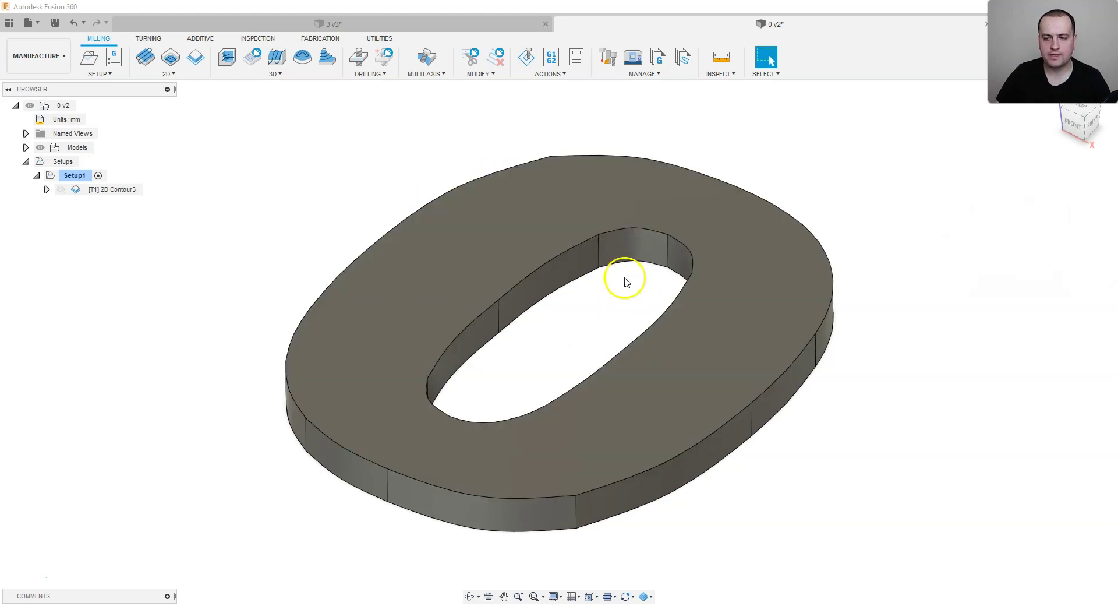
Glance at the letter 3 document, then return to the 0 part and add a 2D Chamfer operation.
click(392, 40)
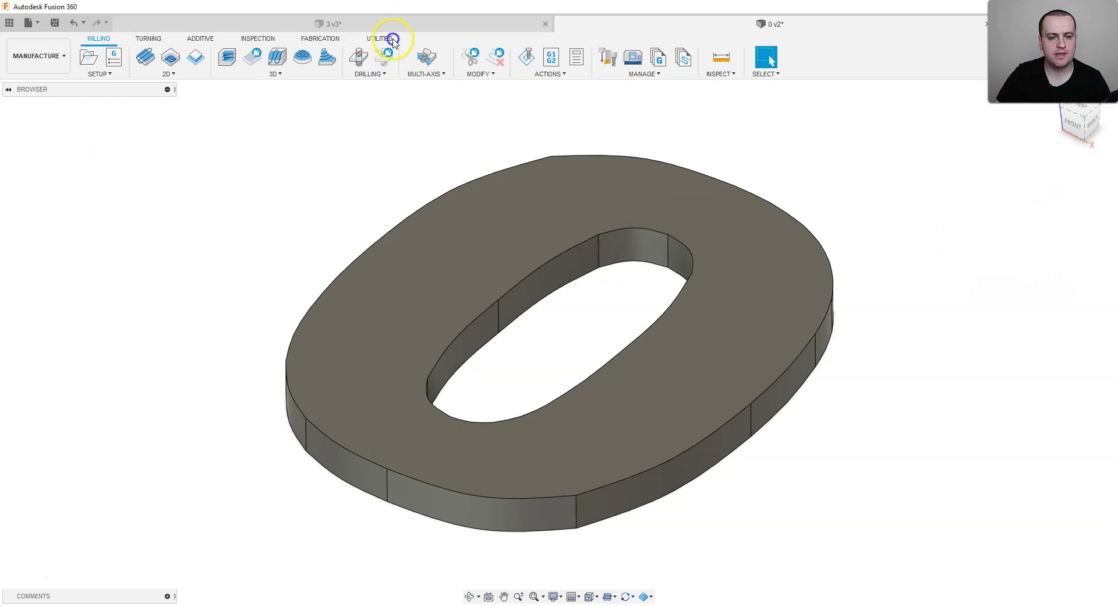
click(425, 142)
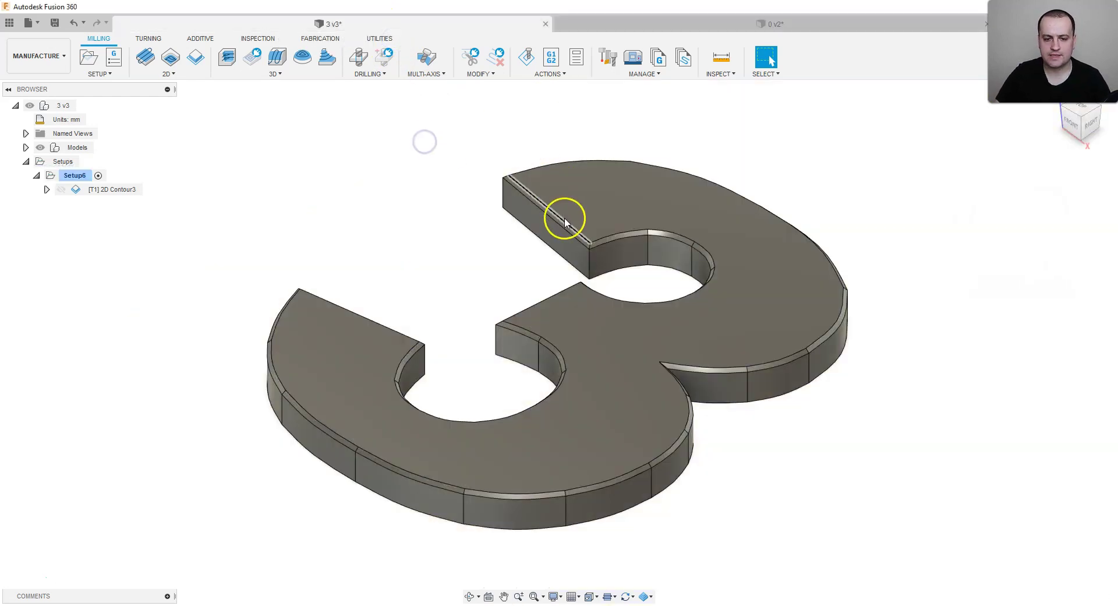
click(795, 25)
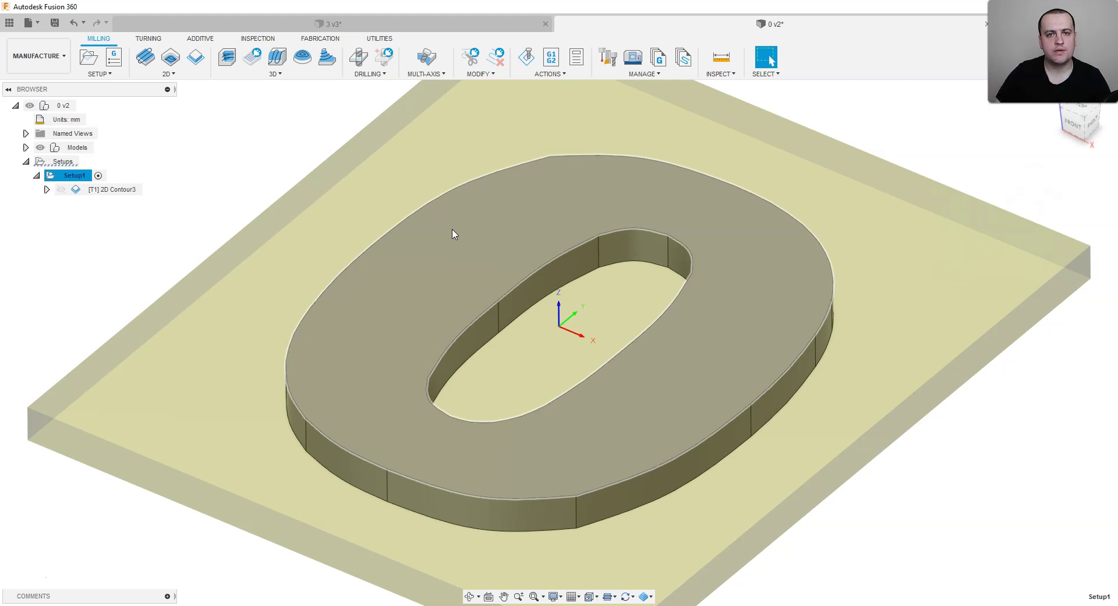
click(182, 76)
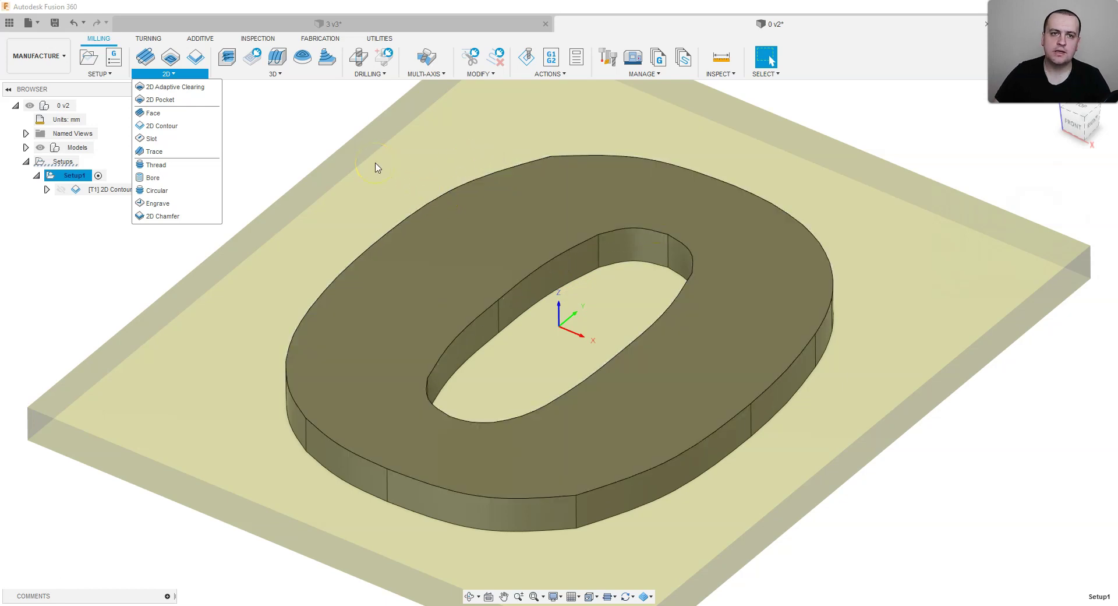
click(179, 219)
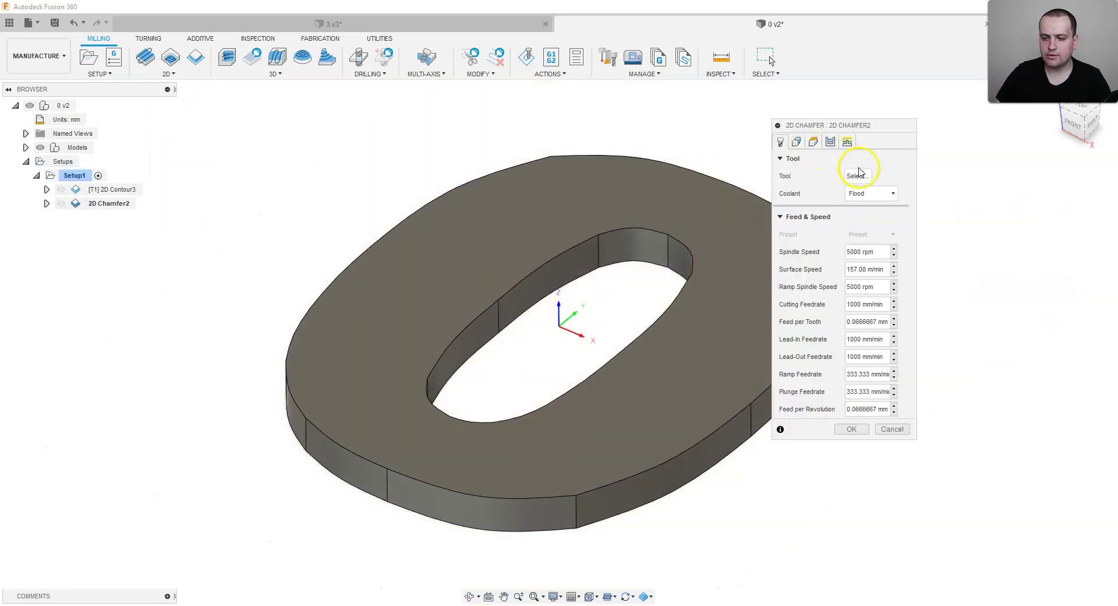
mouse_move(856, 176)
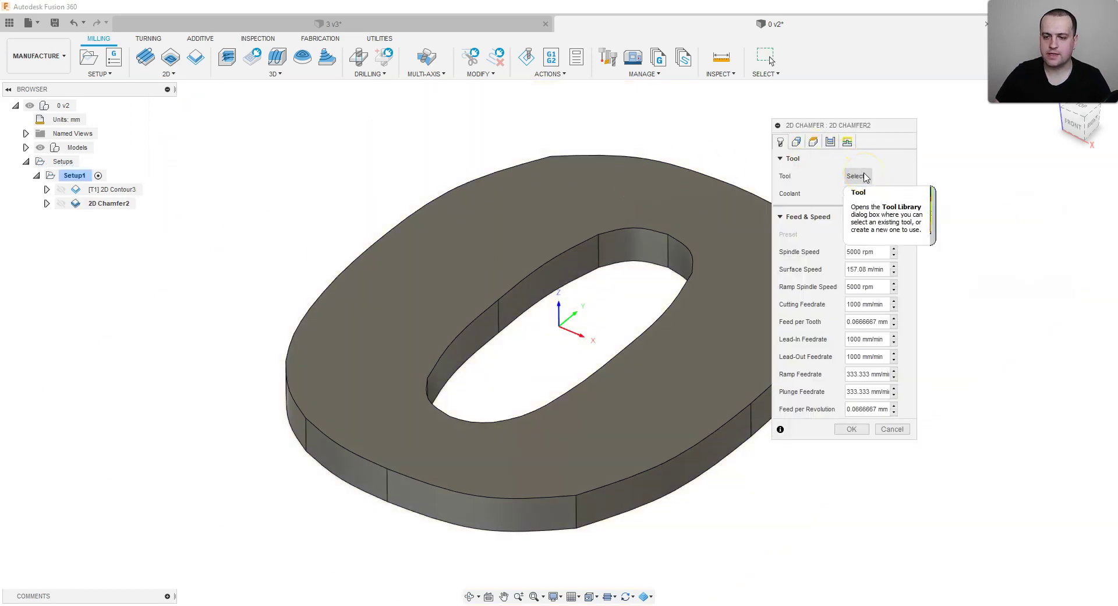
Assign the Ø16mm chamfer mill (tool 7) to 2D Chamfer2.
click(866, 178)
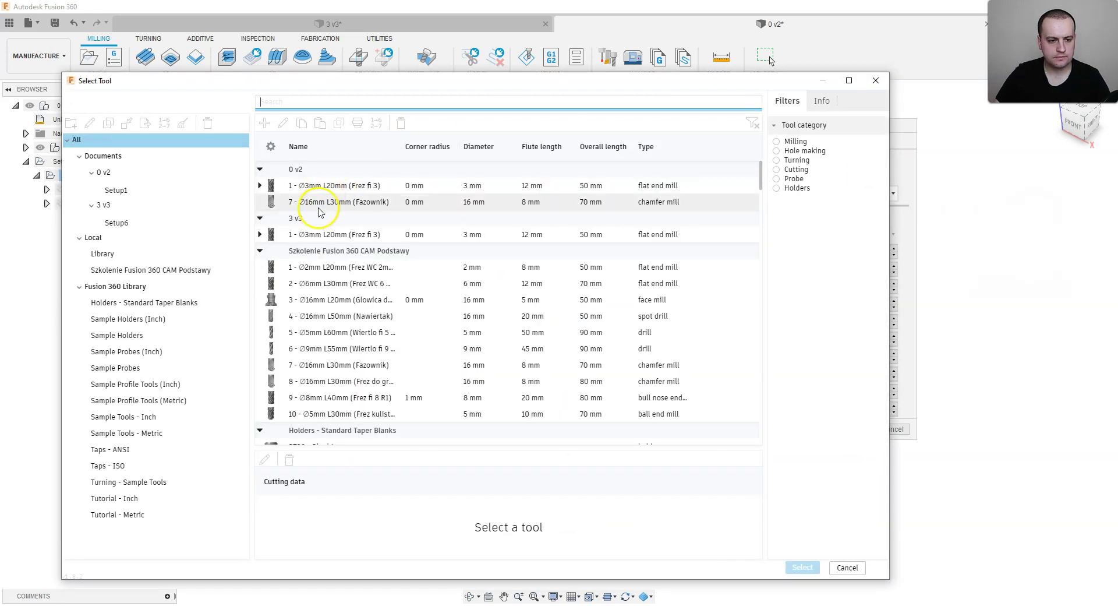
click(318, 202)
click(803, 567)
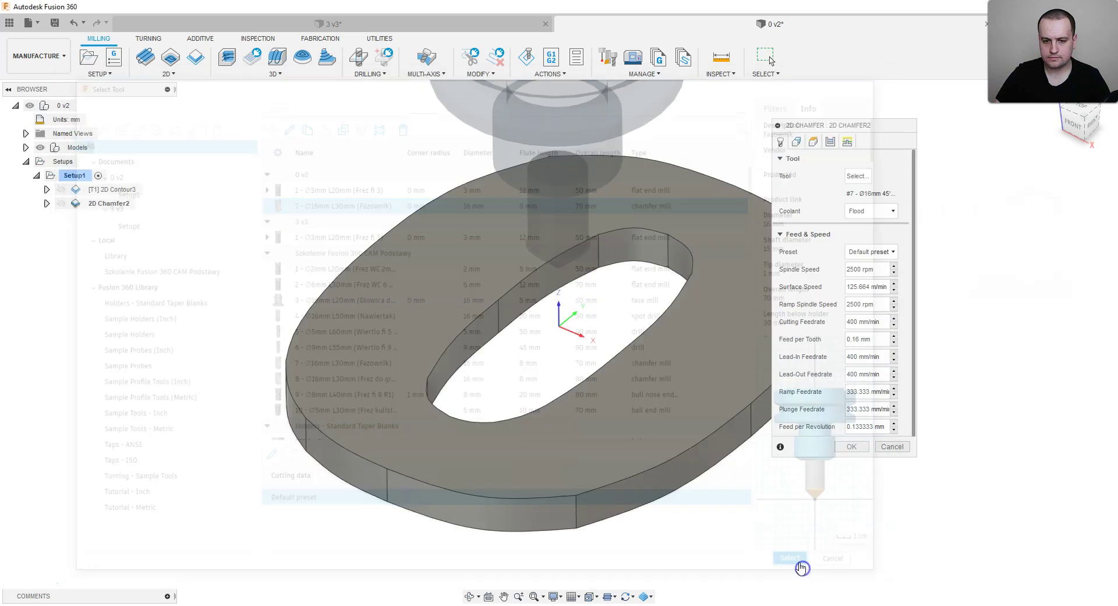
Select the outer edge of the 0 as geometry, keeping 1 mm chamfer width and tip offset.
click(797, 143)
click(837, 195)
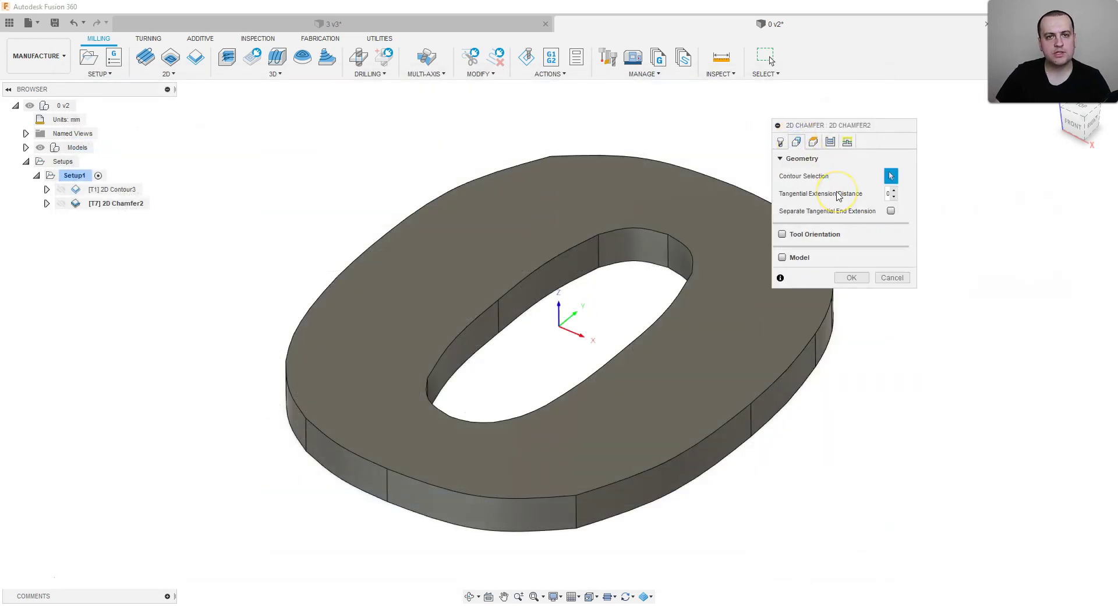
click(412, 212)
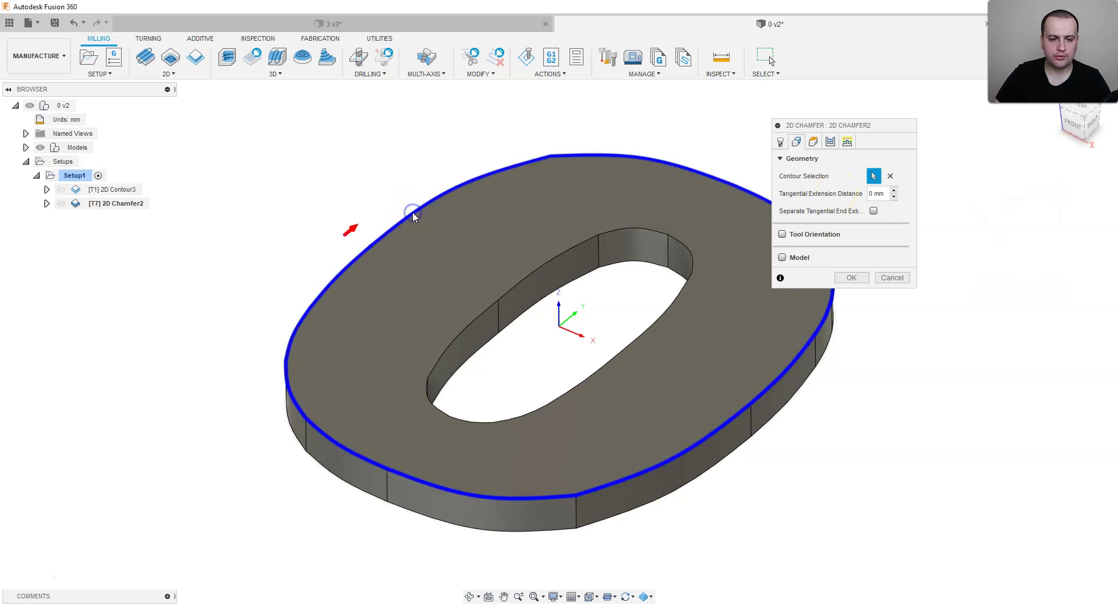
click(829, 143)
click(652, 138)
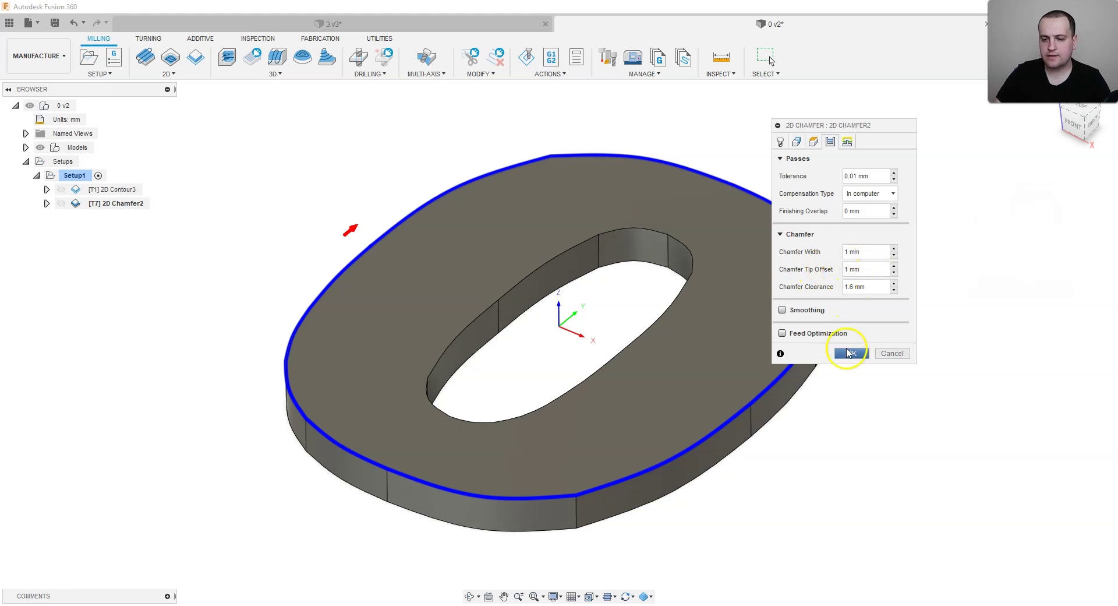
Generate the 2D Chamfer2 toolpath and start its simulation.
click(851, 353)
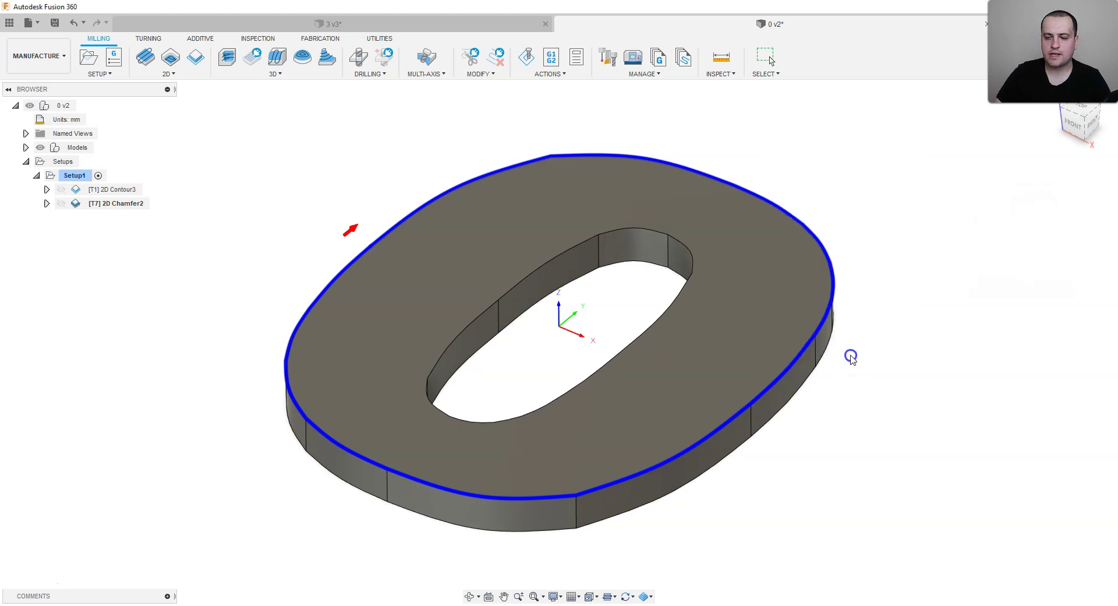
right_click(112, 204)
click(155, 280)
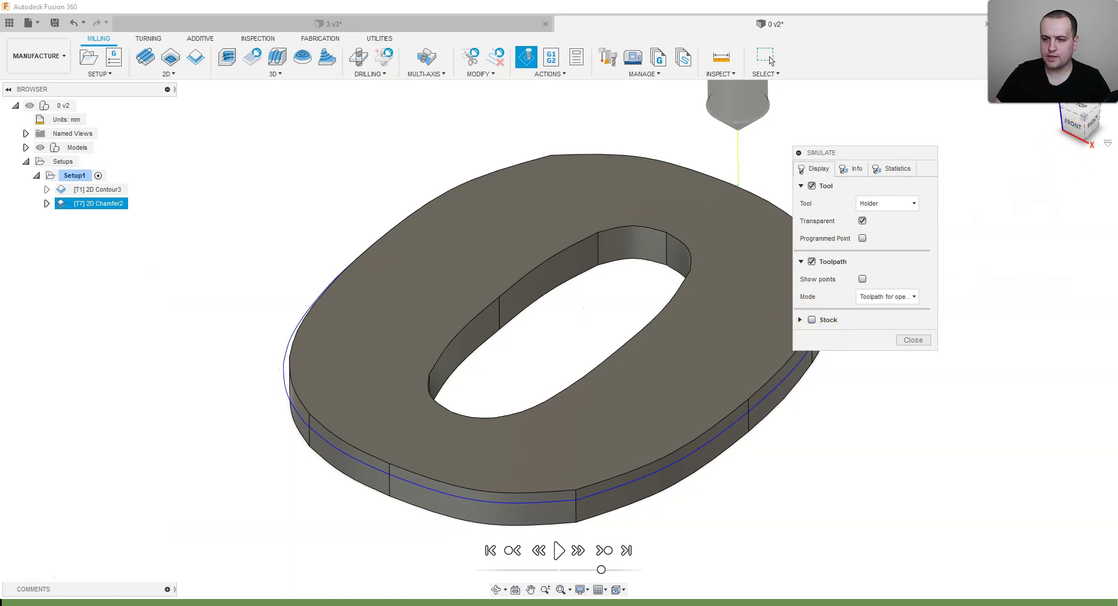
From the right-side view, step the tool to where its tip meets the top edge, then close.
click(1090, 123)
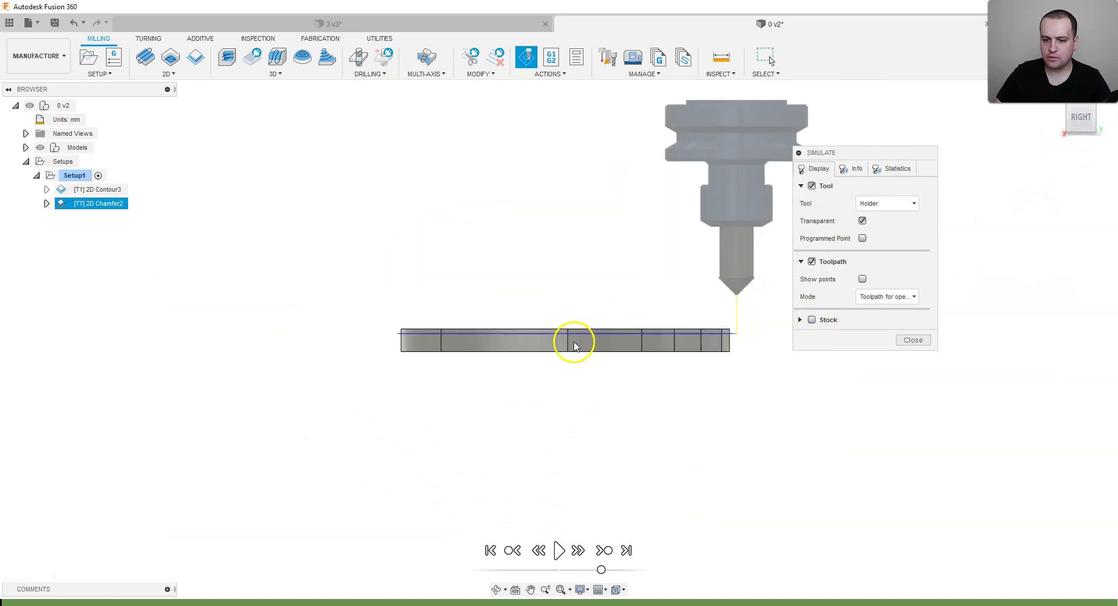
scroll(769, 287, up, 3)
scroll(766, 287, up, 2)
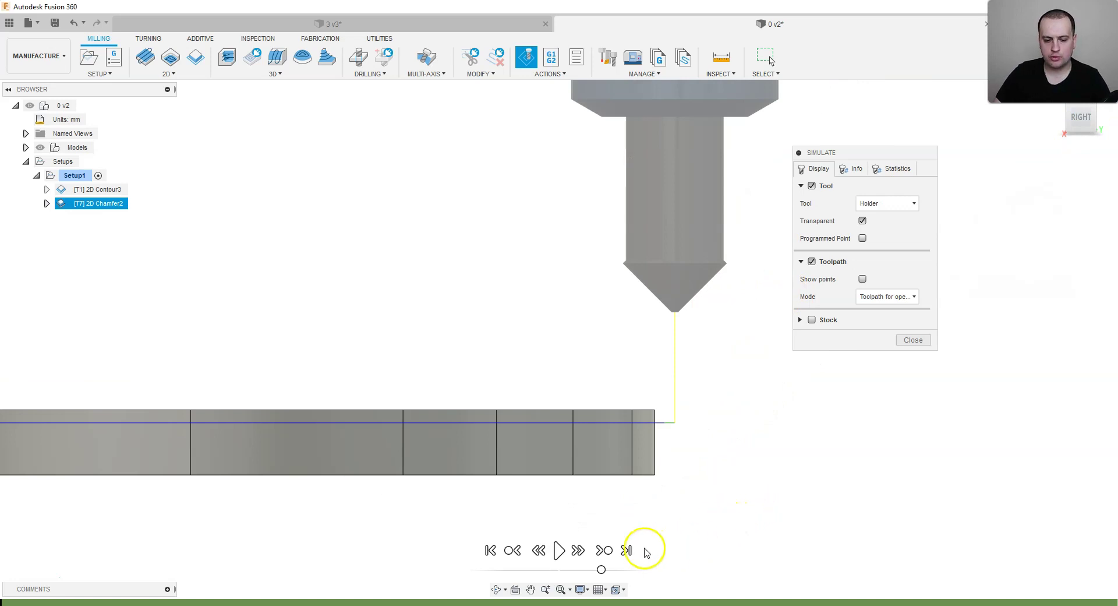
click(580, 551)
click(580, 551)
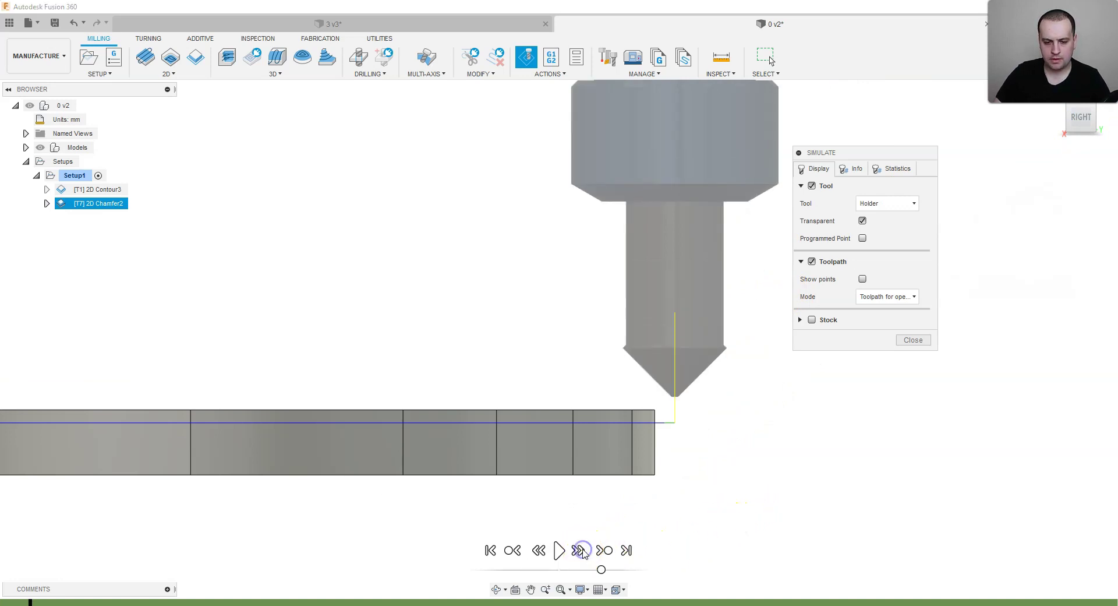
click(580, 550)
click(578, 550)
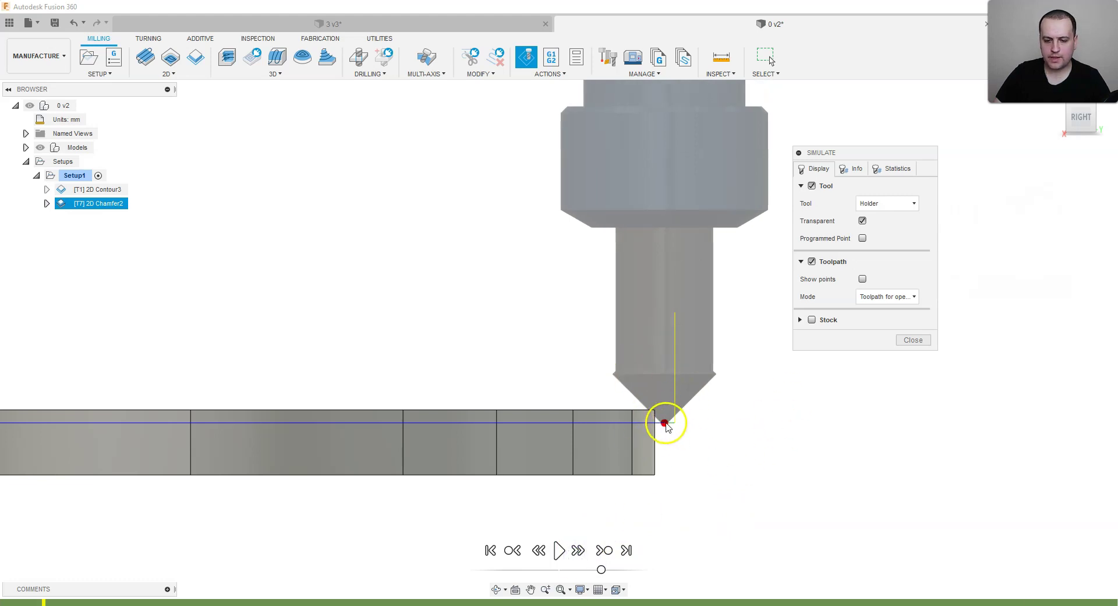
scroll(666, 427, up, 2)
scroll(665, 426, up, 2)
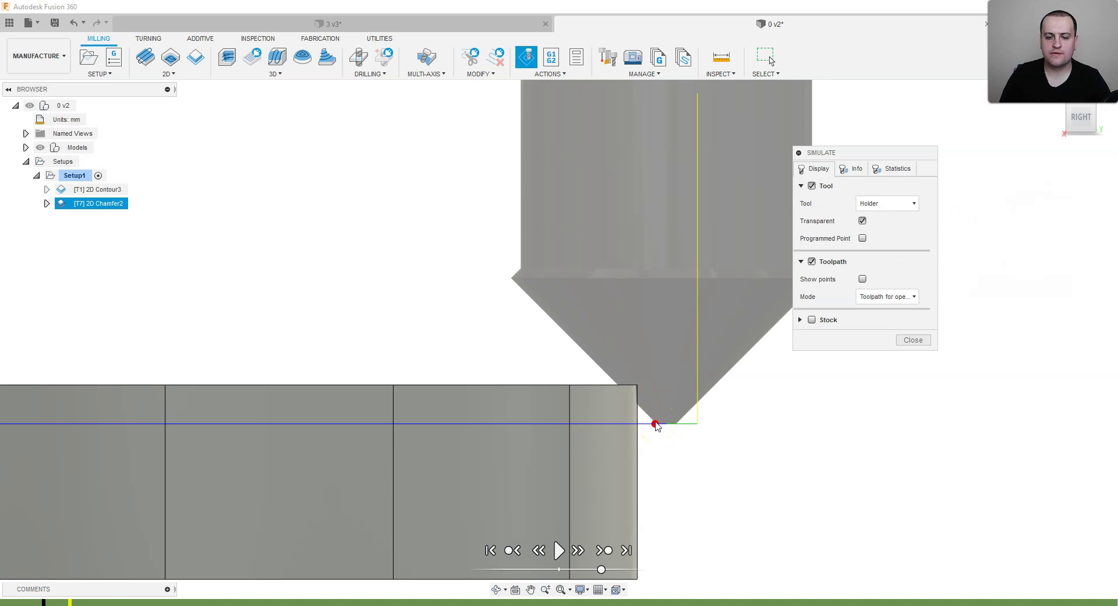
click(913, 339)
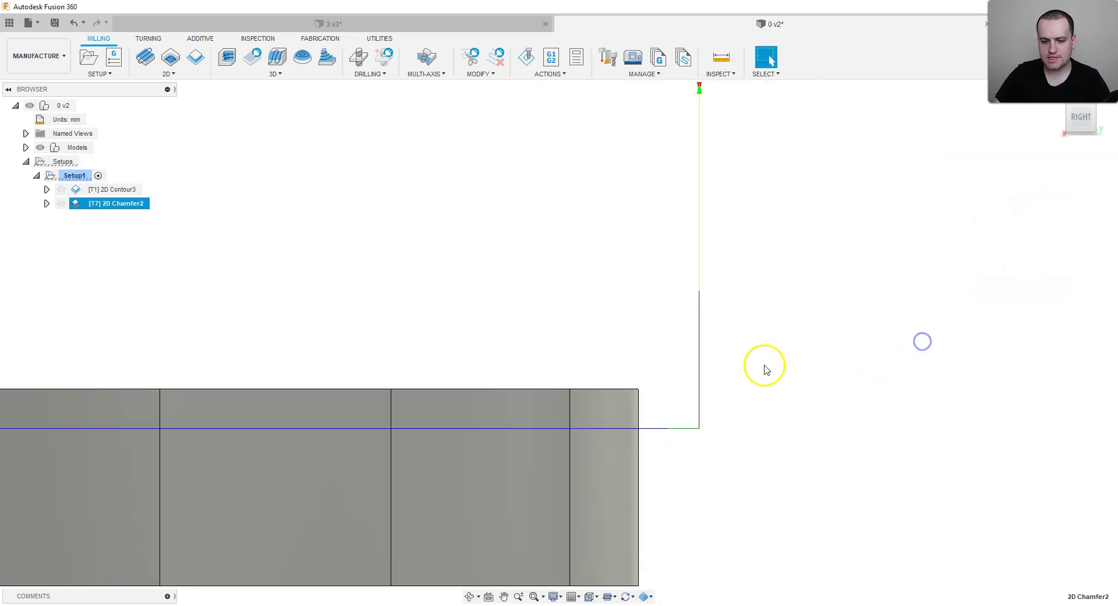
Edit 2D Chamfer2 to set Chamfer Tip Offset to 0 mm and regenerate.
right_click(106, 203)
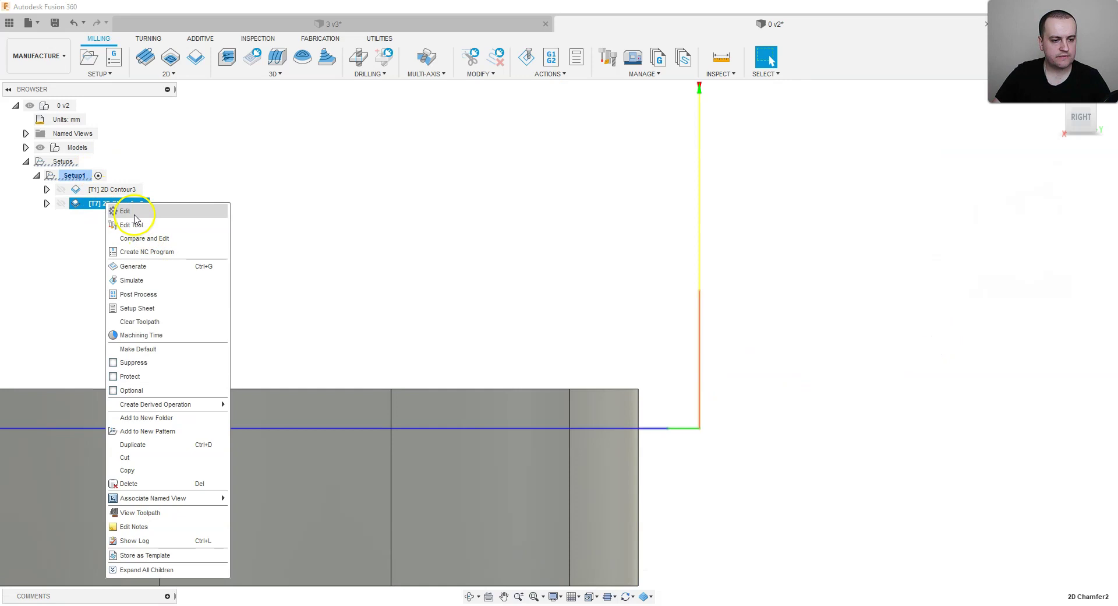
click(125, 211)
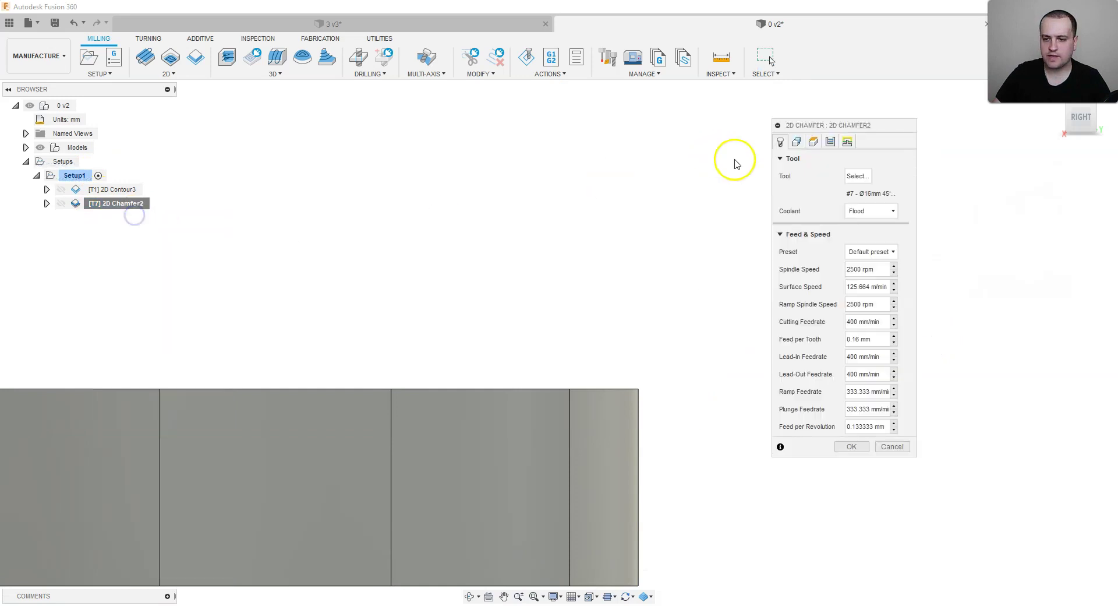
click(829, 143)
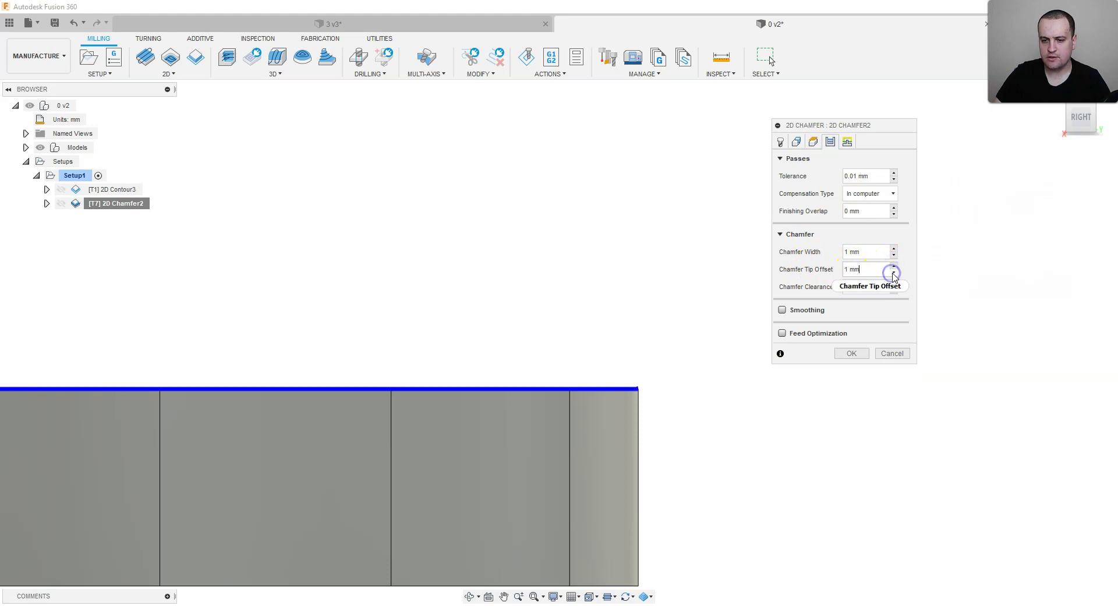
click(894, 272)
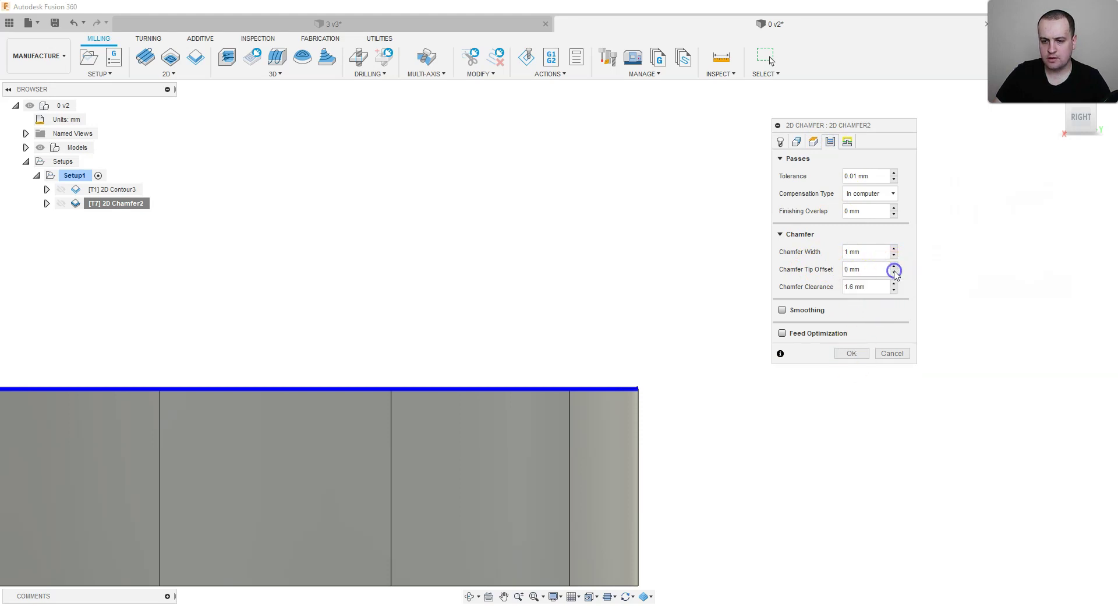
click(848, 353)
Simulate the updated 2D Chamfer2 toolpath, step it forward, and close the simulation.
right_click(112, 208)
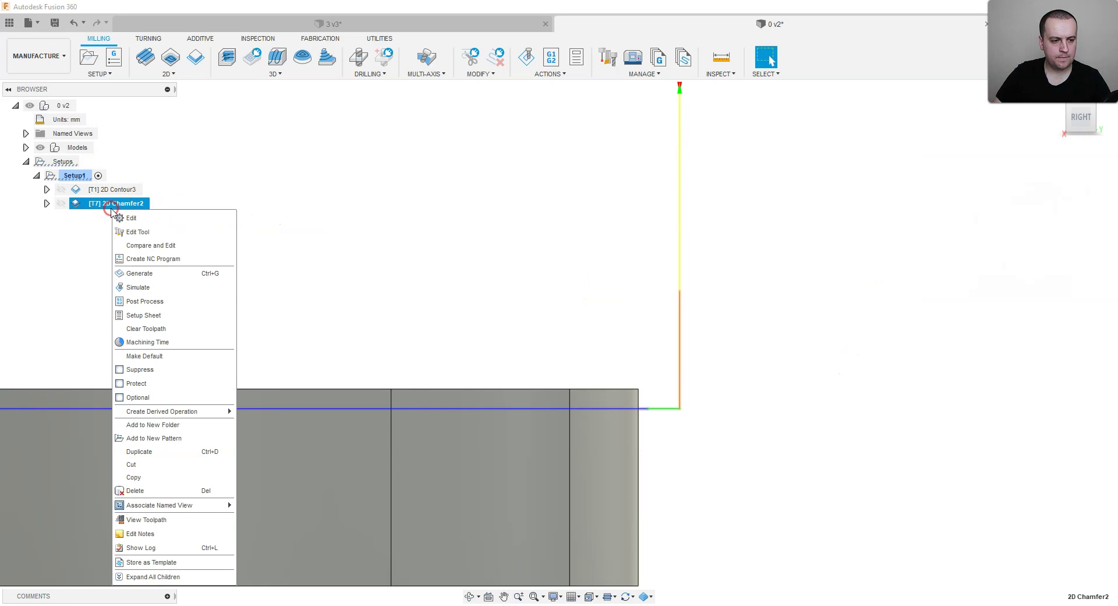
click(140, 288)
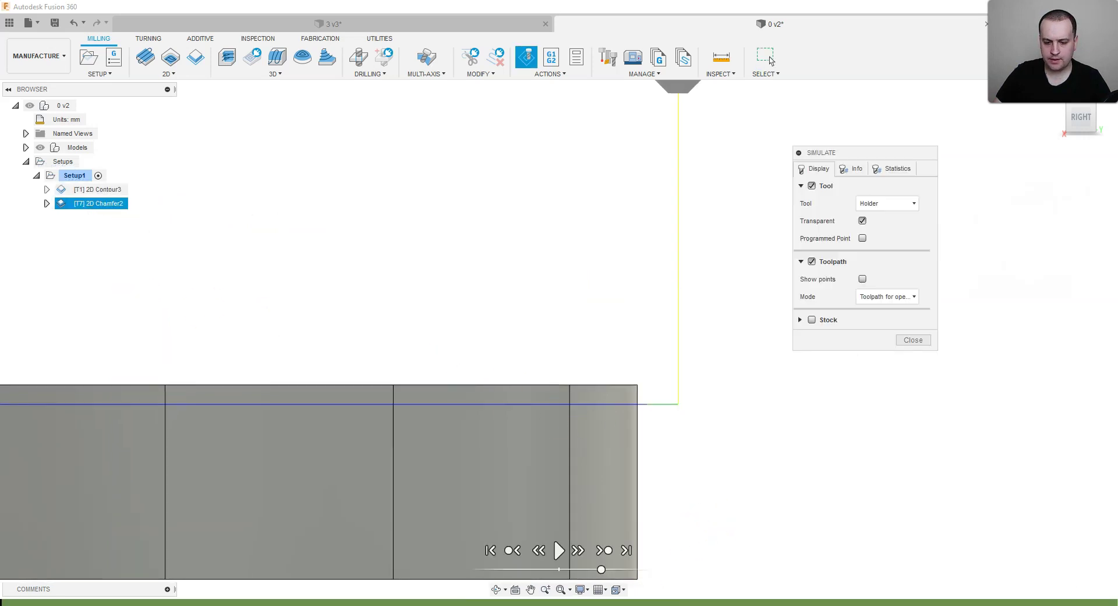
click(577, 551)
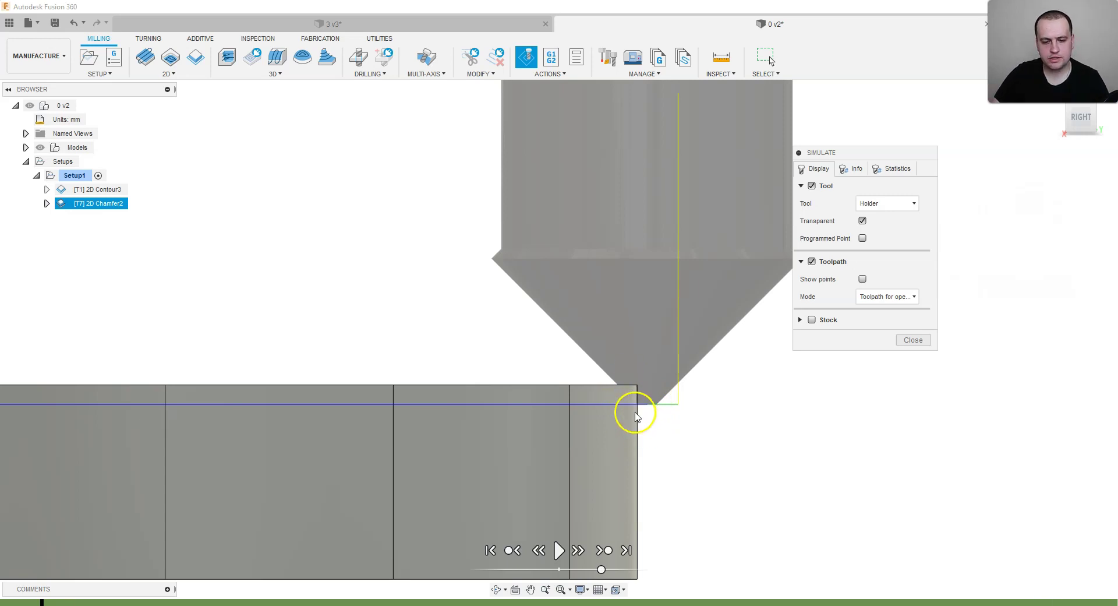
click(901, 344)
Edit 2D Chamfer2 to change Chamfer Tip Offset to 3 mm and regenerate.
right_click(111, 204)
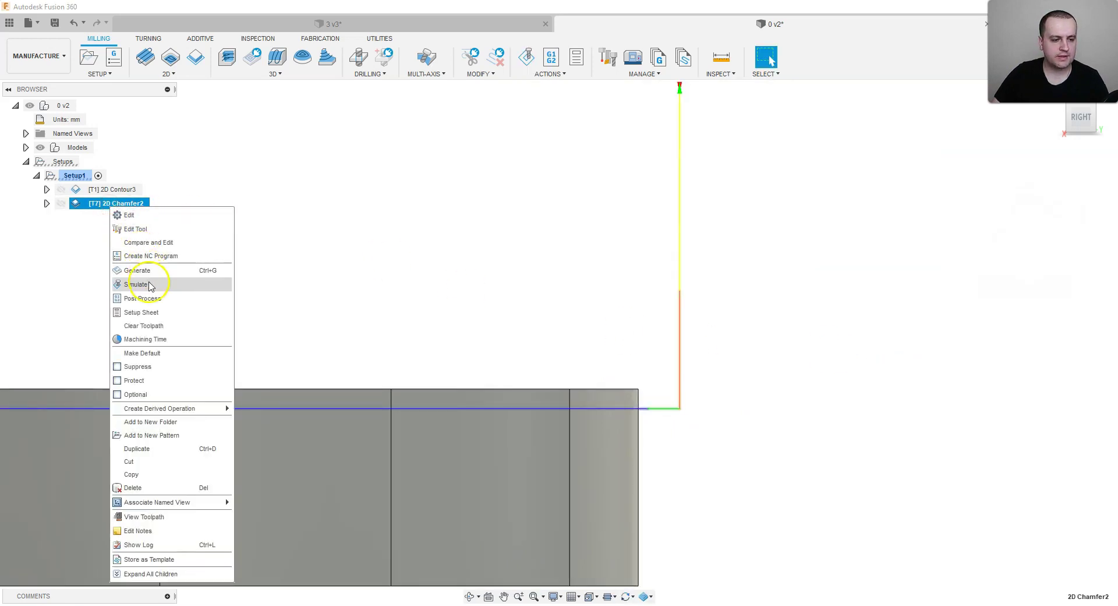
click(129, 215)
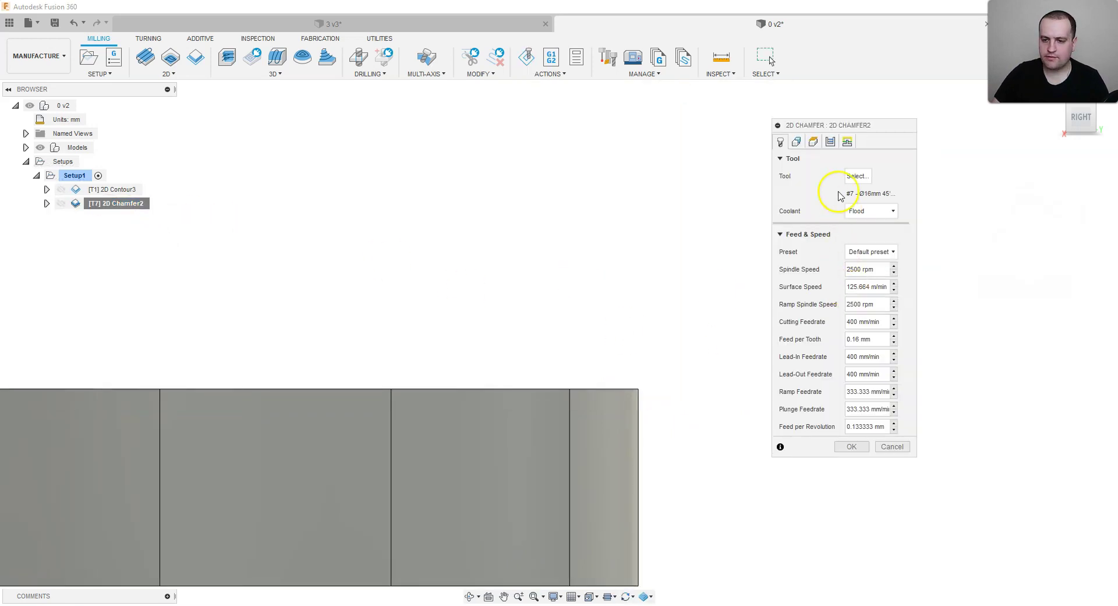
click(830, 141)
double_click(852, 269)
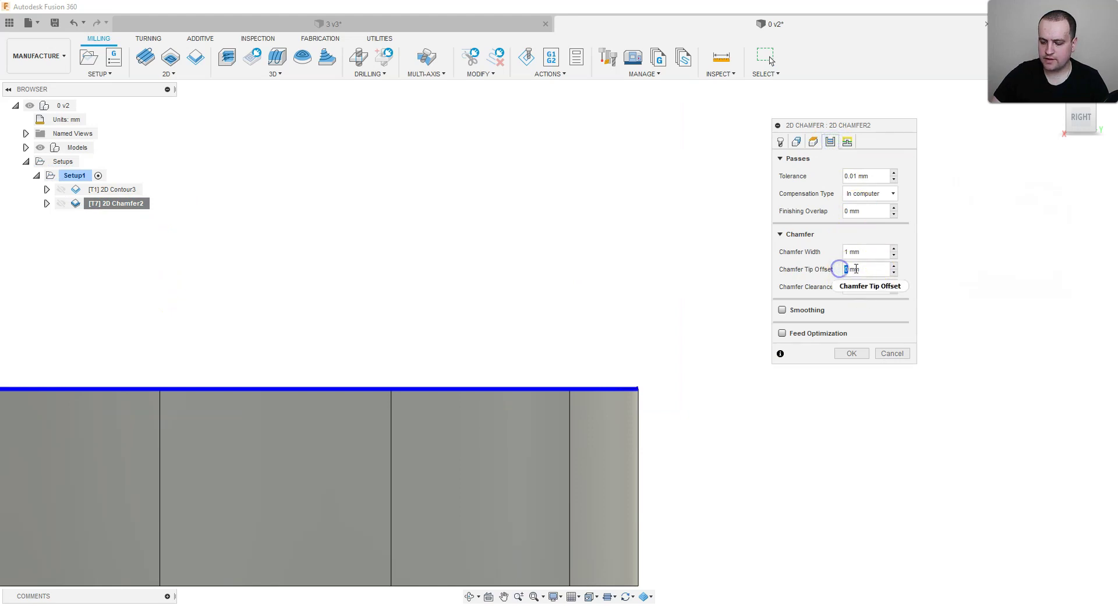
click(847, 353)
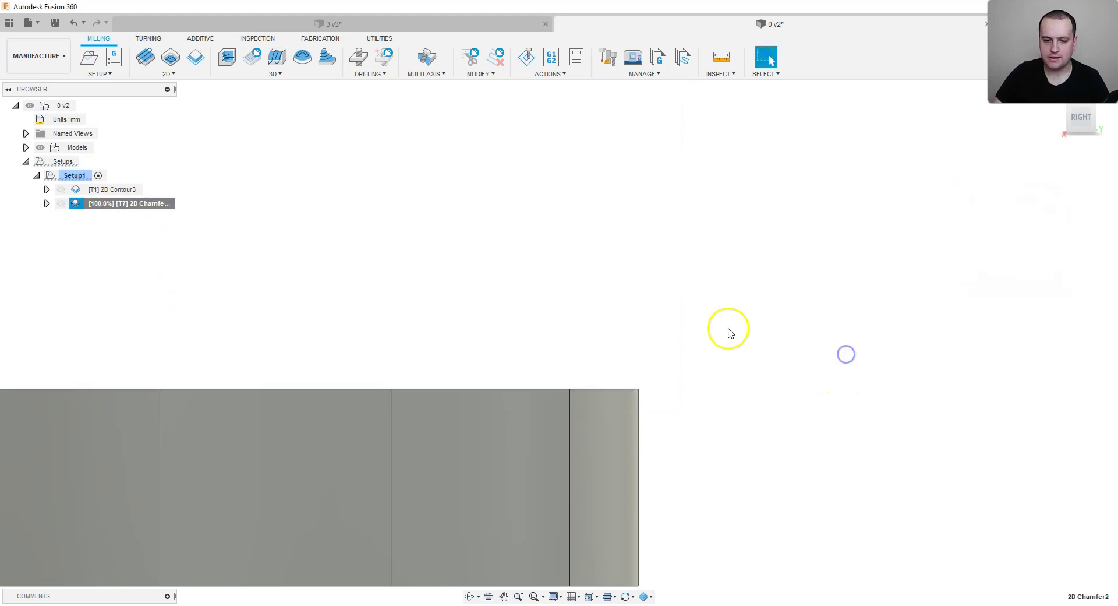
Simulate 2D Chamfer2 and step the tool down below the part's top edge.
right_click(141, 207)
click(182, 287)
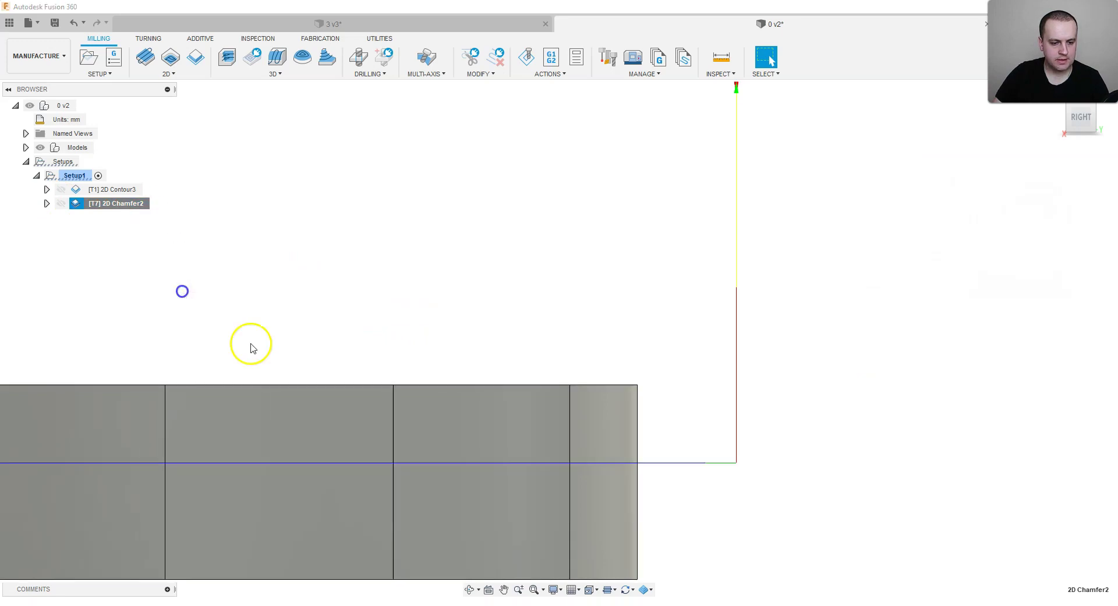
click(578, 550)
click(577, 550)
click(578, 550)
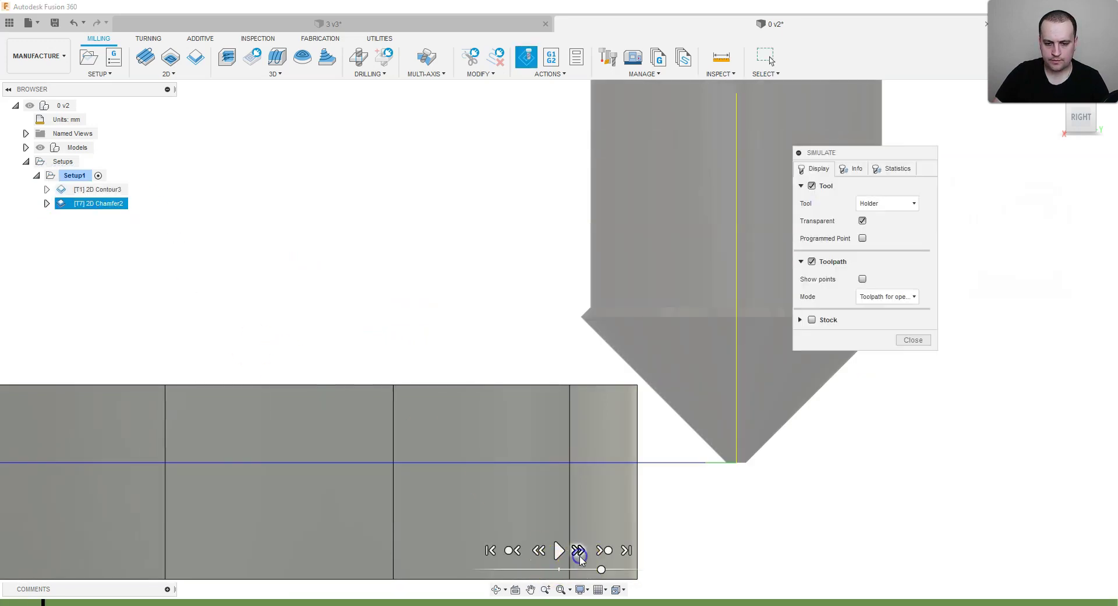
click(578, 550)
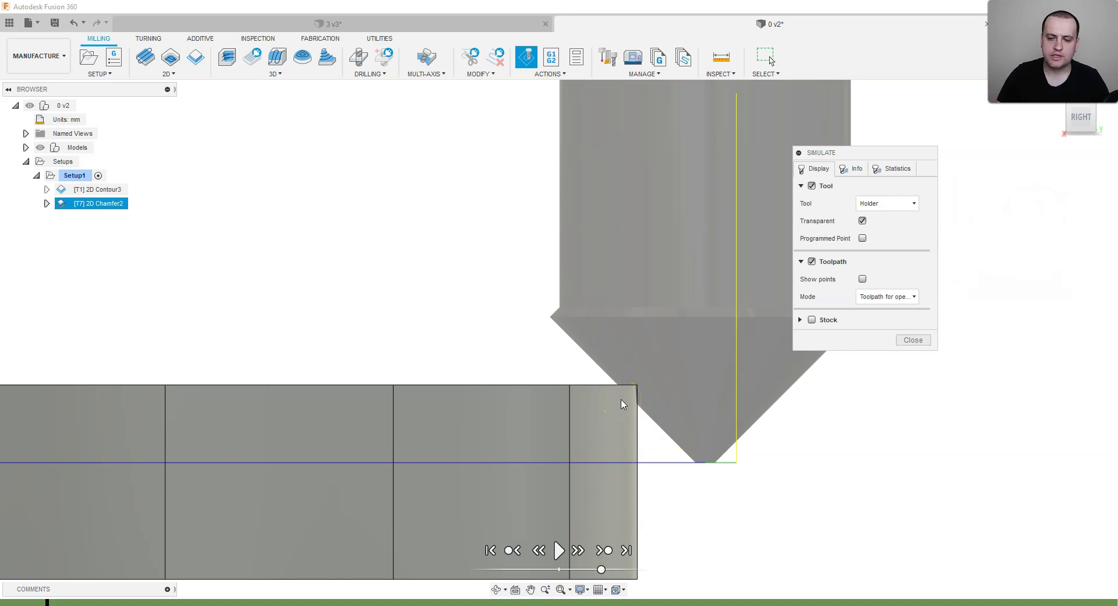
Close the simulation, start a 2D Contour, and select the inner hole edge of the 0.
click(913, 341)
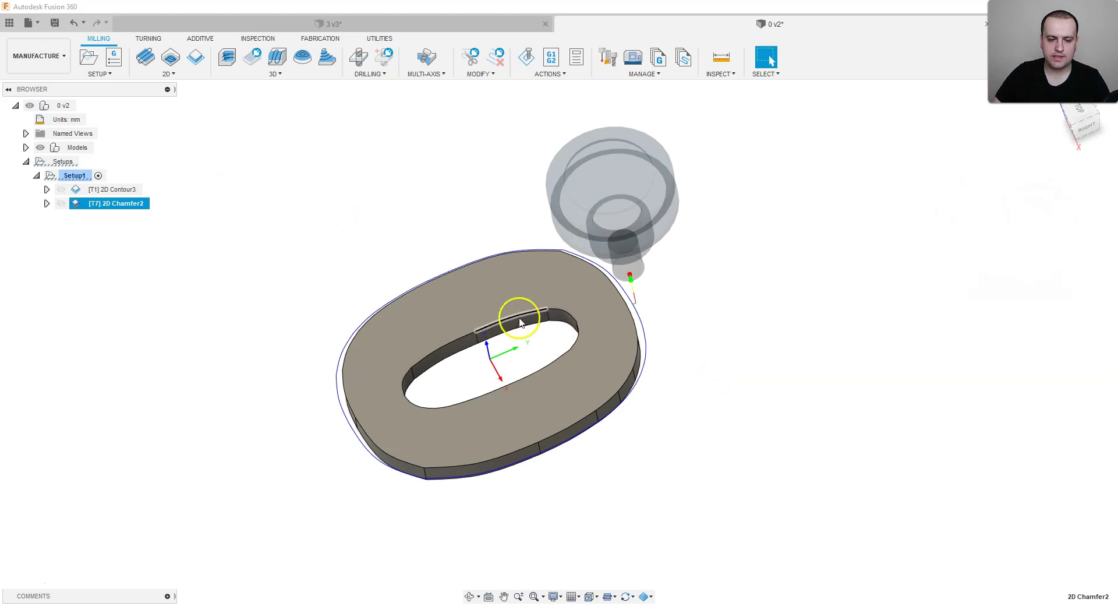
click(173, 77)
click(164, 125)
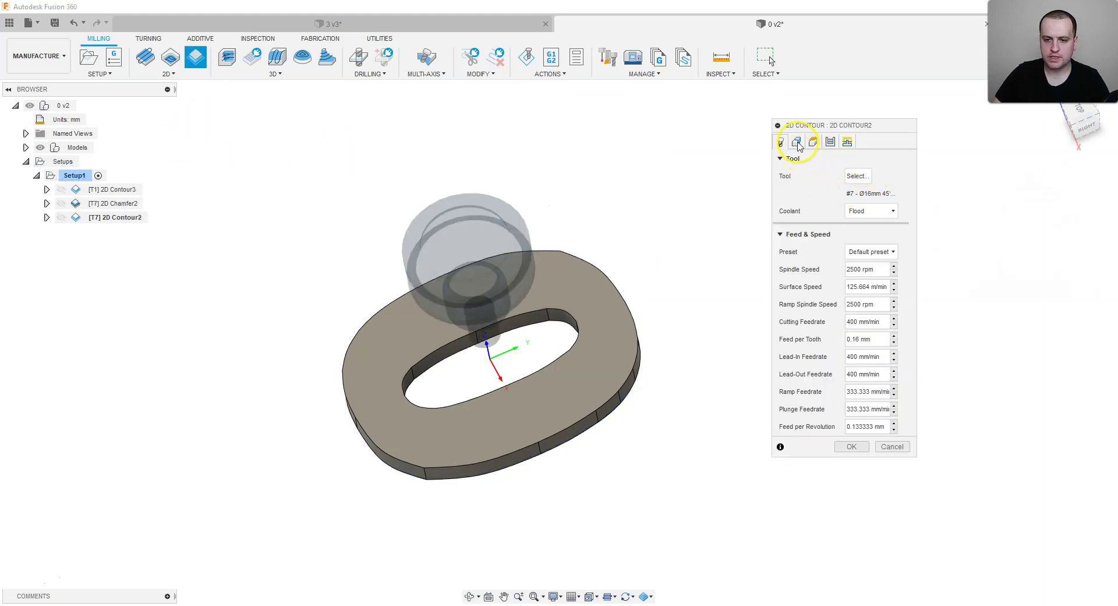
click(797, 142)
click(498, 319)
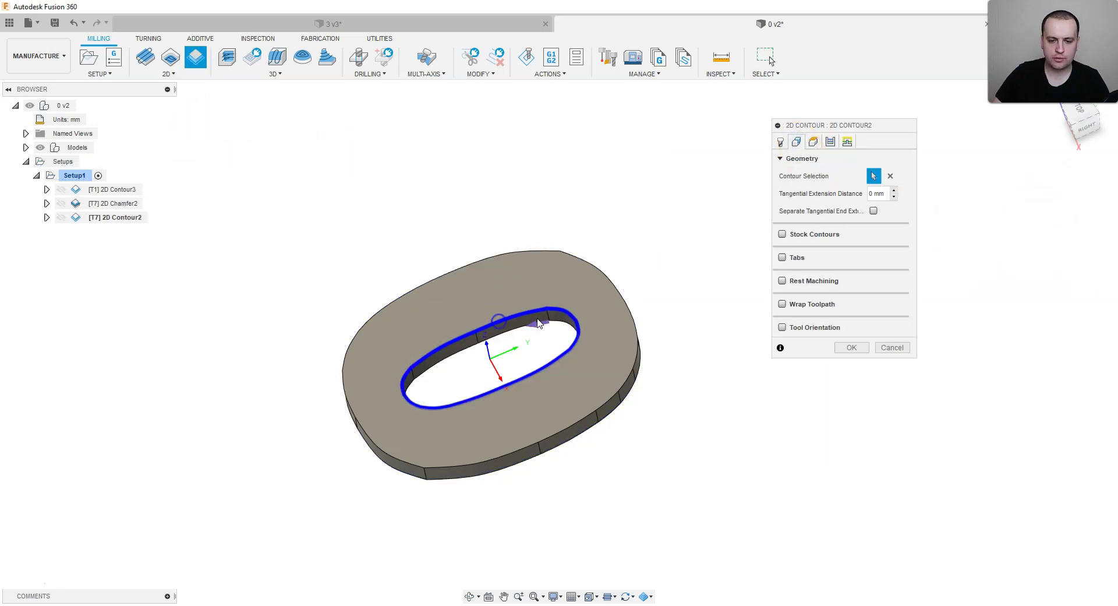
Set chamfer width 1 mm and tip offset 3 mm, then generate the 2D Contour2 toolpath.
click(835, 141)
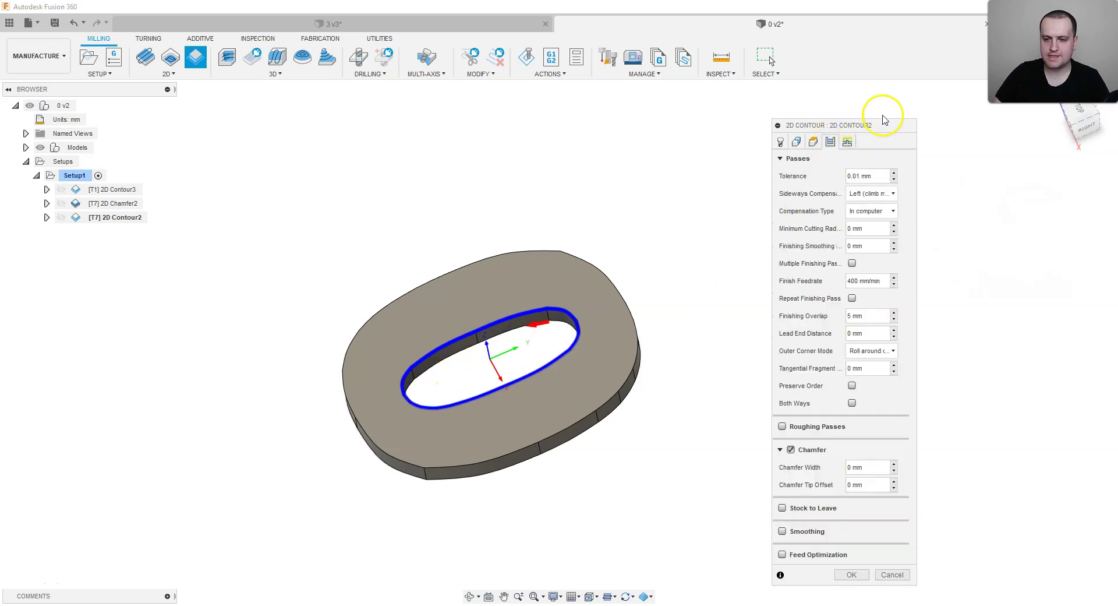
drag(889, 123, 886, 96)
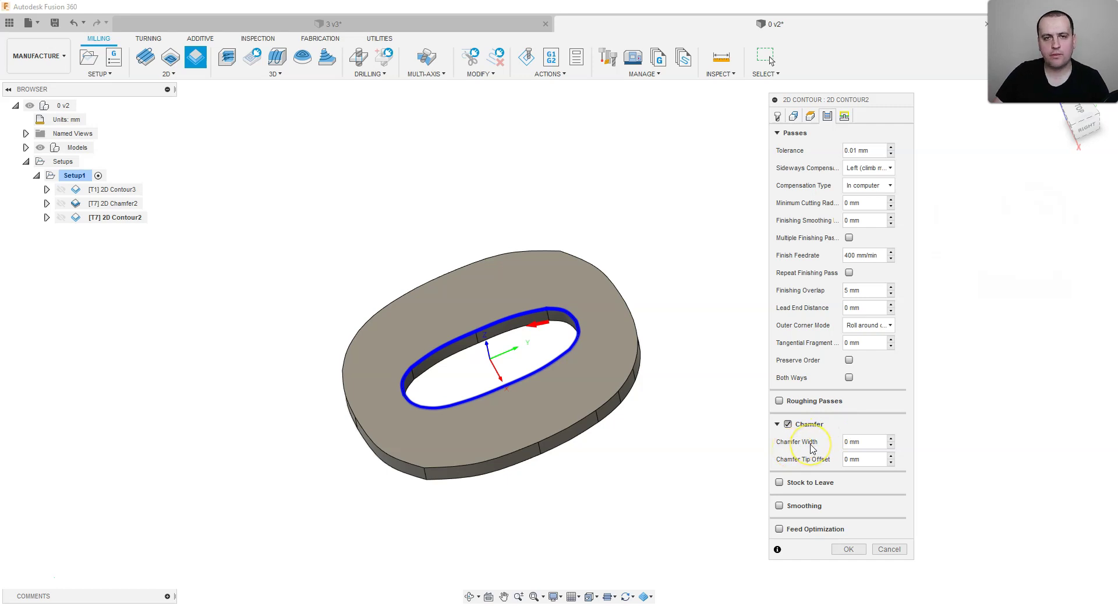
double_click(849, 442)
key(BackSpace)
text(1)
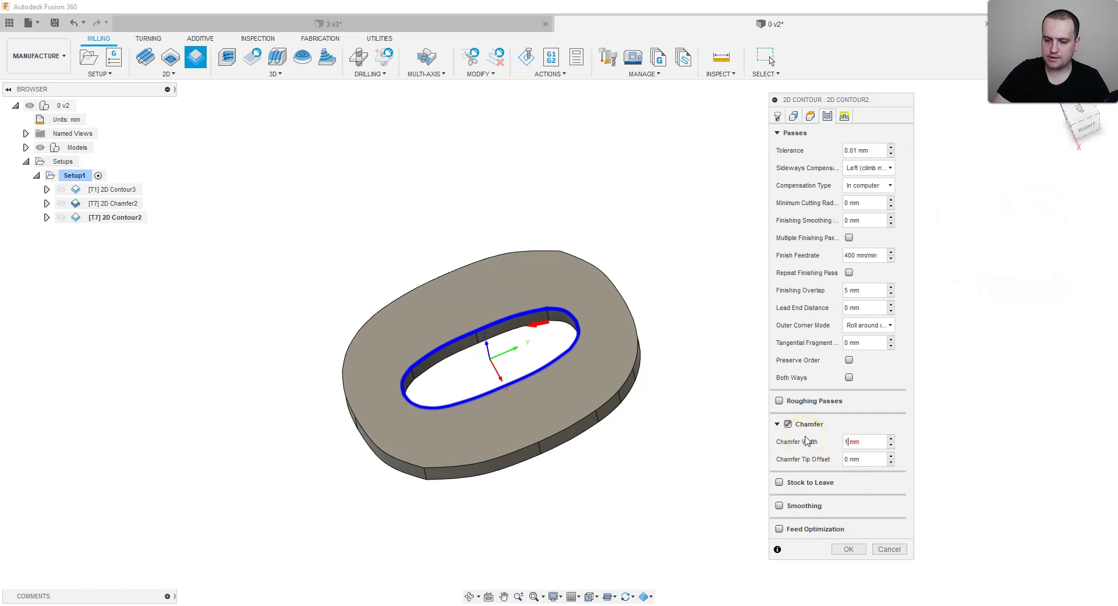
click(795, 465)
double_click(837, 461)
text(3)
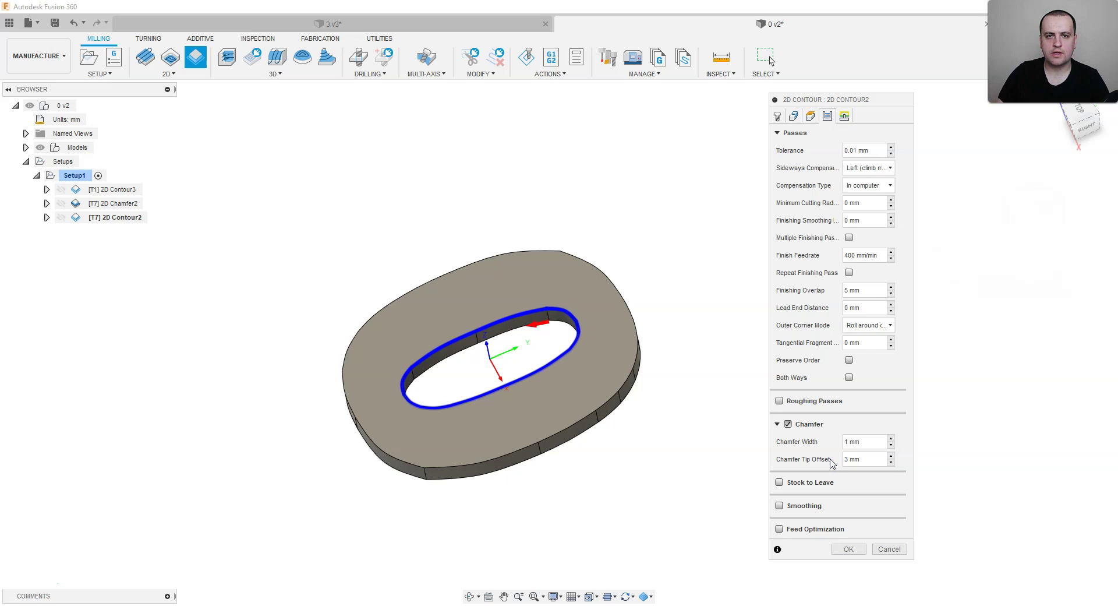
click(841, 551)
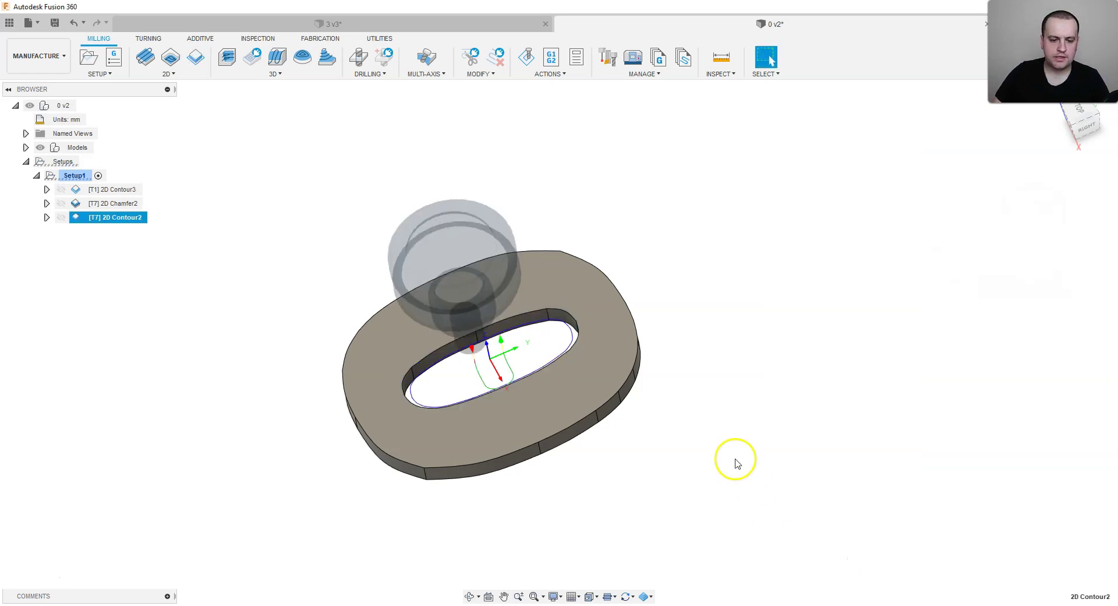
shift+middle_drag(737, 463, 729, 473)
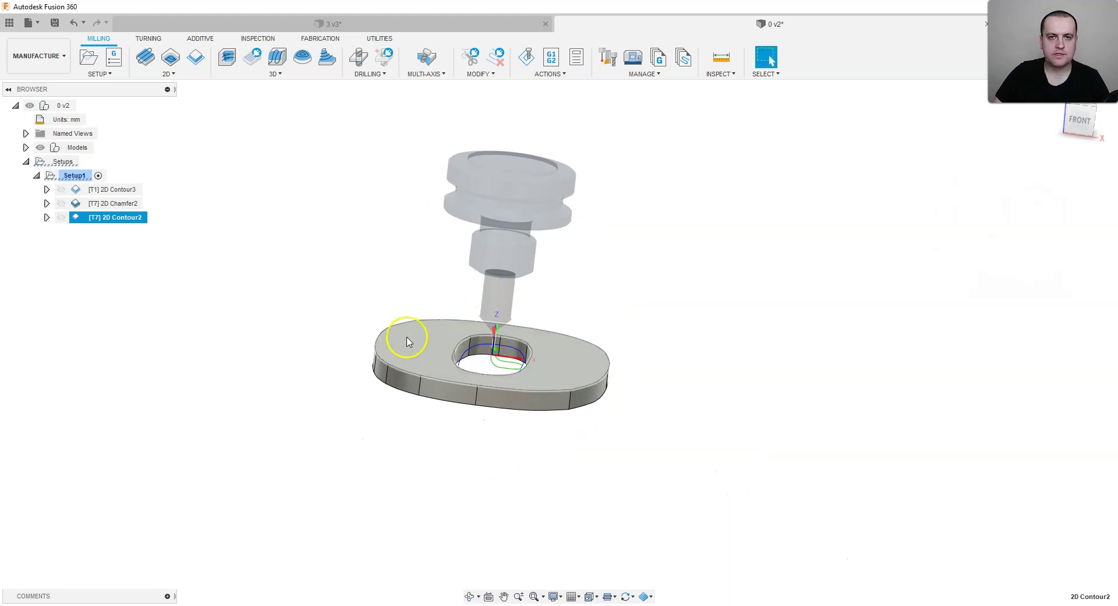
mouse_move(597, 300)
shift+middle_down()
mouse_move(770, 60)
mouse_move(527, 324)
shift+middle_up()
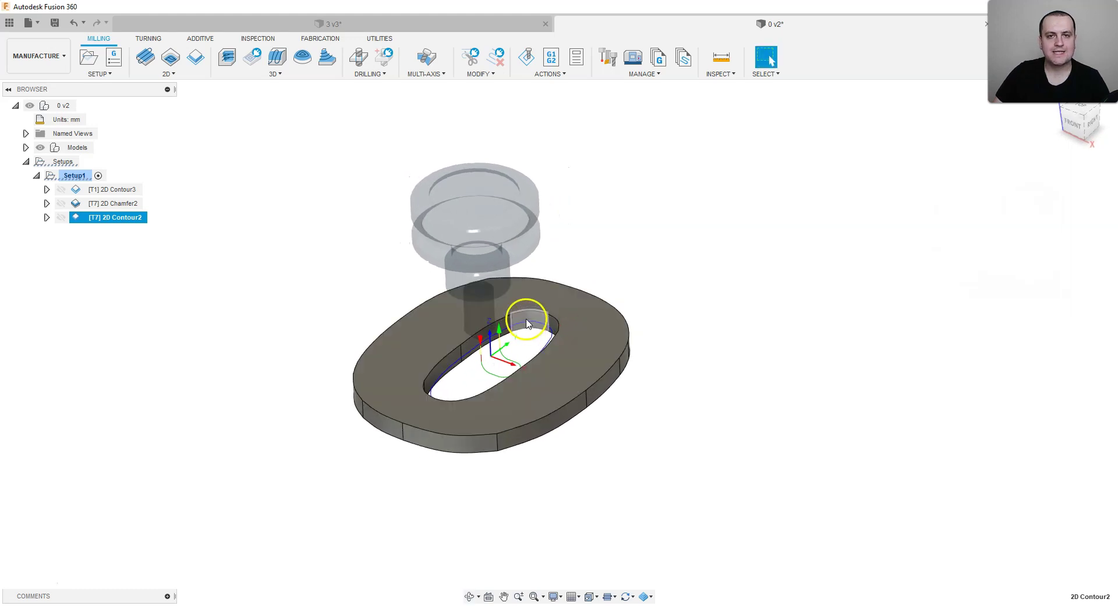
Select 2D Contour2, 2D Chamfer2 and 2D Contour3 together and simulate all three.
ctrl+click(119, 204)
right_click(117, 219)
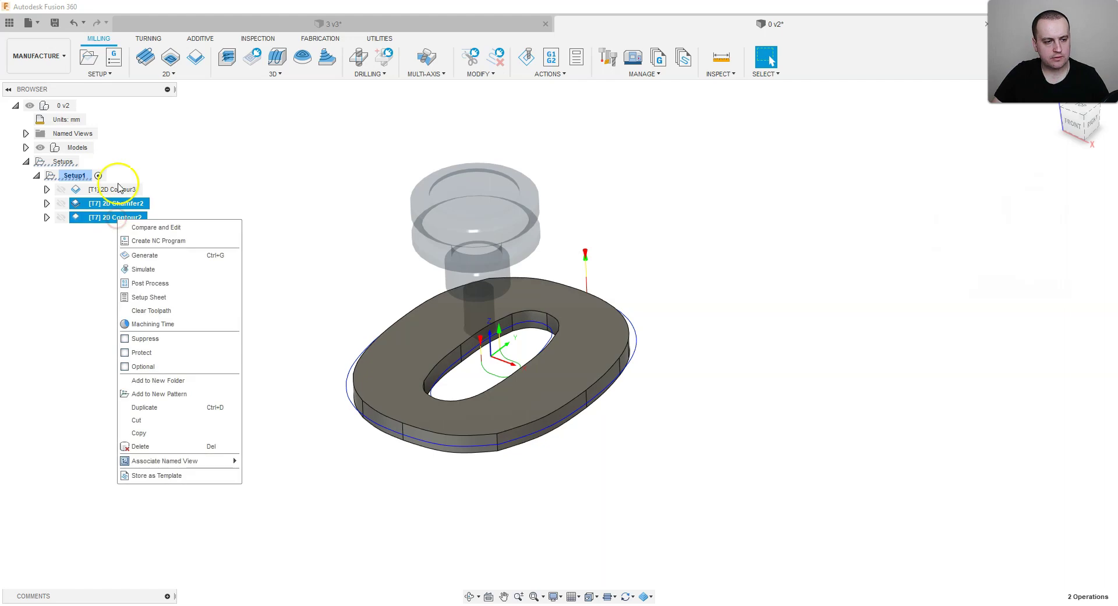
ctrl+click(119, 188)
right_click(119, 192)
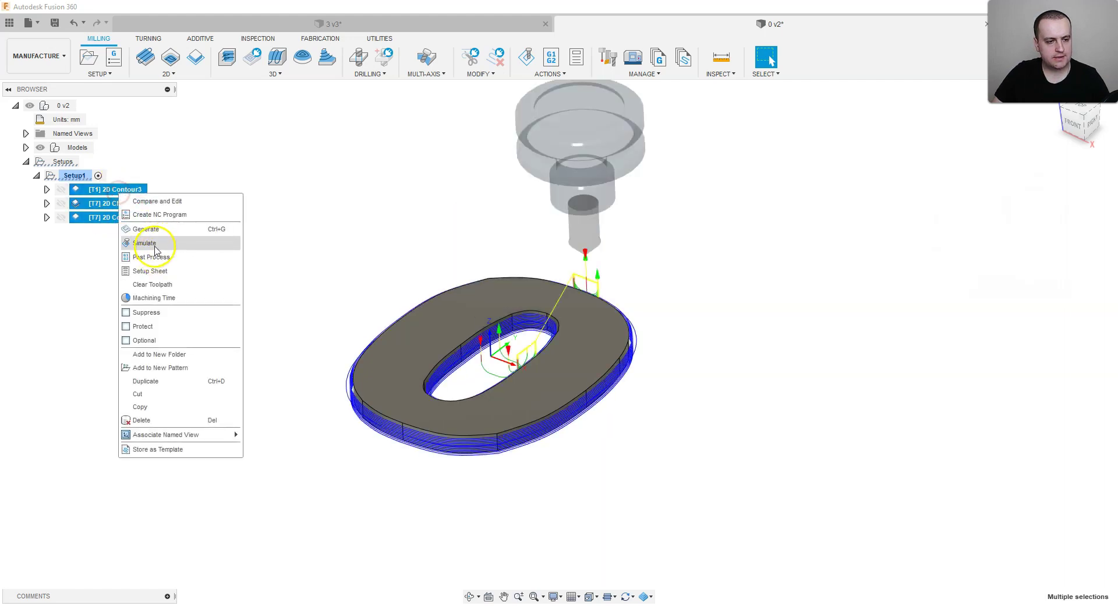
click(155, 243)
Show the stock, jump to the finished state, inspect the machined hole, and close the simulation.
click(812, 320)
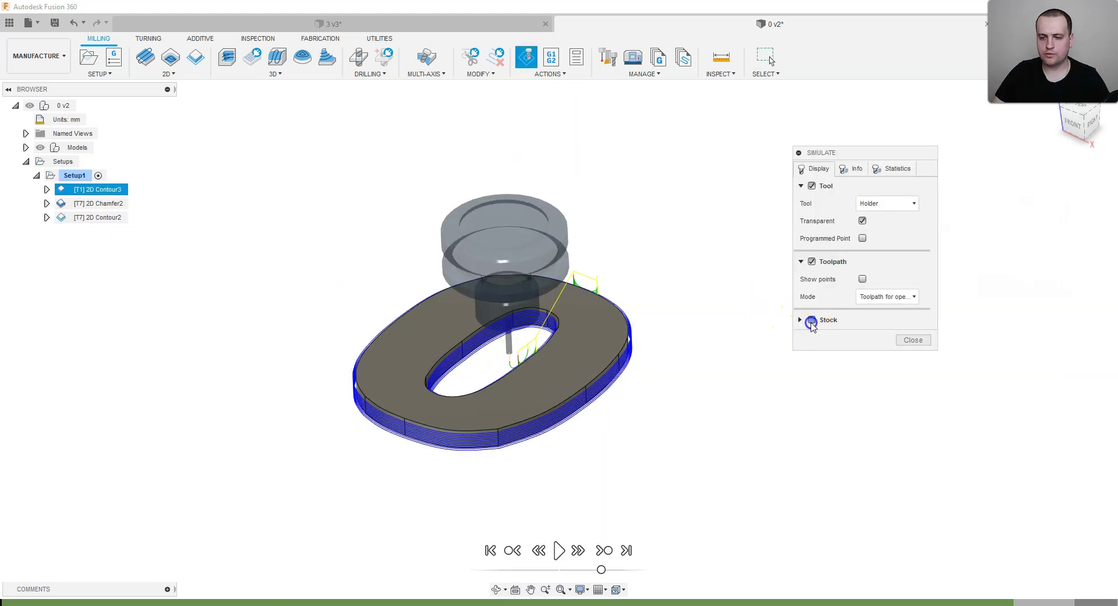
click(626, 551)
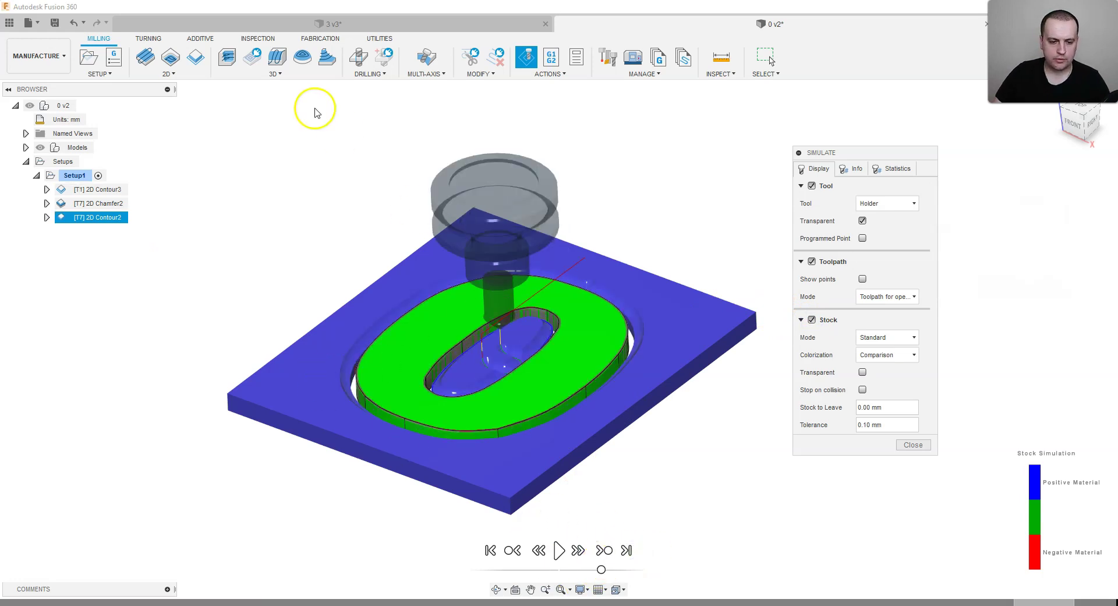
shift+middle_drag(603, 313, 520, 368)
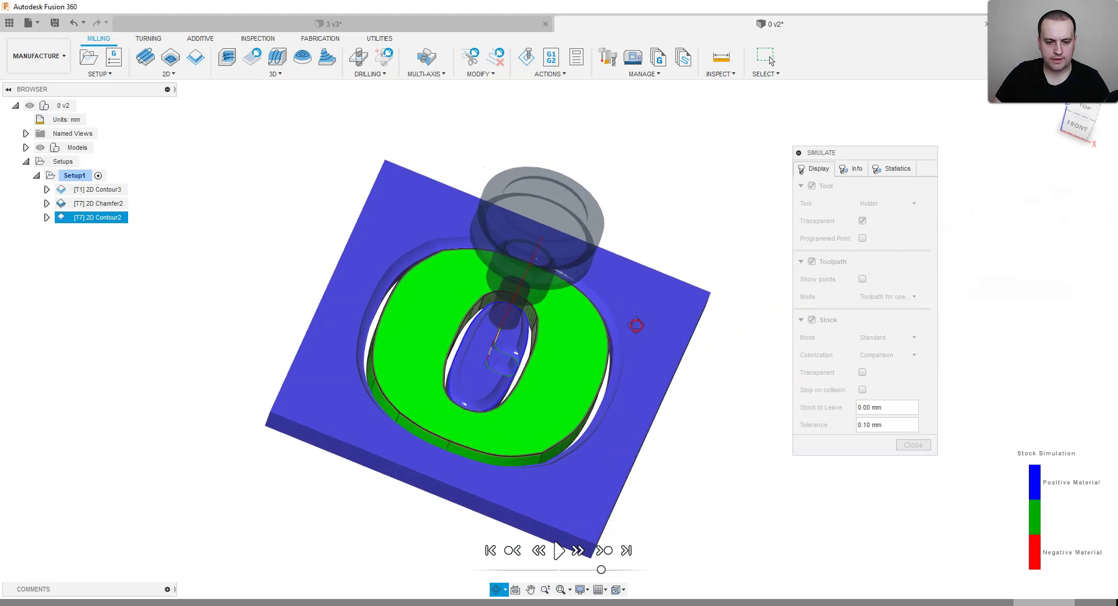
scroll(520, 368, up, 3)
scroll(529, 372, up, 3)
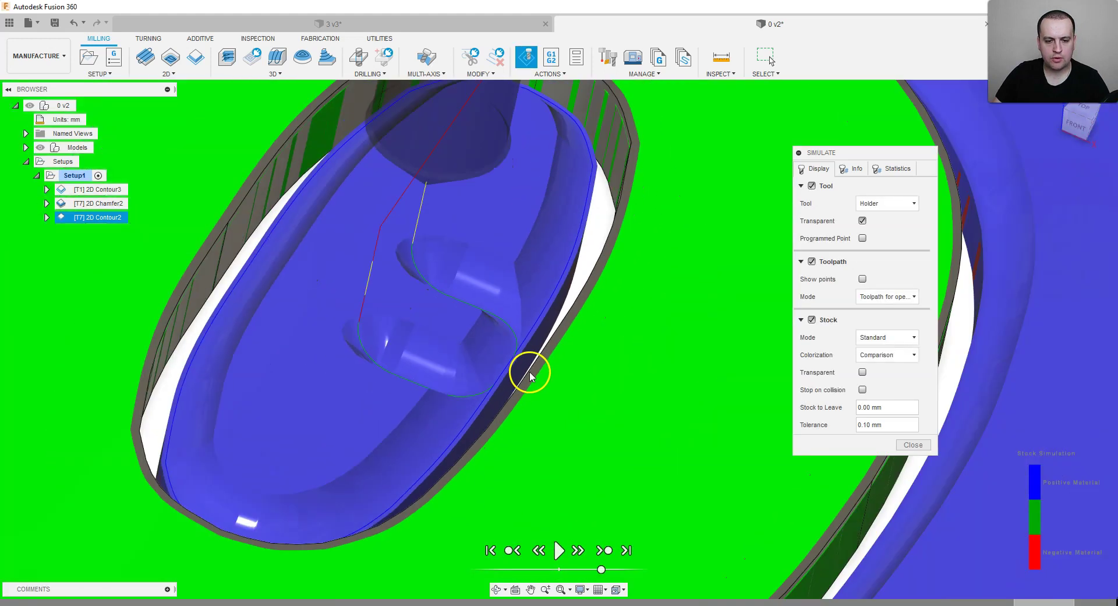
scroll(507, 326, down, 1)
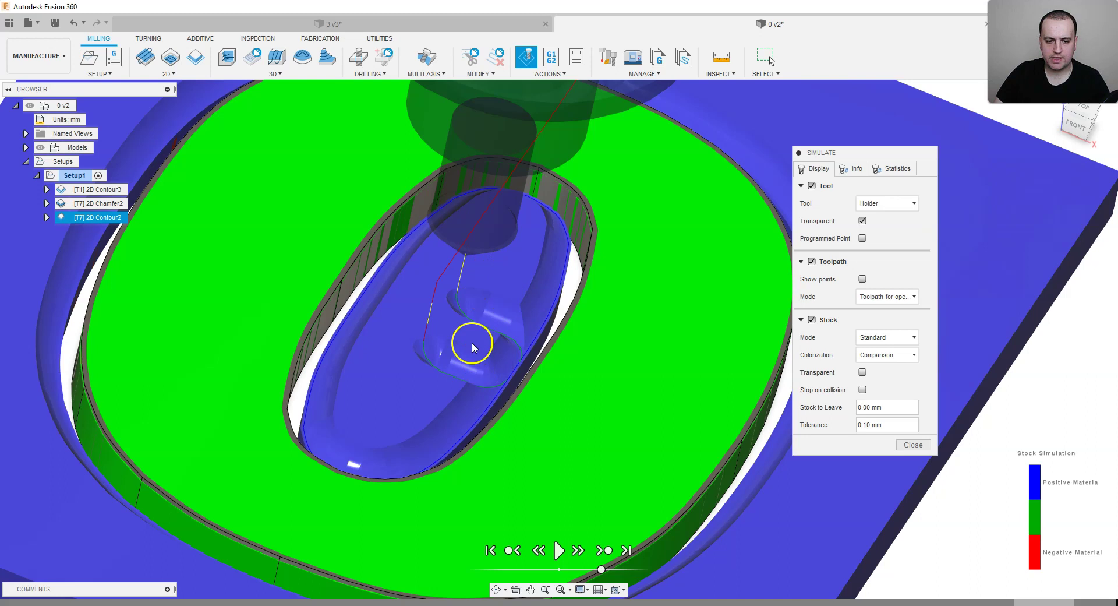
scroll(475, 345, down, 3)
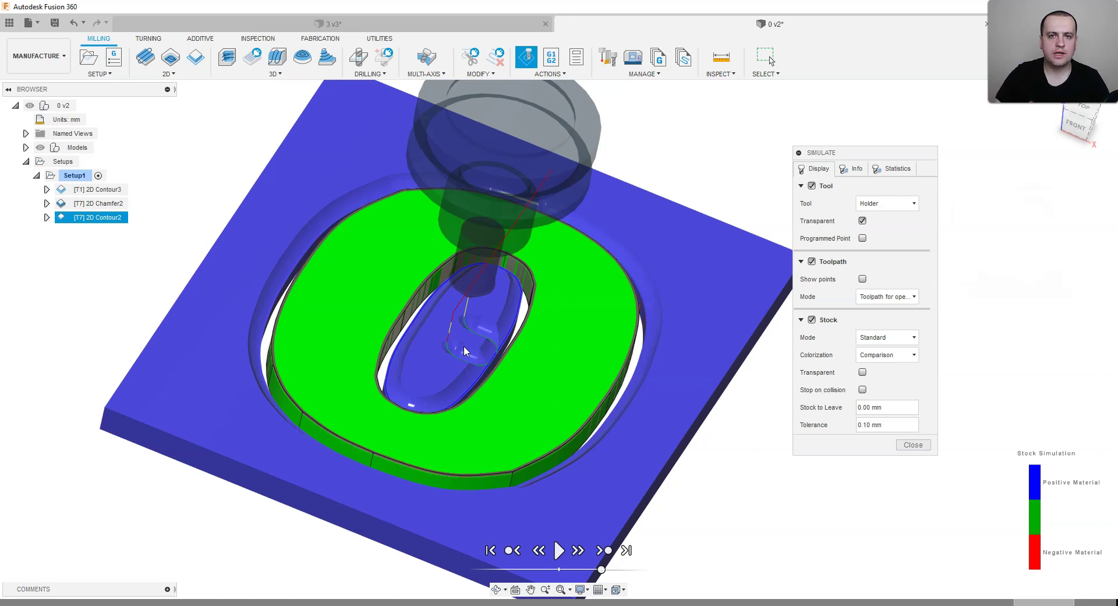
drag(496, 362, 502, 355)
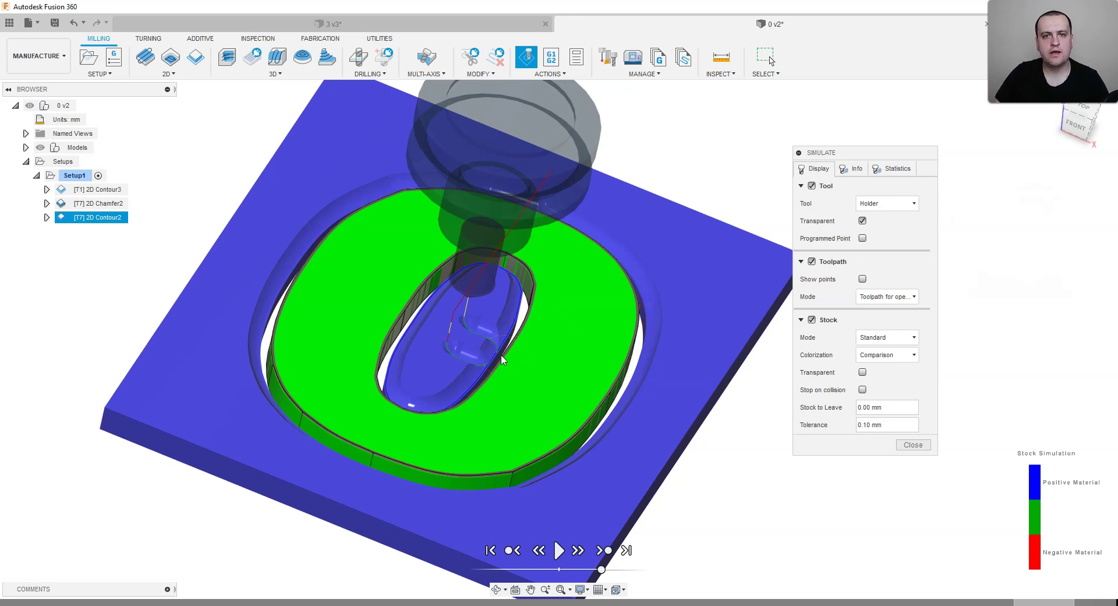
scroll(850, 472, down, 2)
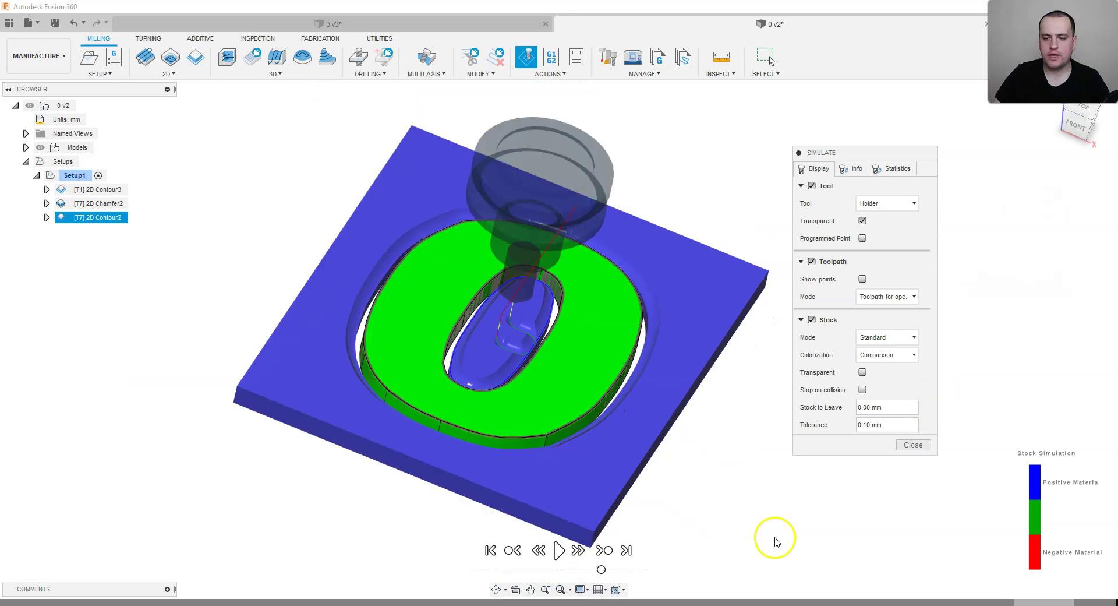
click(913, 447)
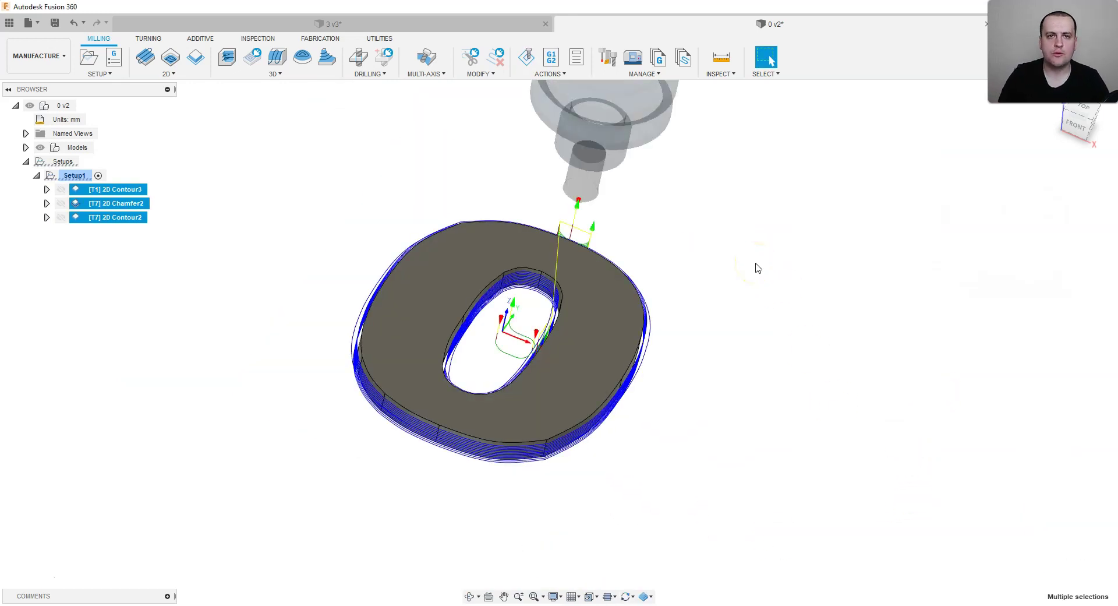
Switch to the '3 v3' document and select its Setup6.
click(361, 23)
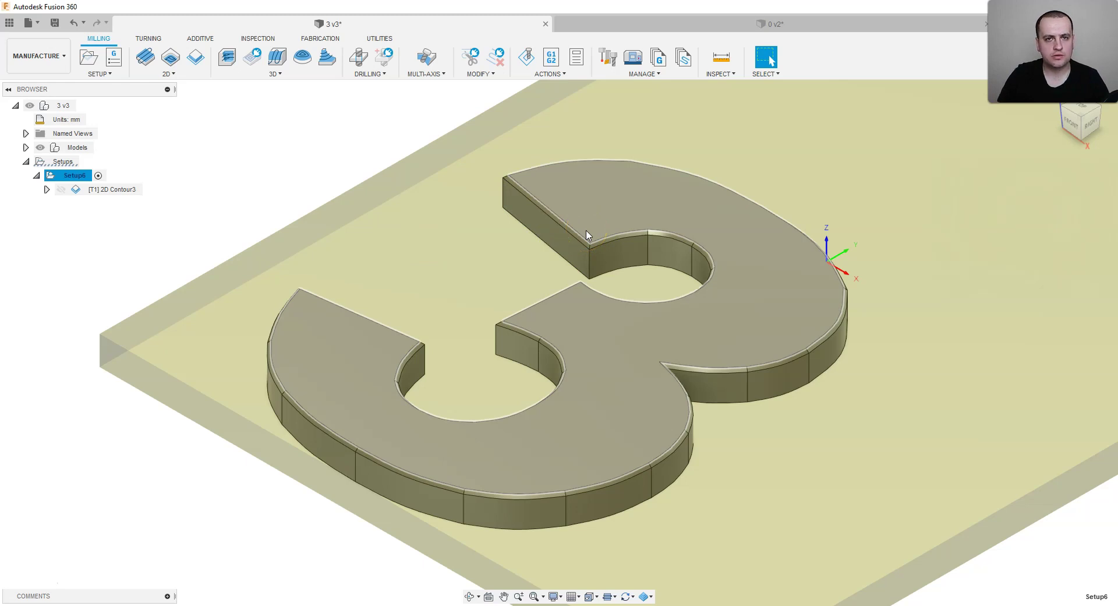
click(371, 175)
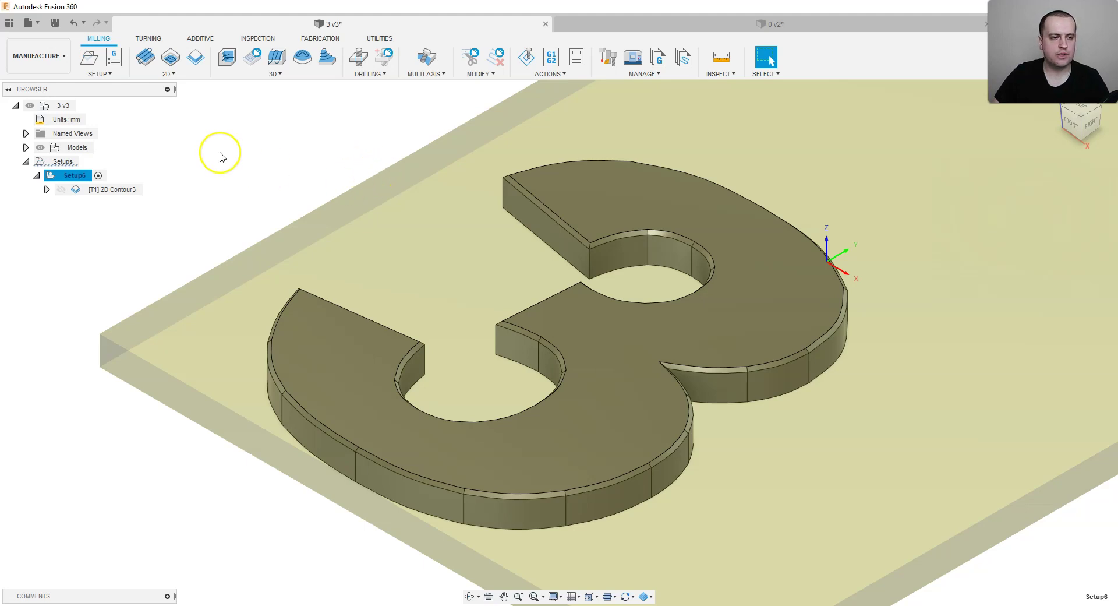
Add a 2D Chamfer to Setup6 using tool 7, the Ø16mm L30mm chamfer mill.
click(169, 74)
click(175, 217)
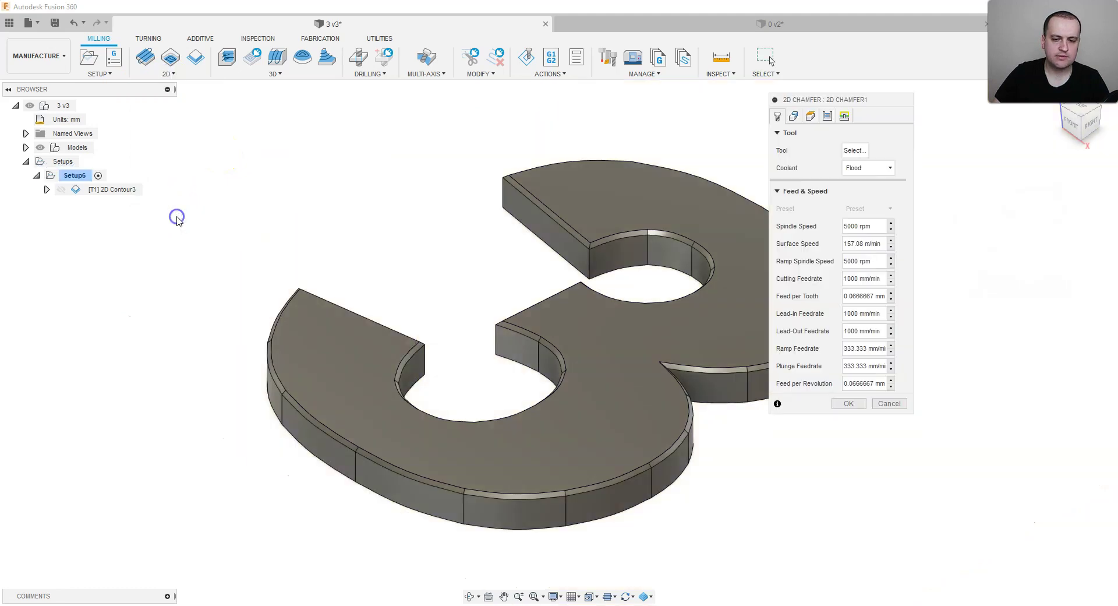
click(855, 150)
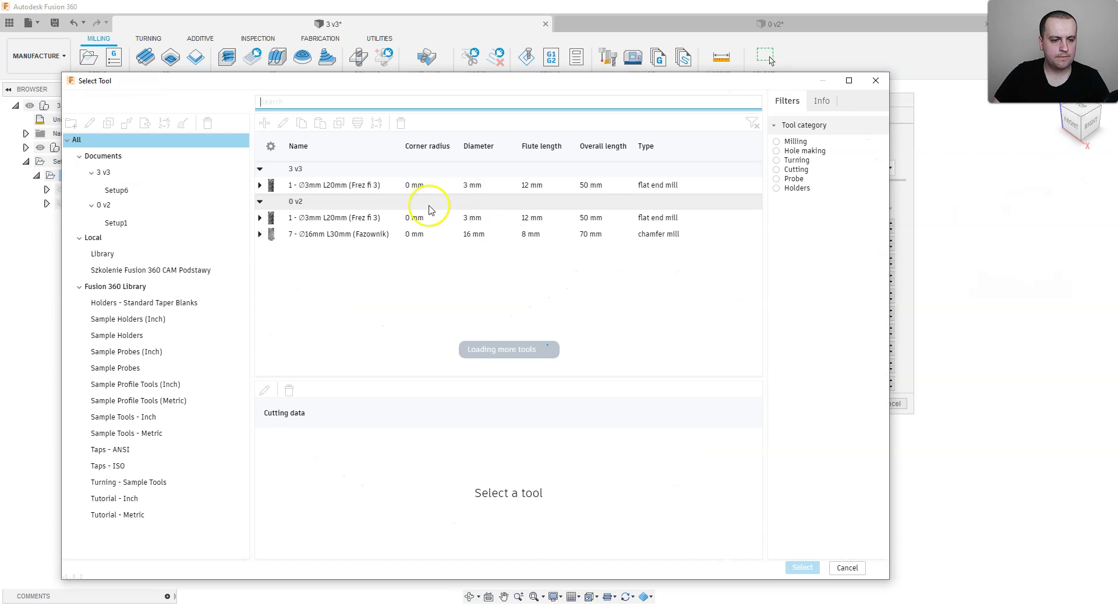
click(345, 235)
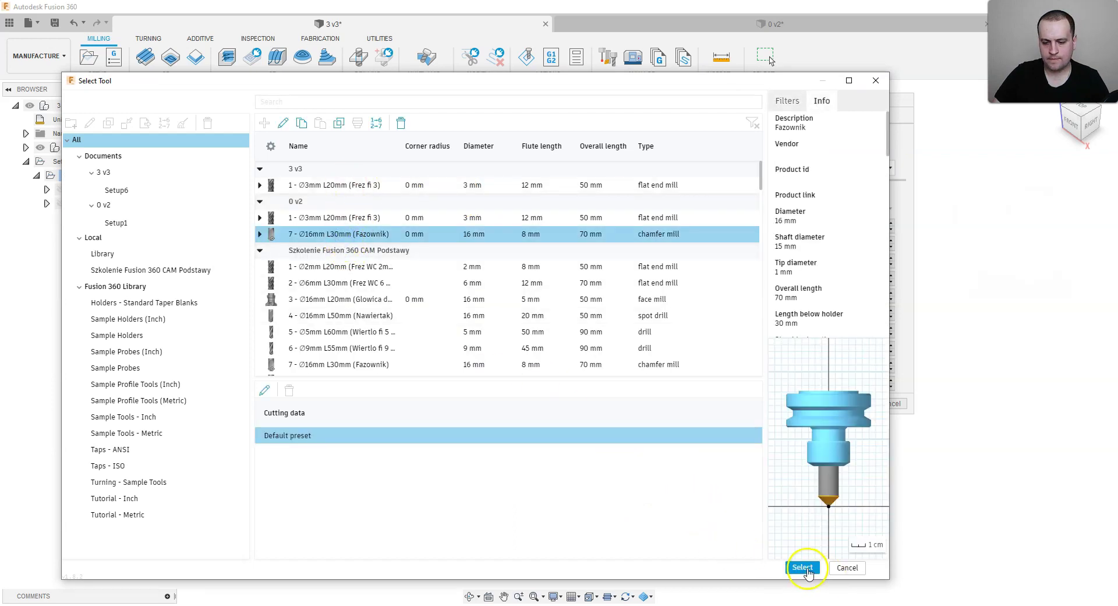
click(802, 567)
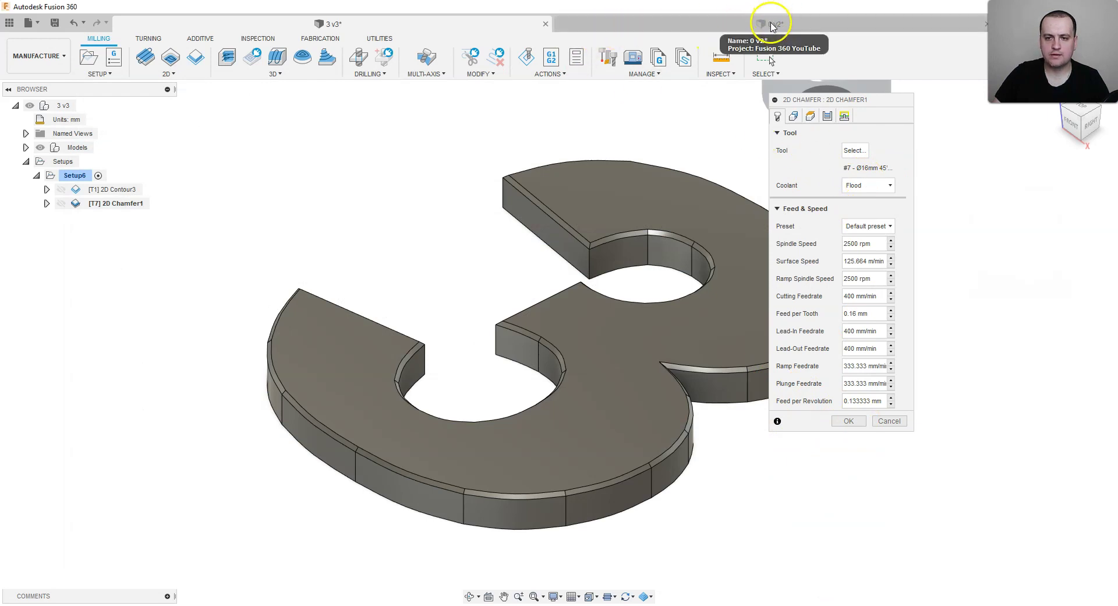
Select the 3's top edge as the chamfer contour, keep 1 mm chamfer width, and generate 2D Chamfer1.
click(796, 117)
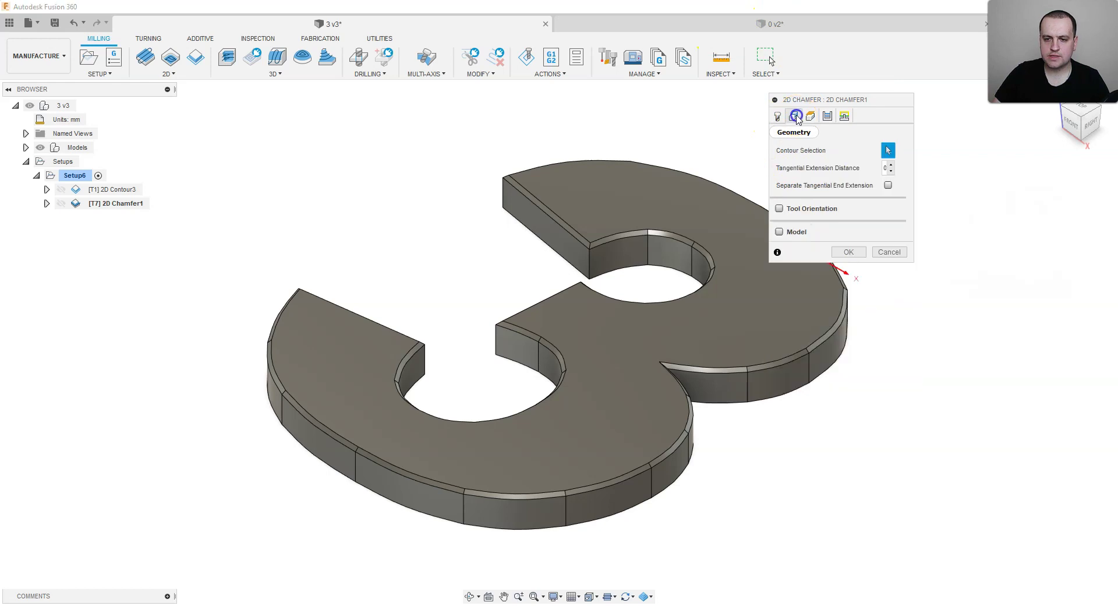
click(526, 192)
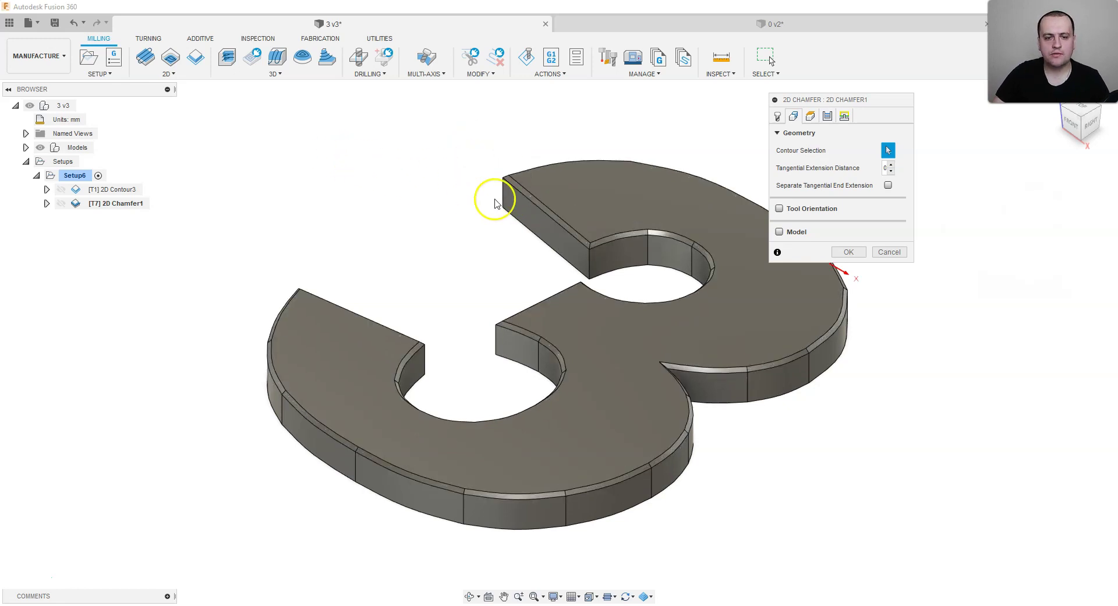
click(518, 193)
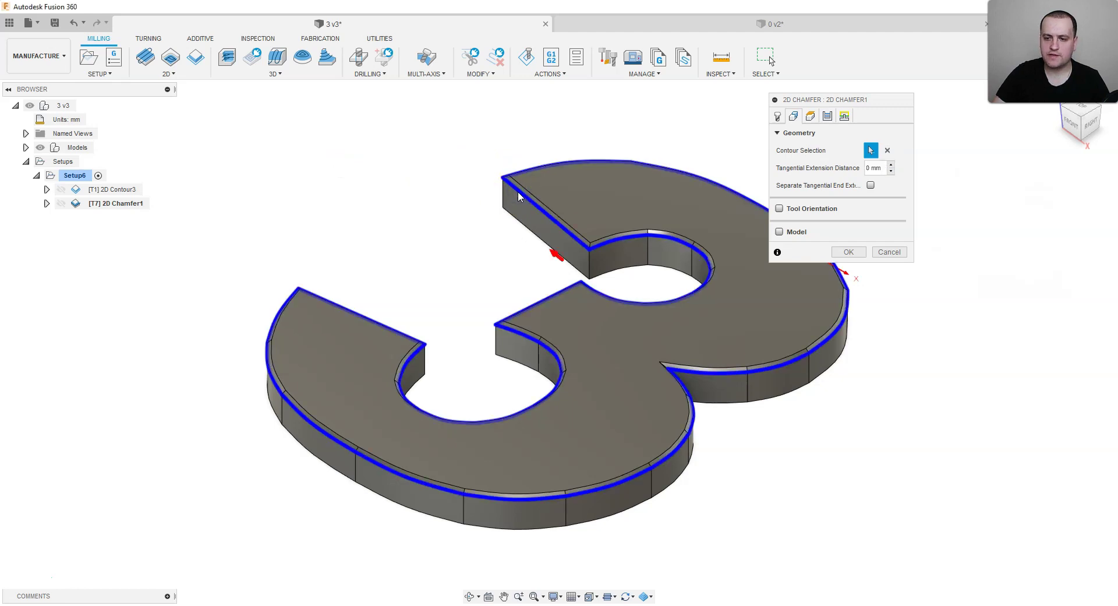
click(827, 116)
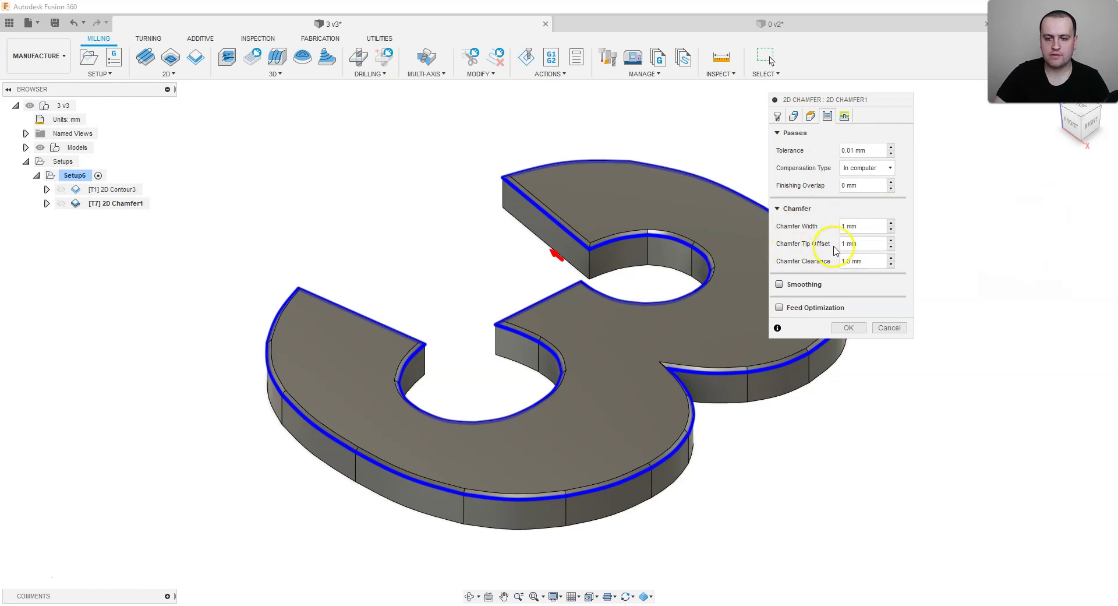
click(848, 327)
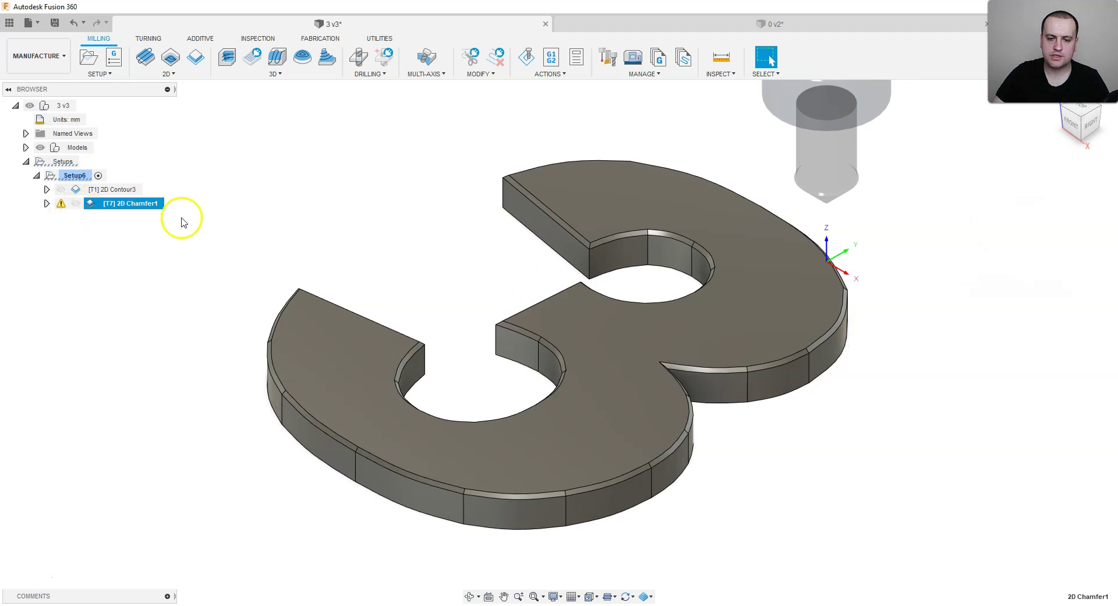
Edit 2D Chamfer1 to clear and reselect the 3's contours, then confirm.
right_click(124, 204)
click(144, 218)
click(793, 116)
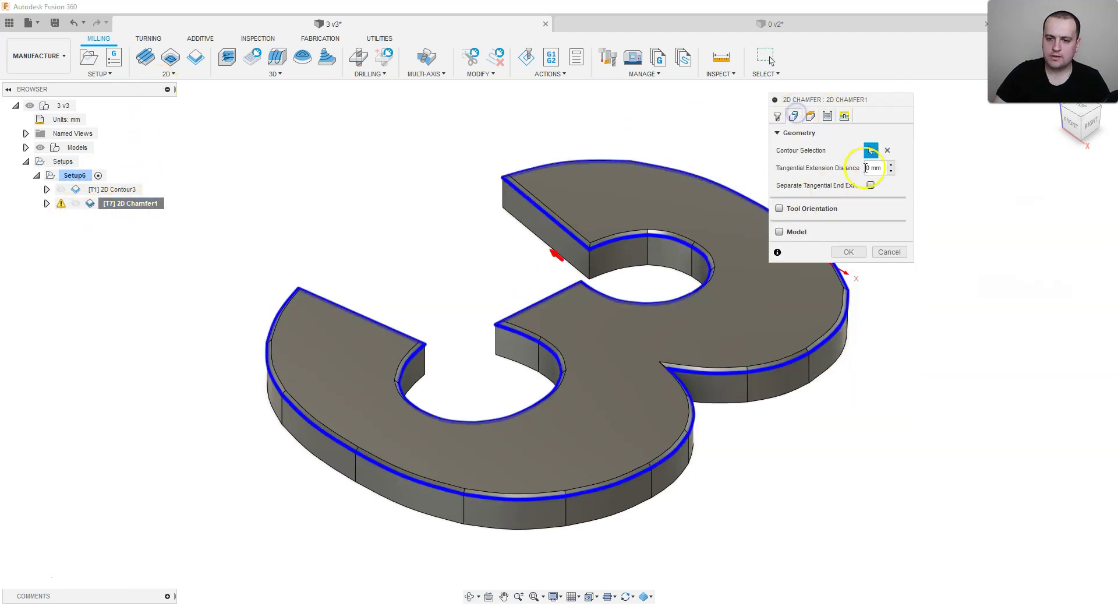
click(894, 151)
click(552, 211)
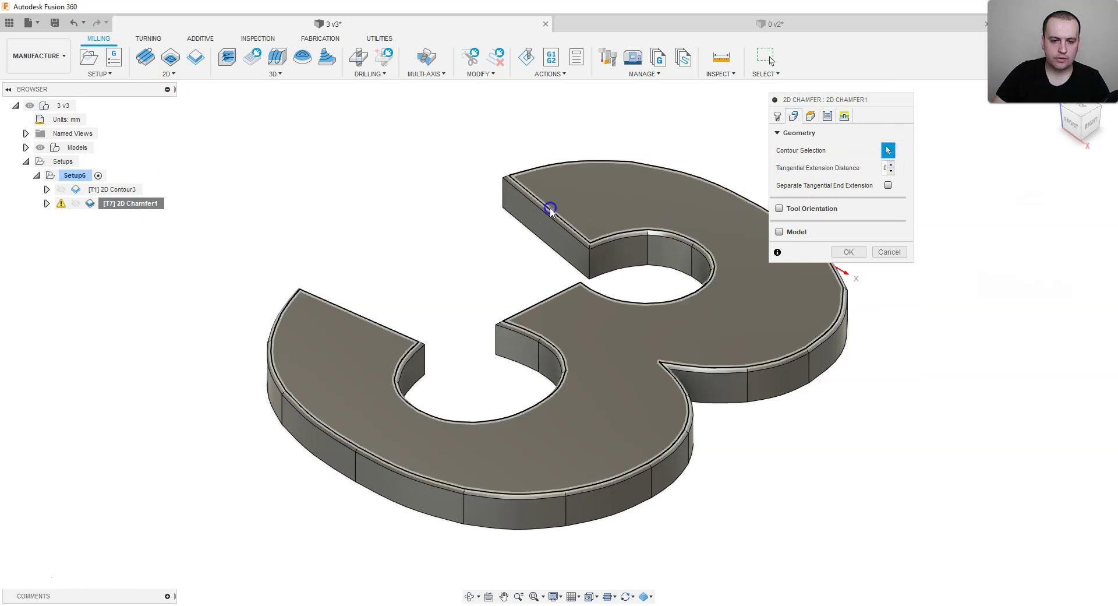
click(849, 253)
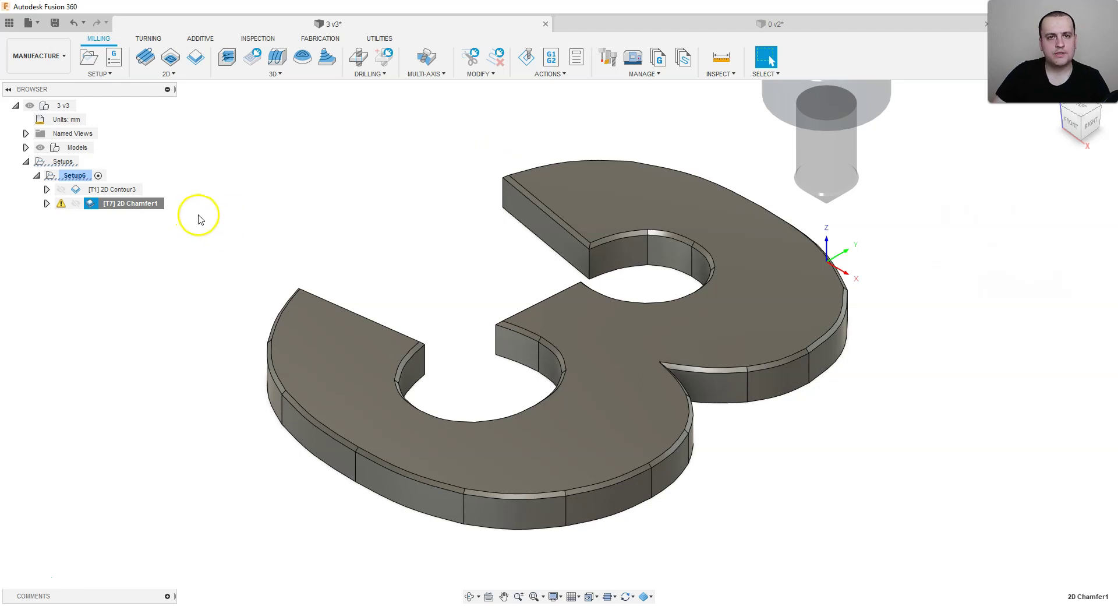
Change 2D Chamfer1's chamfer width to 0 mm and regenerate it.
right_click(147, 205)
click(177, 218)
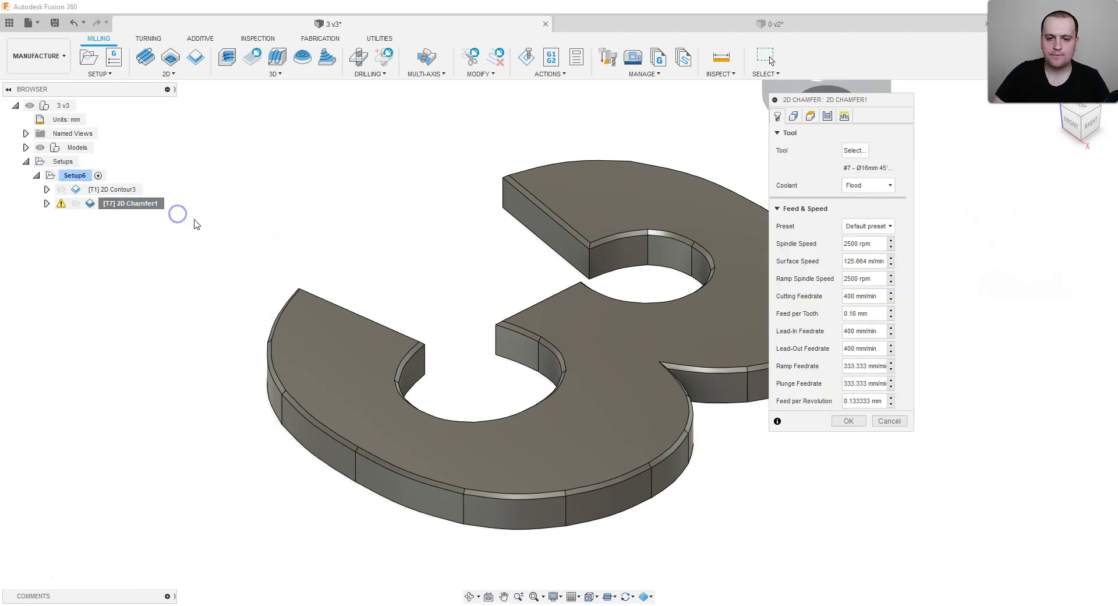
click(829, 114)
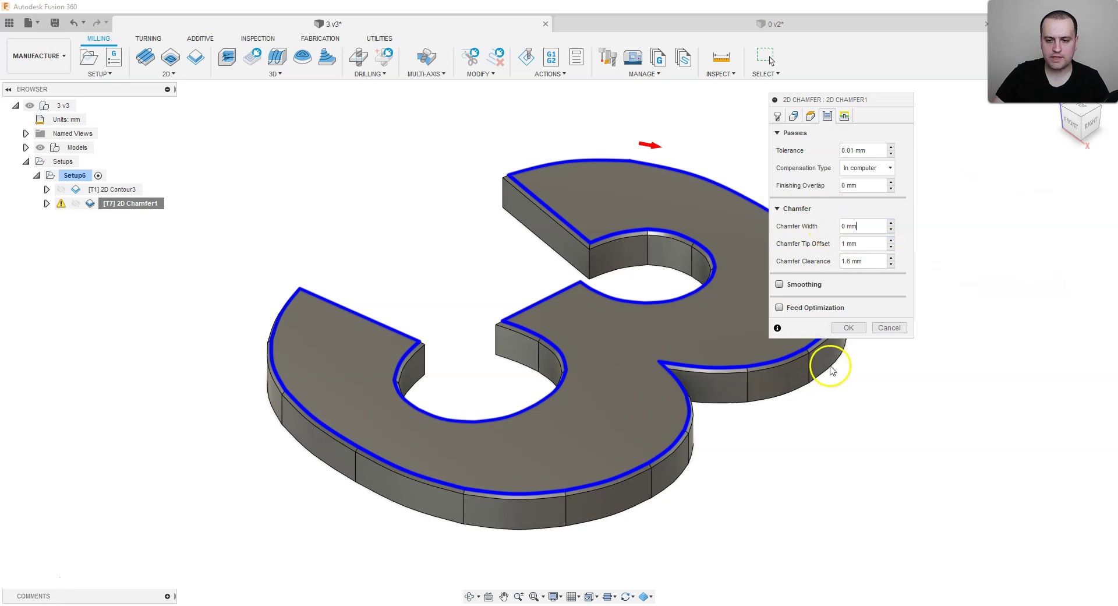
click(848, 328)
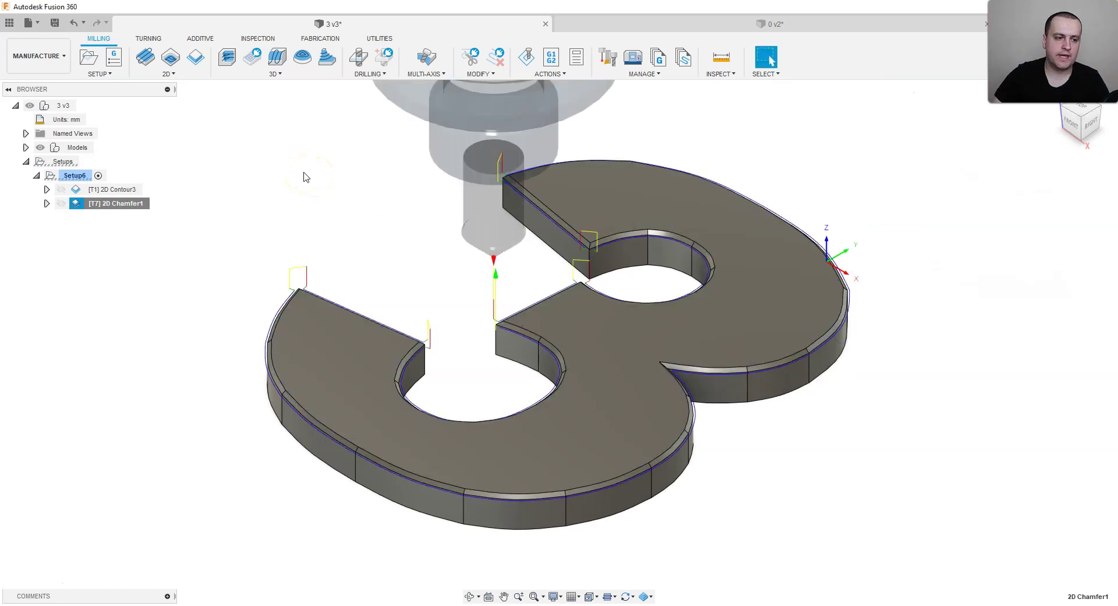
Clear and reselect the 3's top contour chain in 2D Chamfer1, then recompute it.
right_click(114, 209)
click(459, 259)
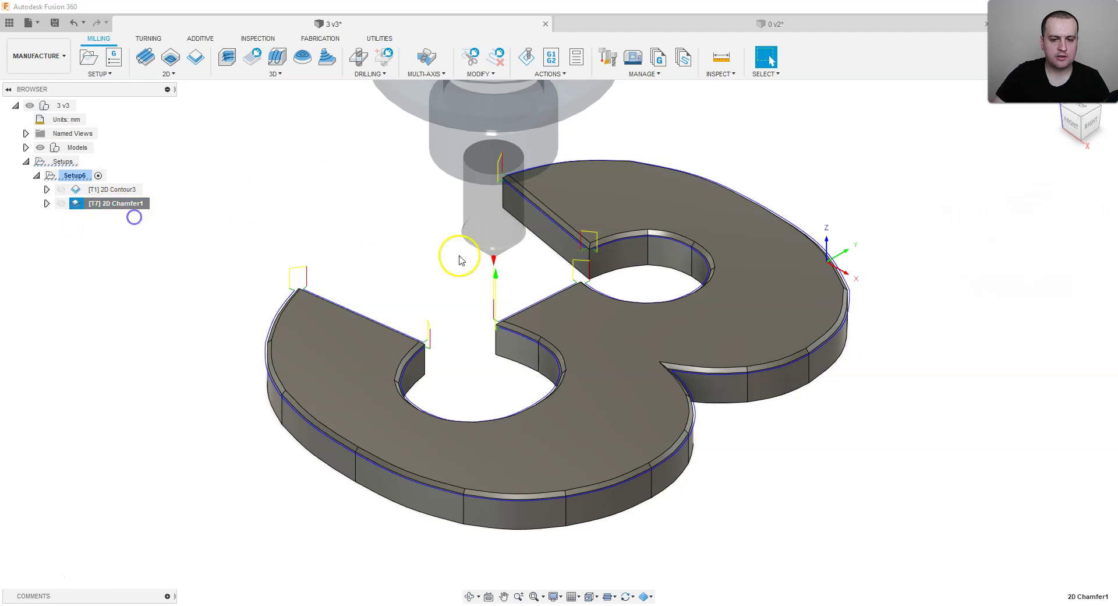
click(794, 115)
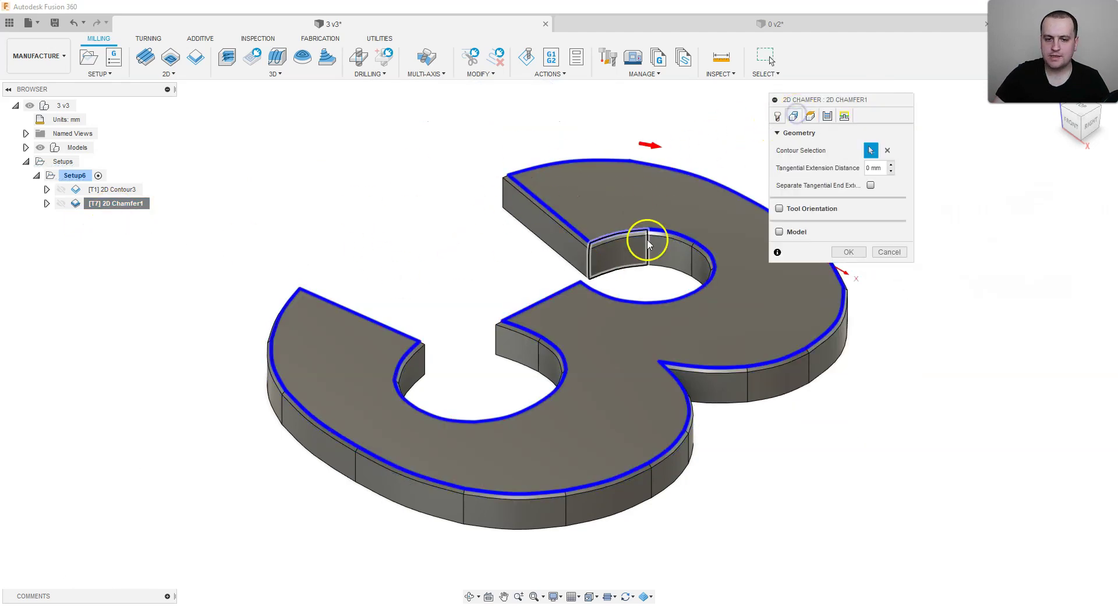
click(888, 150)
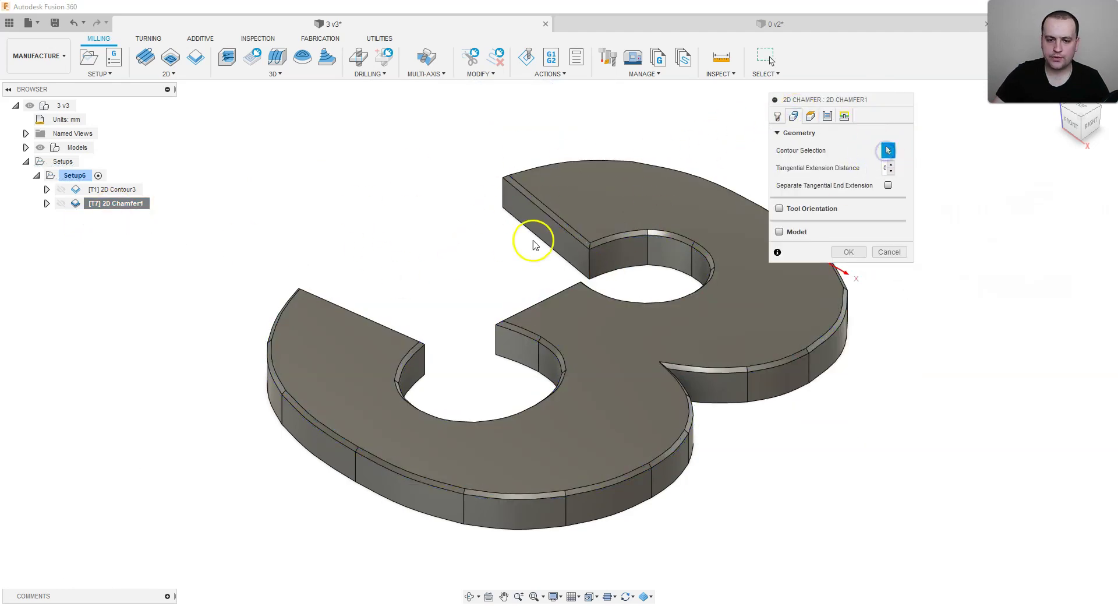
click(546, 214)
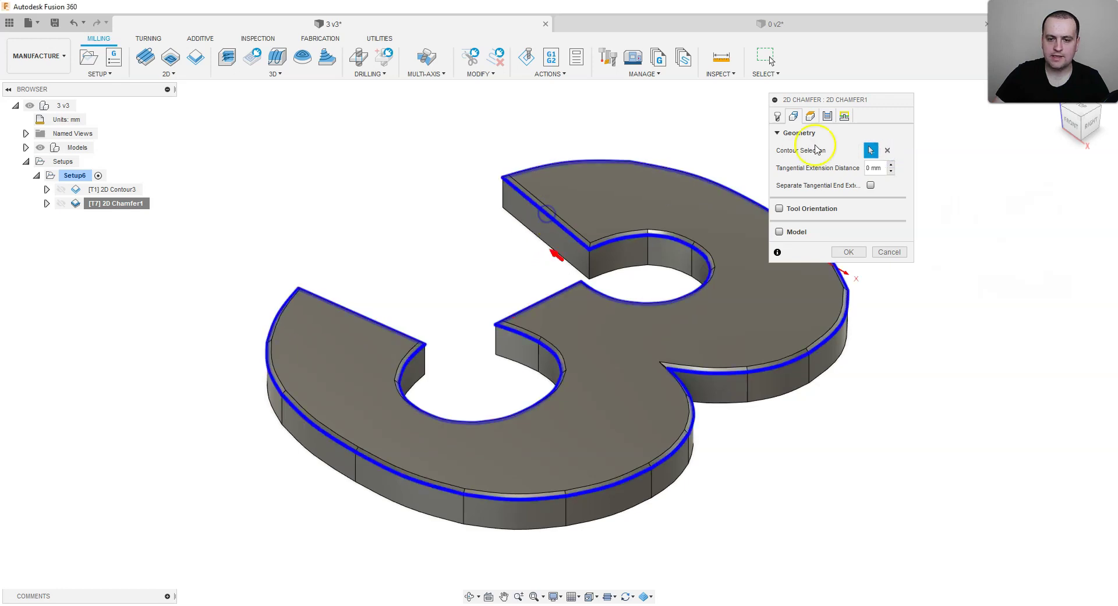
click(828, 119)
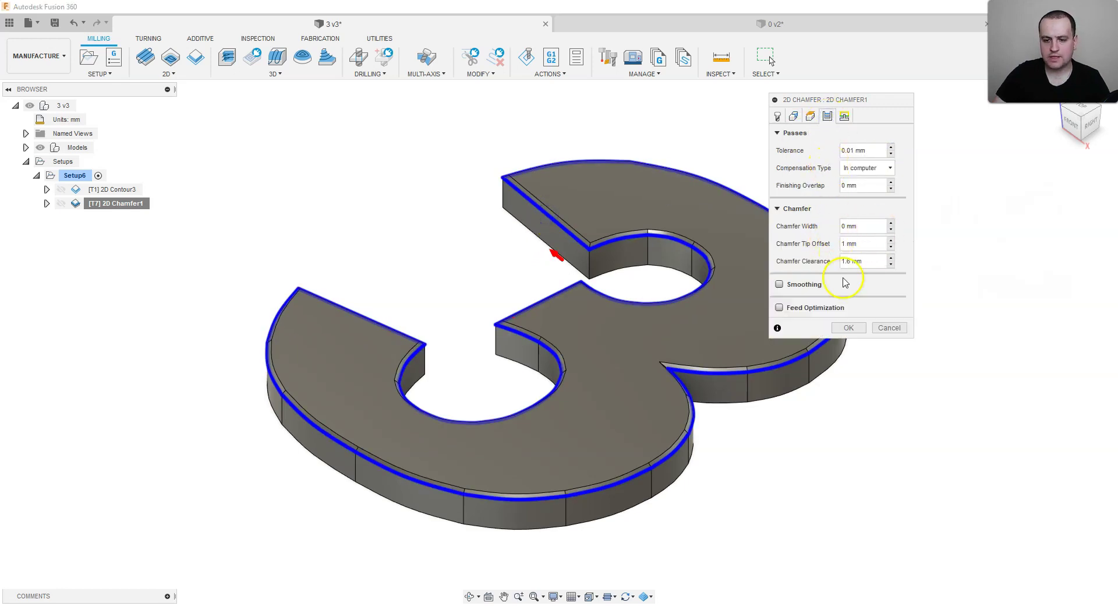
click(848, 328)
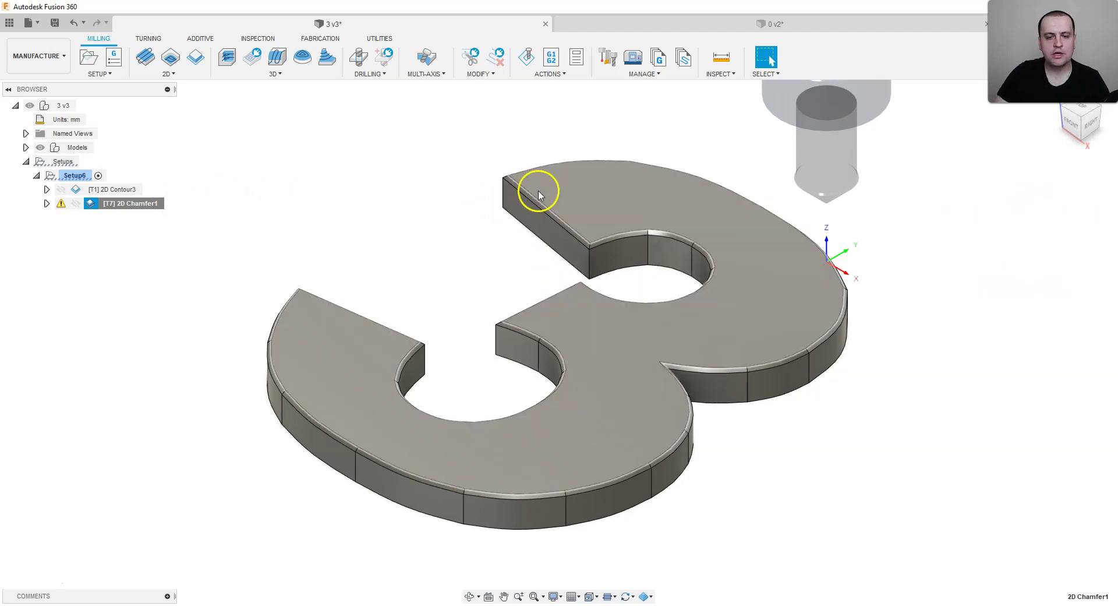
Pick the 3's top edge contour in 2D Chamfer1 and regenerate it at 0 mm width.
right_click(131, 203)
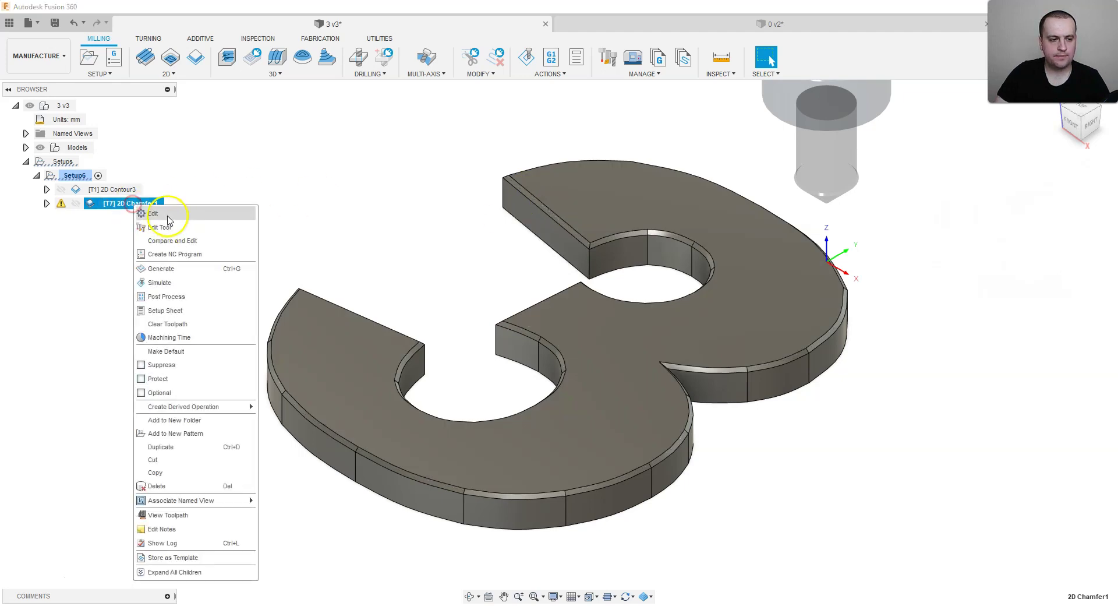
click(167, 215)
click(793, 116)
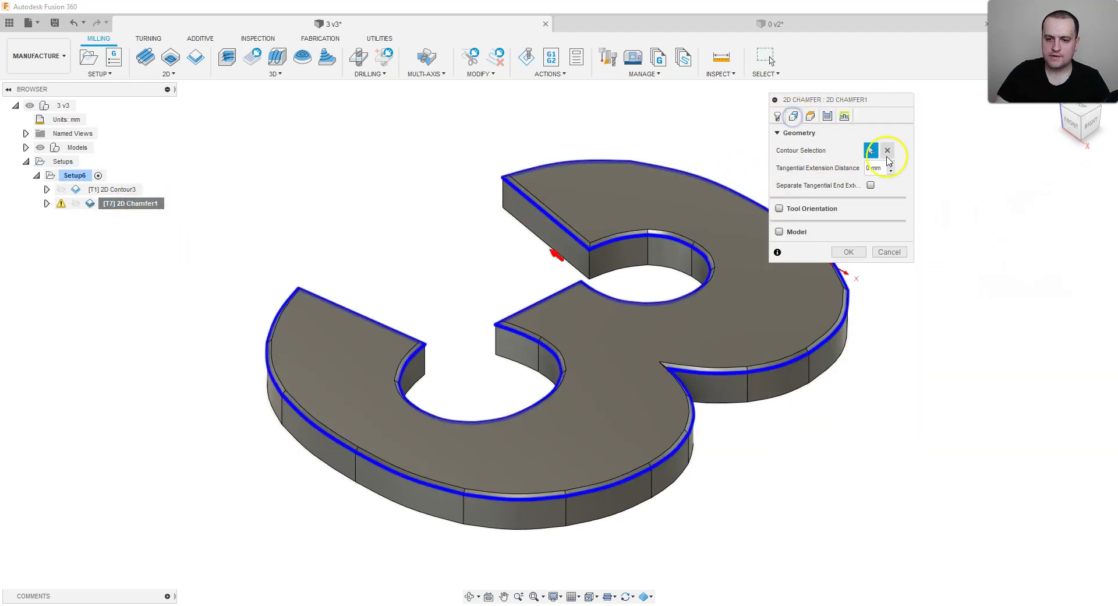
click(564, 216)
click(827, 116)
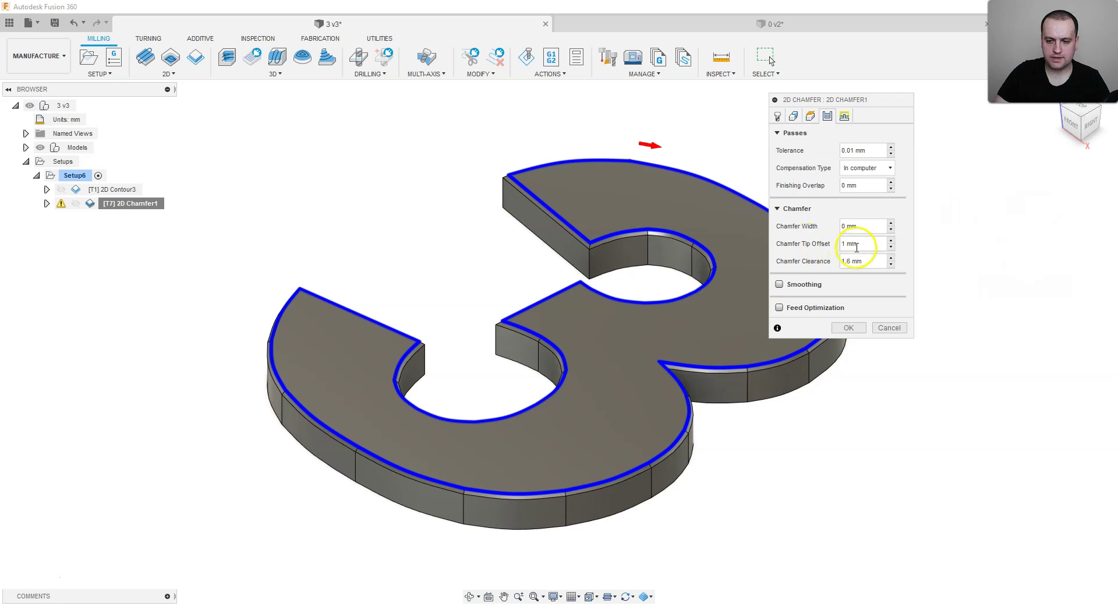
click(847, 327)
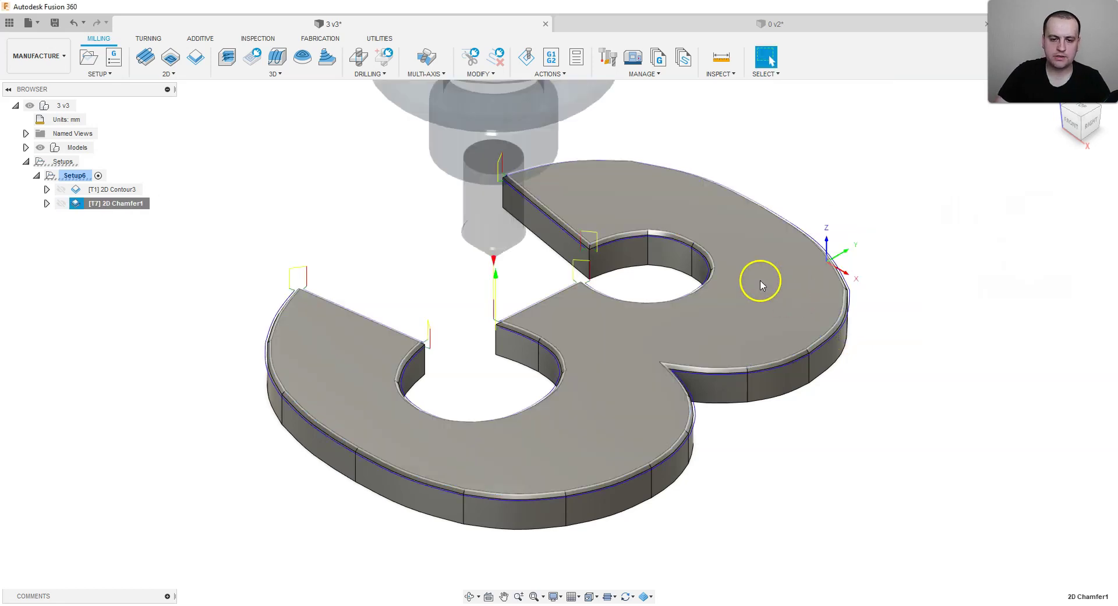
Start simulating 2D Chamfer1 with the stock hidden, viewed from the left.
right_click(111, 204)
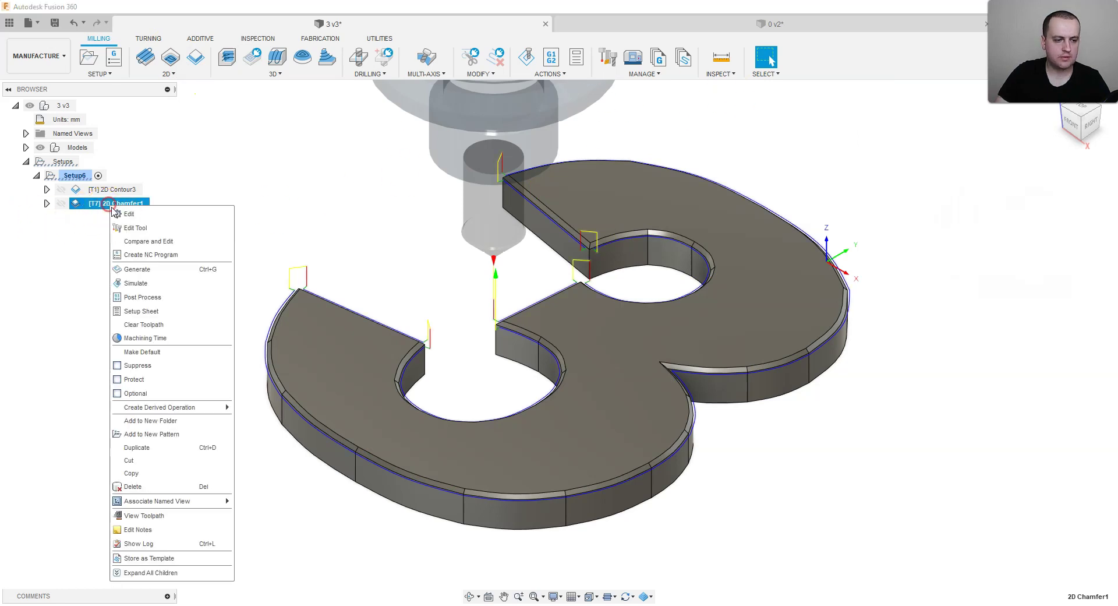
click(145, 284)
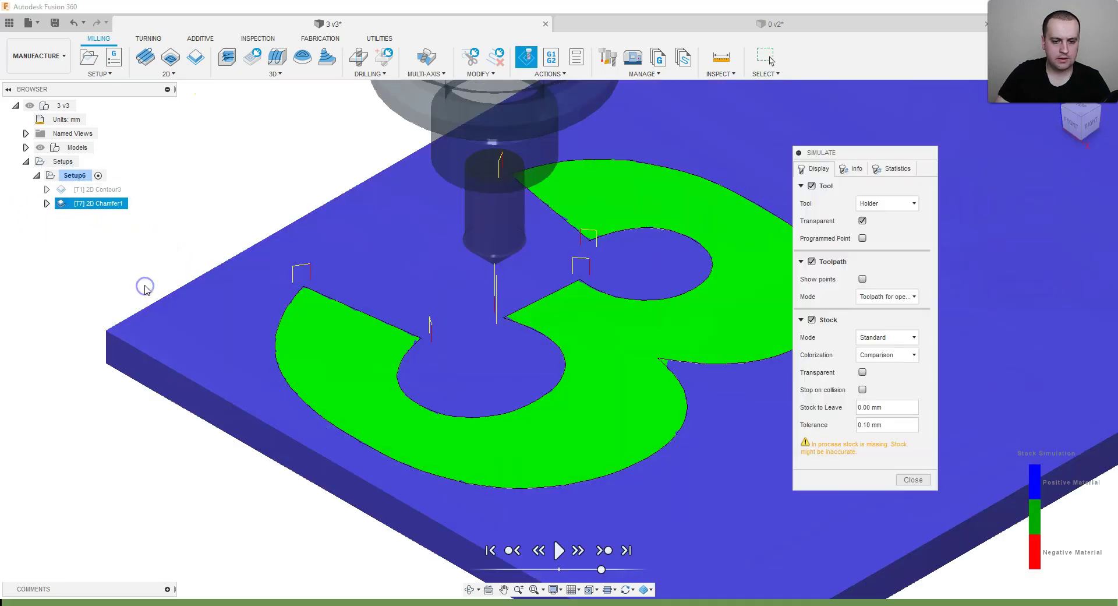
click(812, 319)
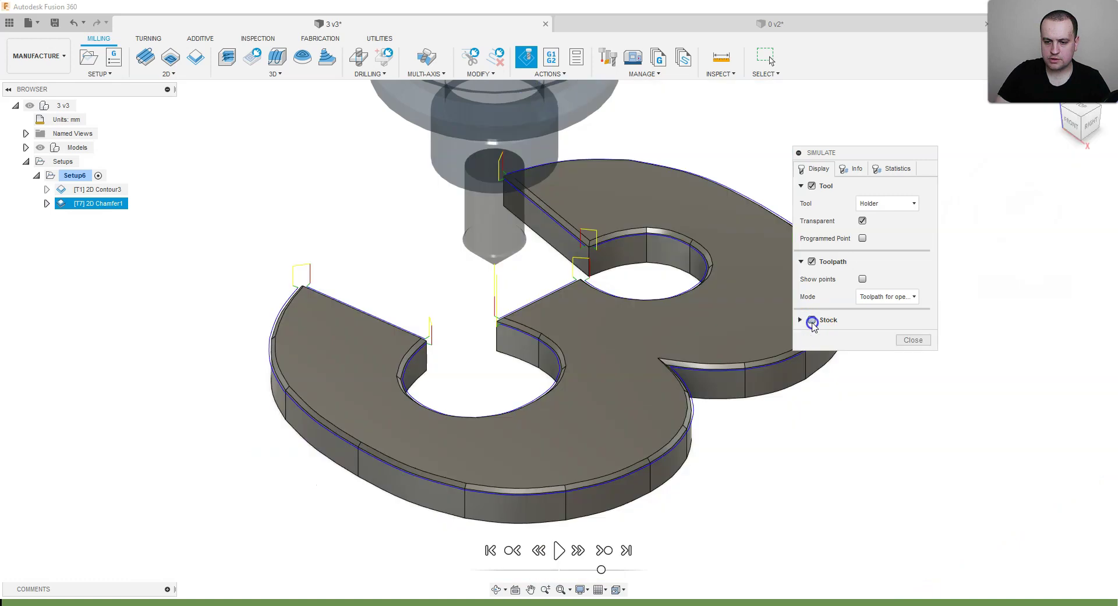
click(1080, 131)
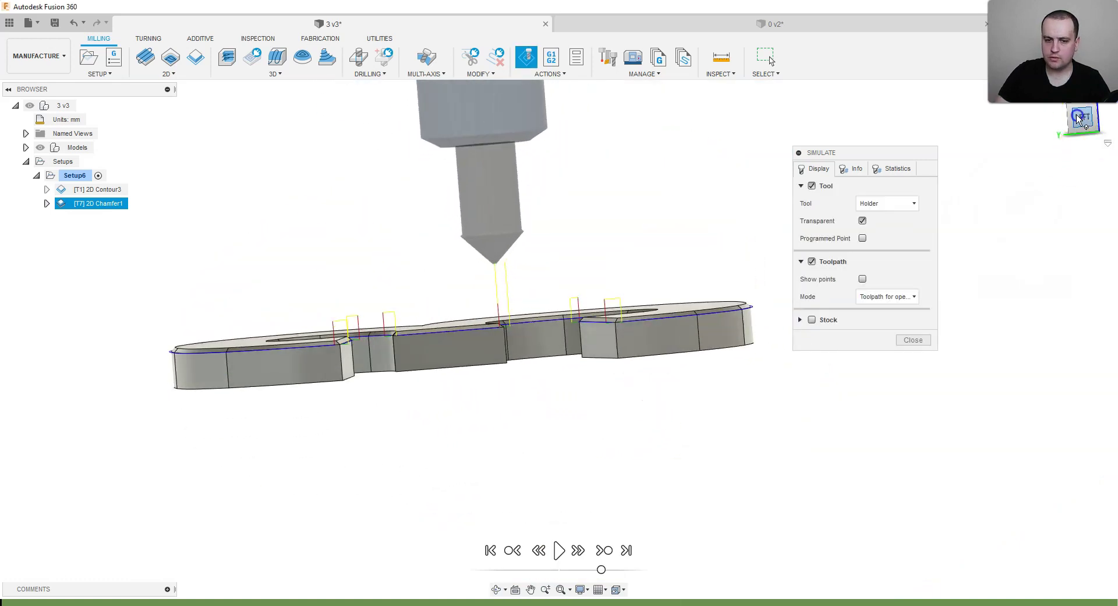
Step the chamfer tool forward to the 3's top edge, zoom in to inspect, then close the simulation.
click(580, 550)
click(579, 552)
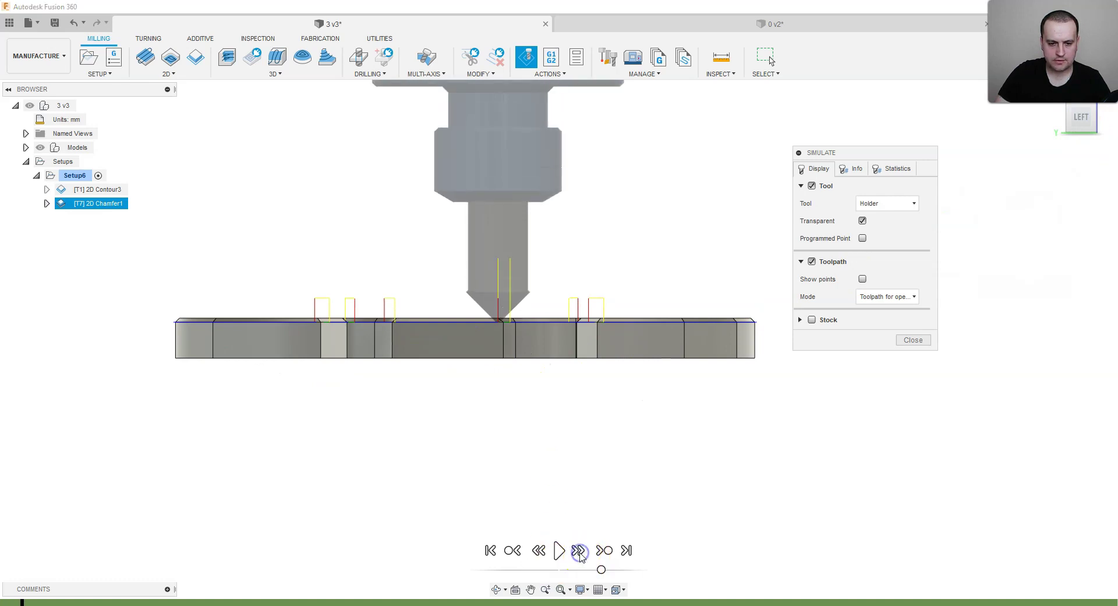
click(583, 556)
scroll(481, 295, up, 2)
scroll(497, 330, up, 3)
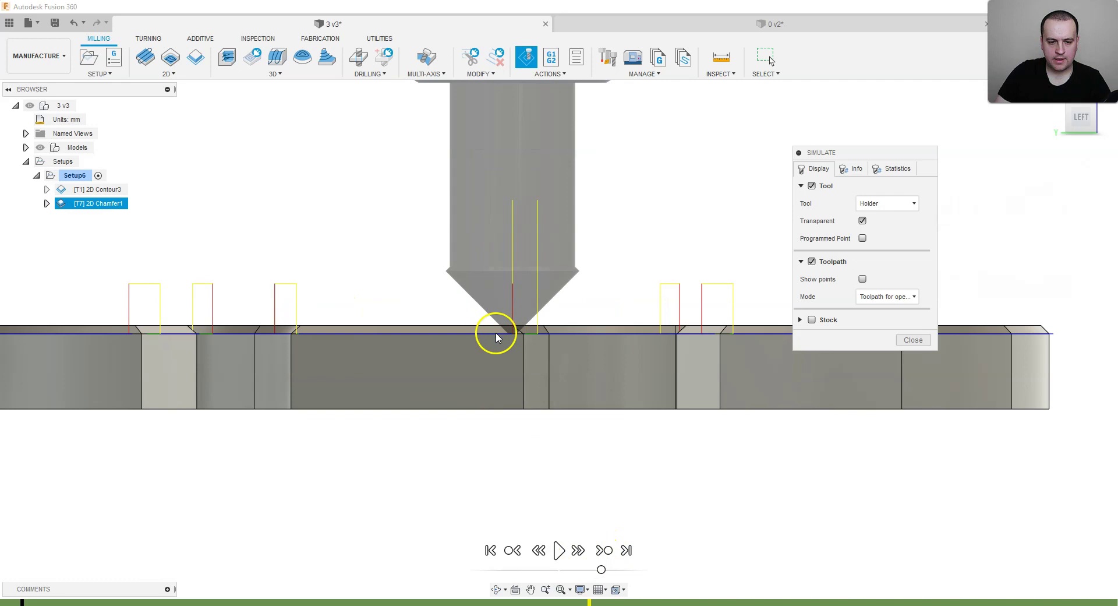
scroll(528, 331, up, 3)
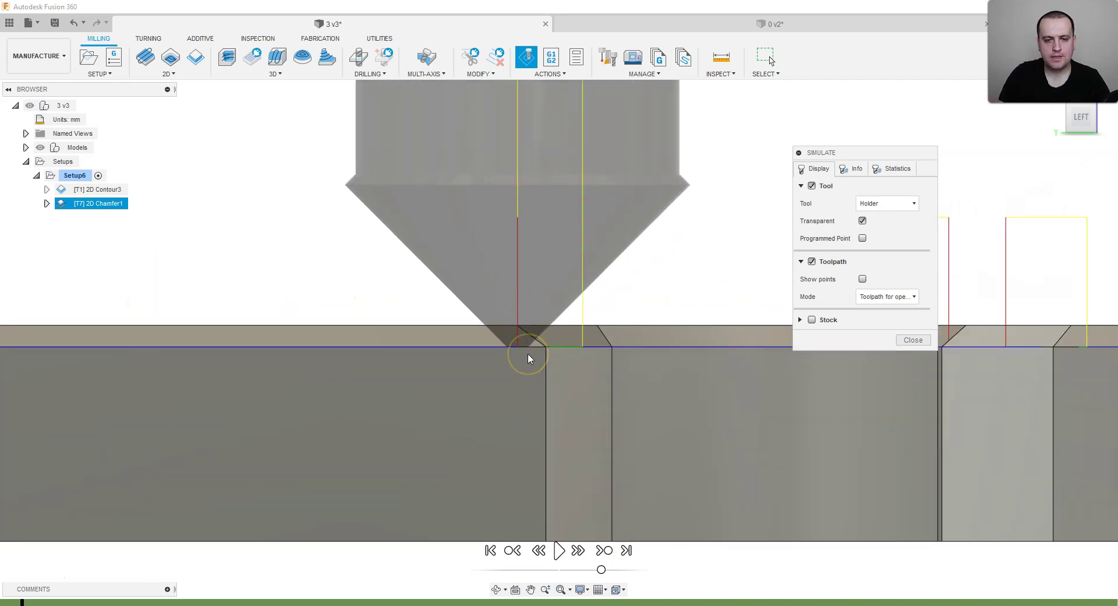
drag(487, 327, 515, 347)
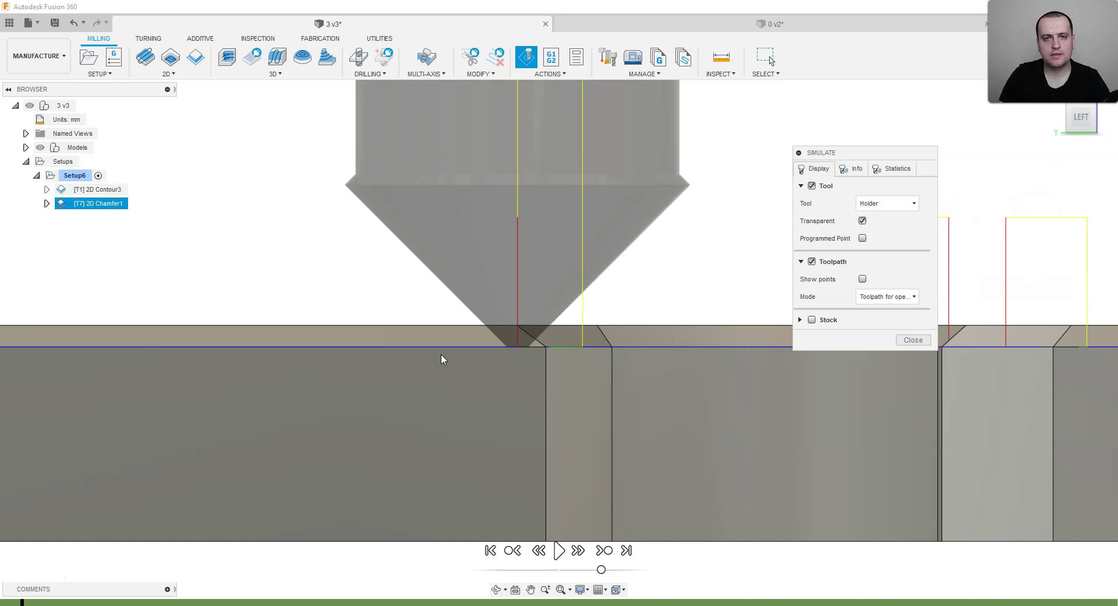
click(533, 336)
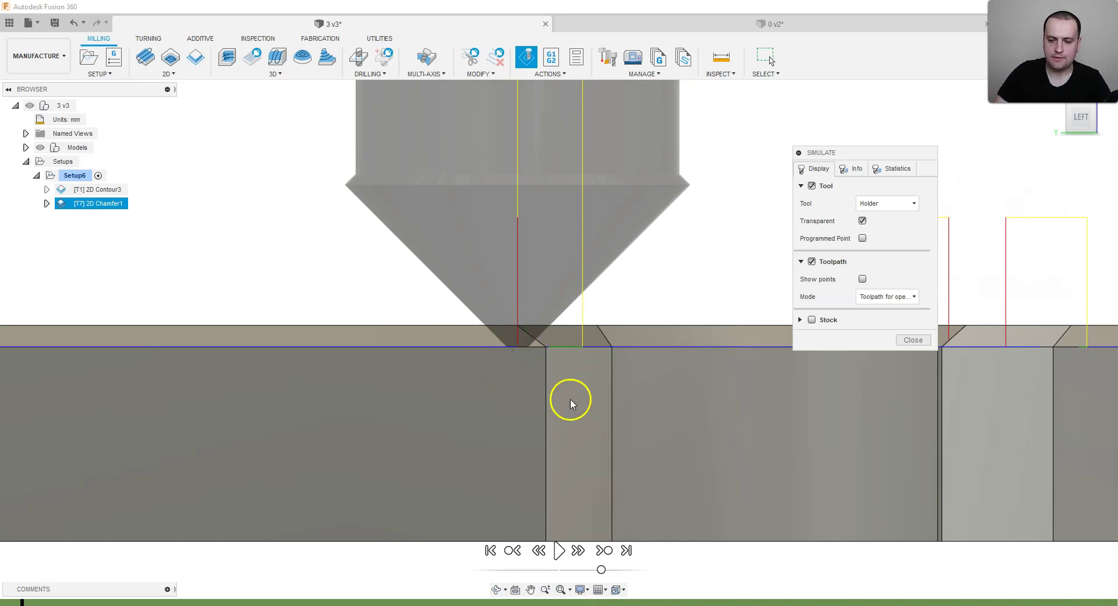
click(925, 341)
Raise 2D Chamfer1's chamfer tip offset to 2 mm and regenerate it.
right_click(121, 204)
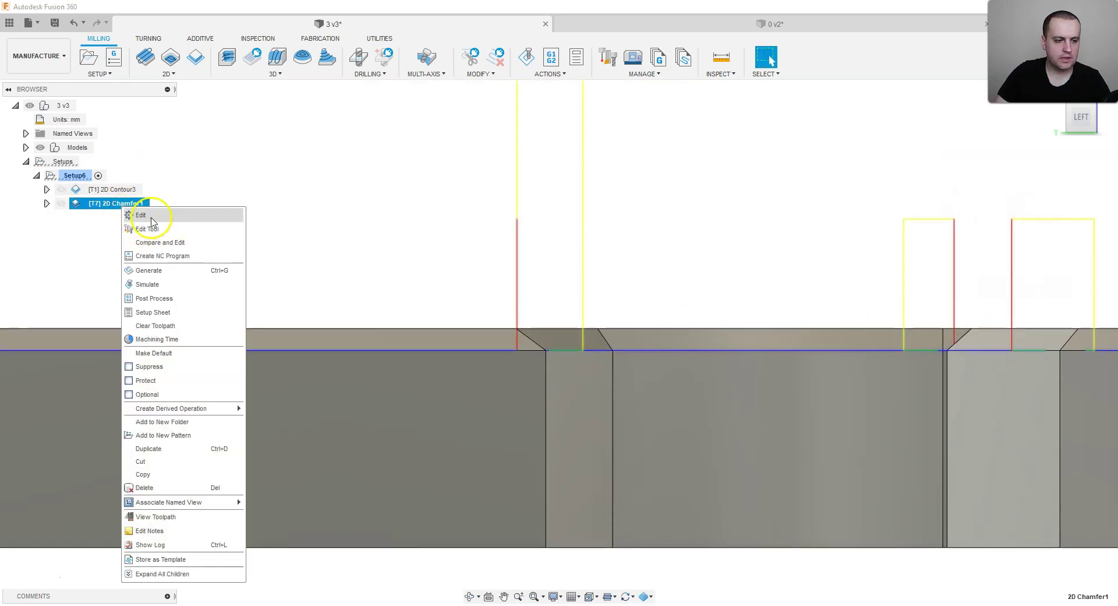
click(141, 216)
click(828, 115)
click(891, 240)
click(849, 327)
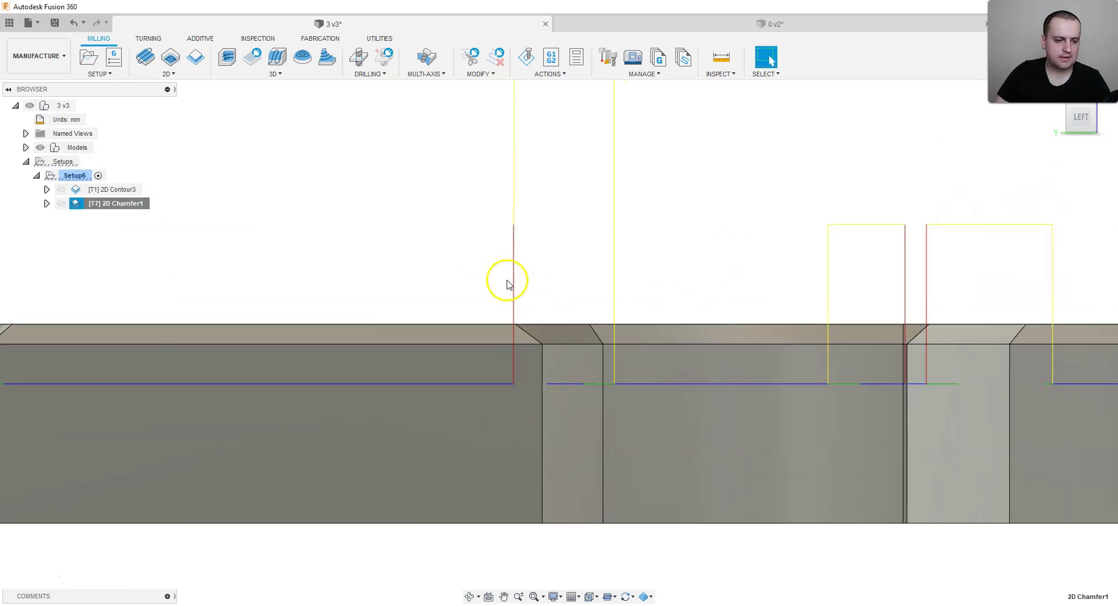
Orbit to a 3D view of the part and simulate the updated 2D Chamfer1.
scroll(507, 282, down, 3)
shift+middle_drag(523, 279, 324, 354)
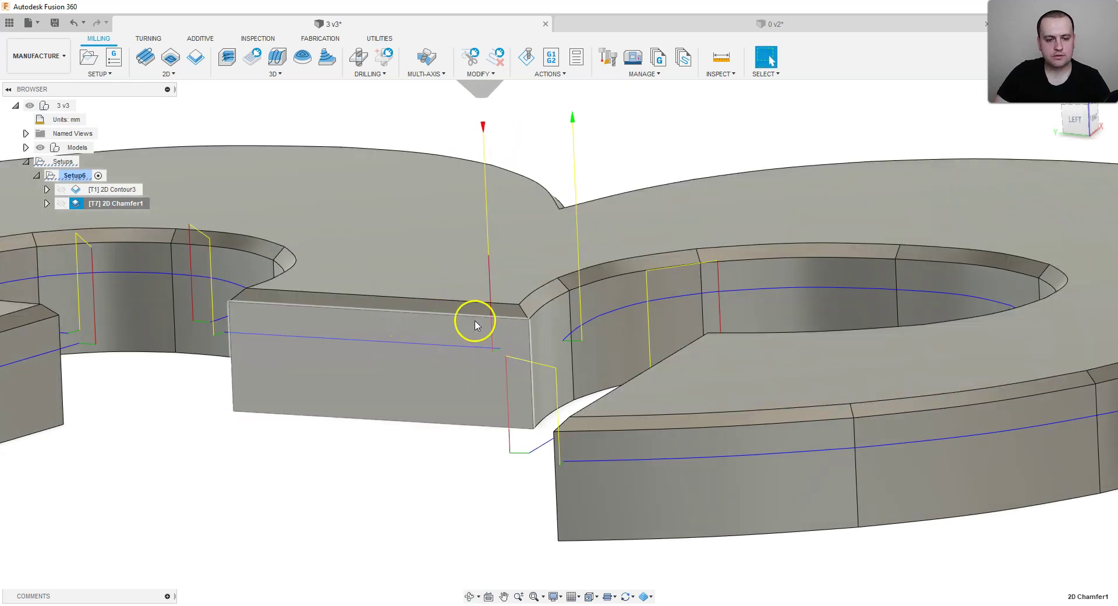
right_click(116, 208)
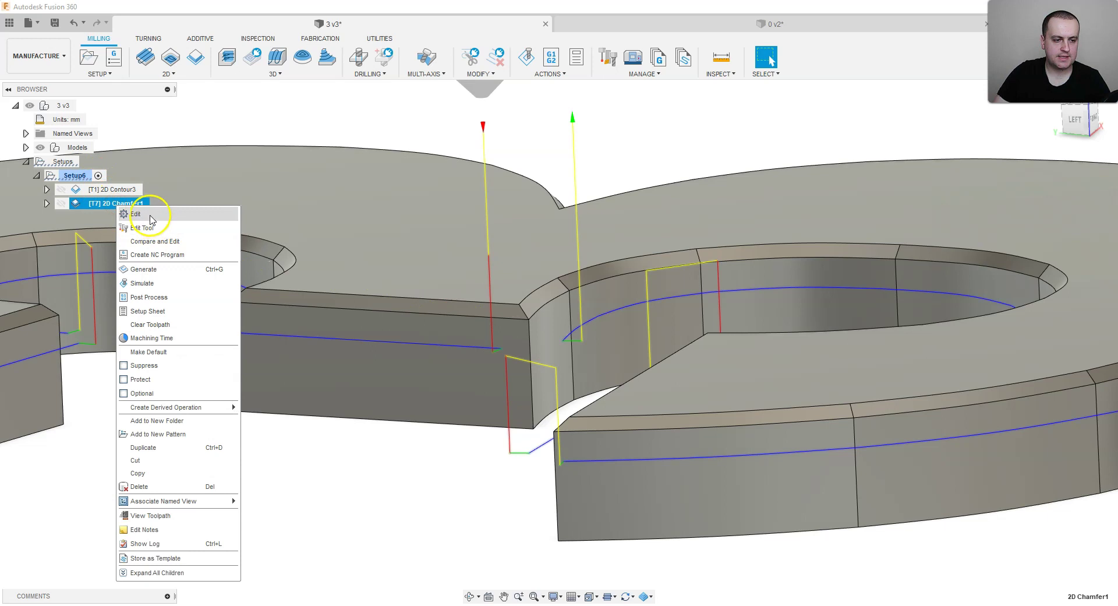
click(149, 282)
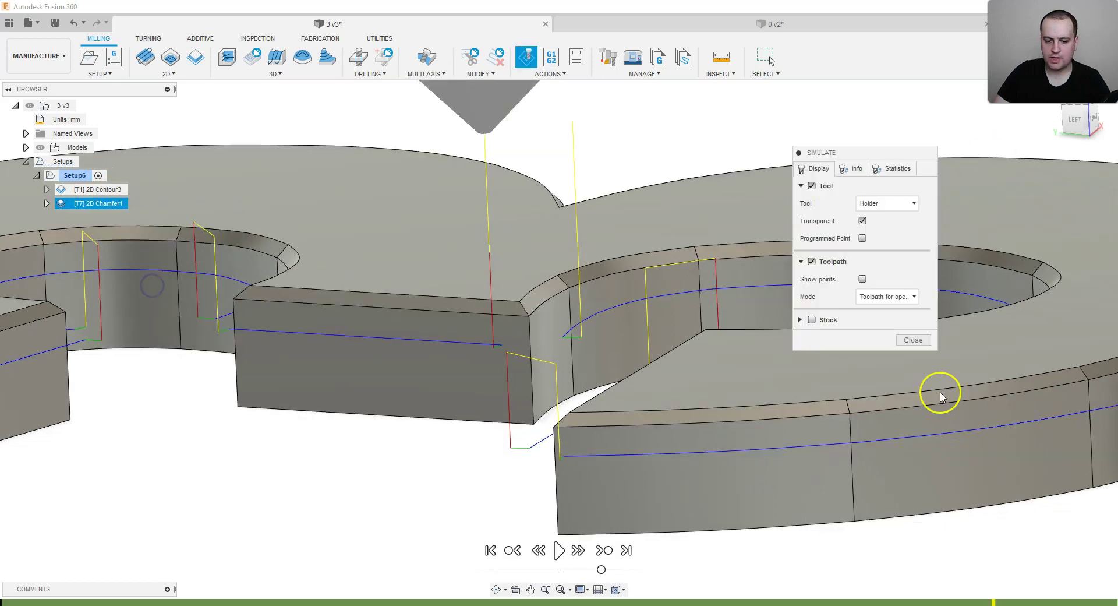
Step the chamfer mill down into the 3's edges, check from the left, then close the simulation.
click(578, 550)
click(578, 550)
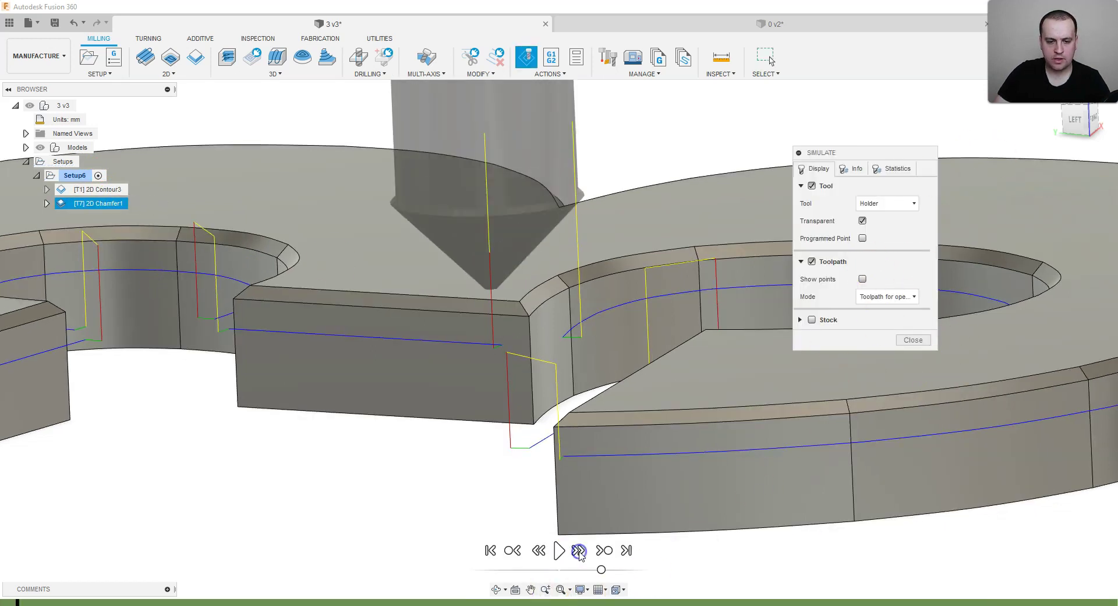
click(578, 550)
click(1075, 118)
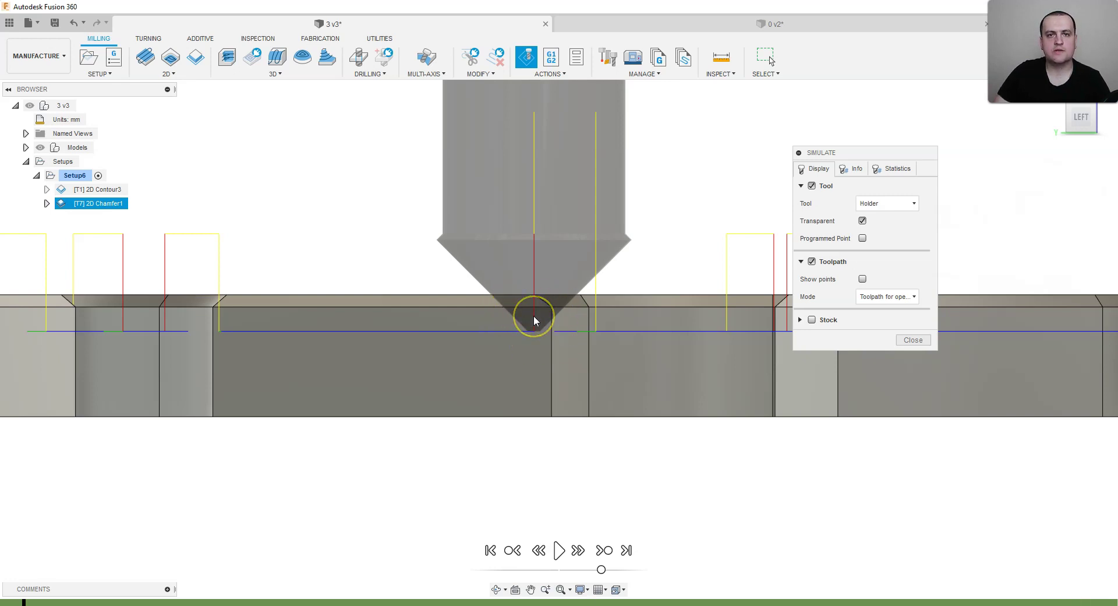
scroll(534, 316, down, 2)
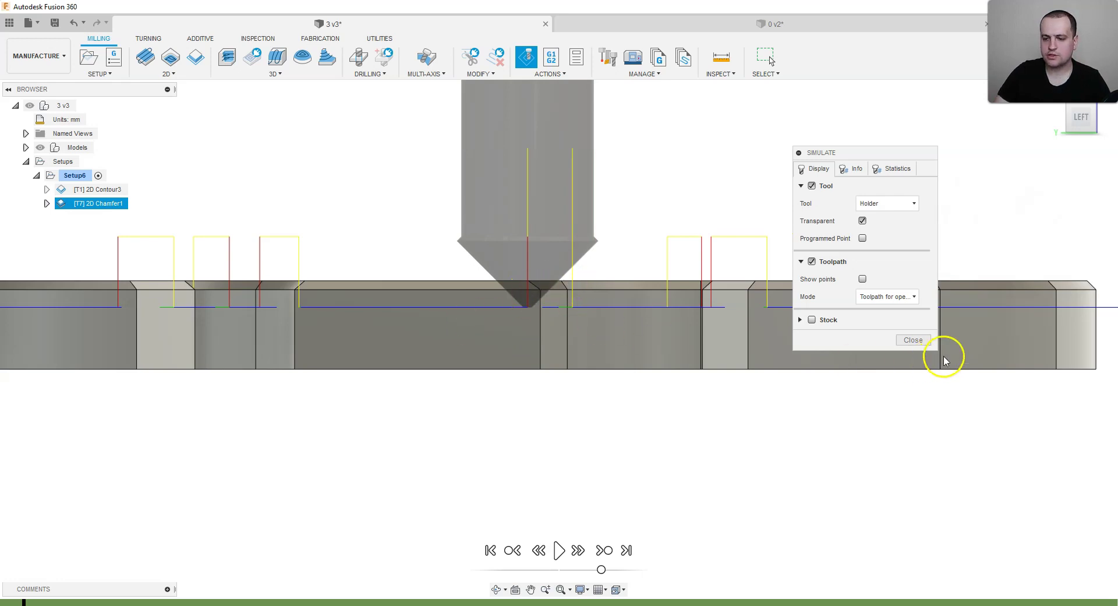
click(914, 340)
shift+middle_drag(612, 196, 341, 505)
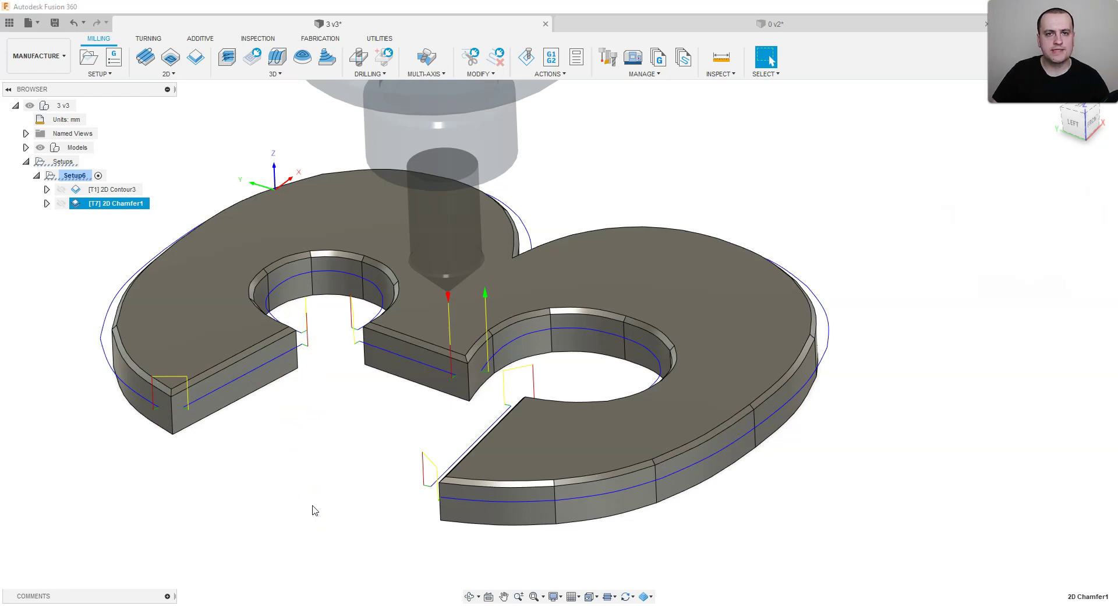
Create 2D Contour2 with T7 along the 3's top-face outline with chamfering enabled.
click(169, 73)
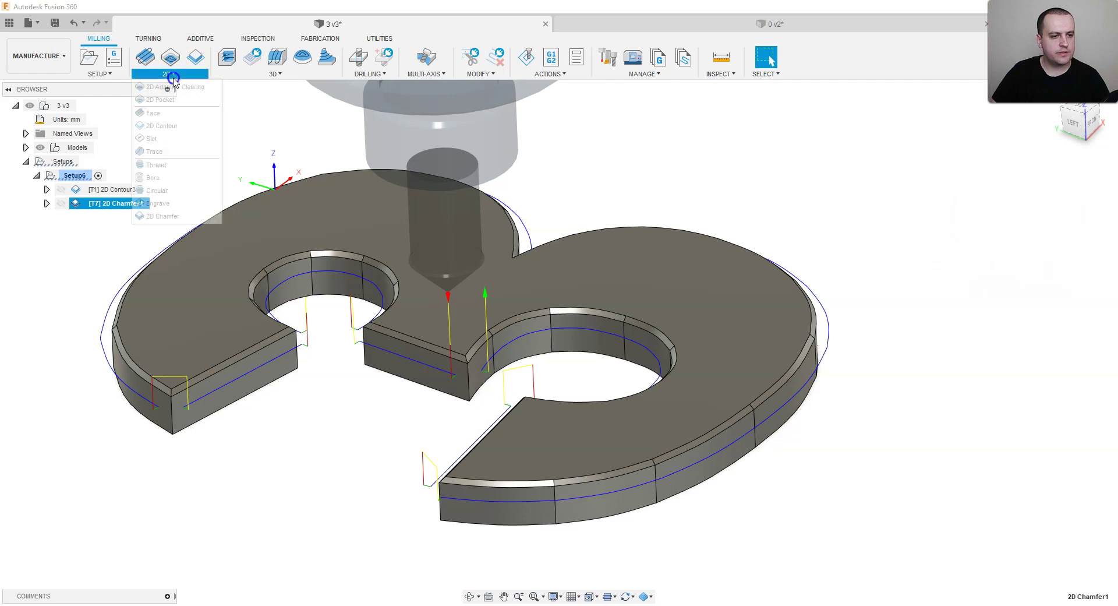
click(178, 127)
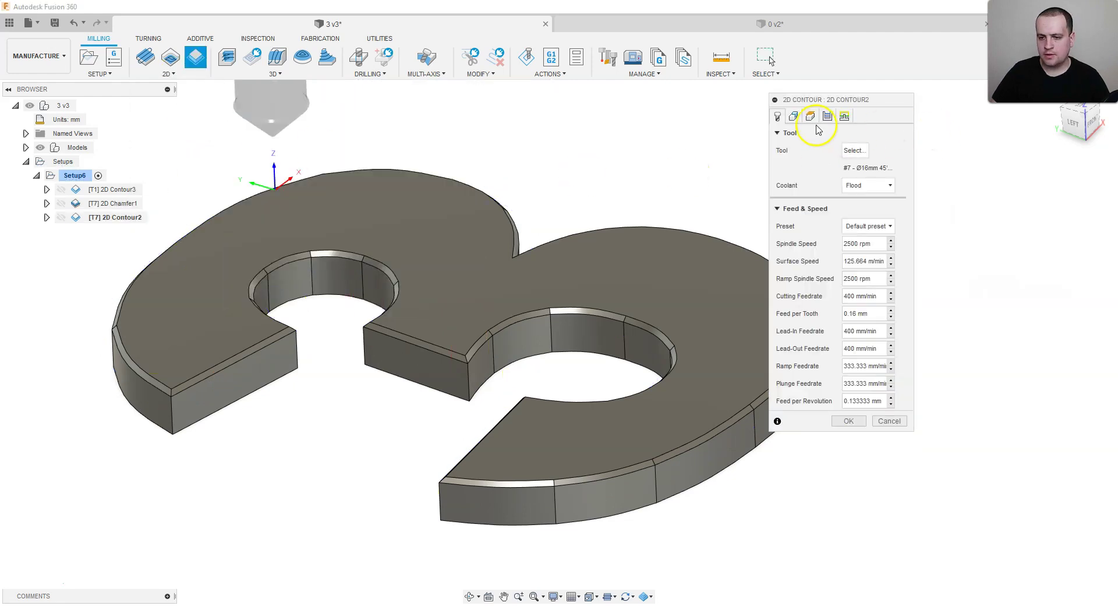
click(793, 116)
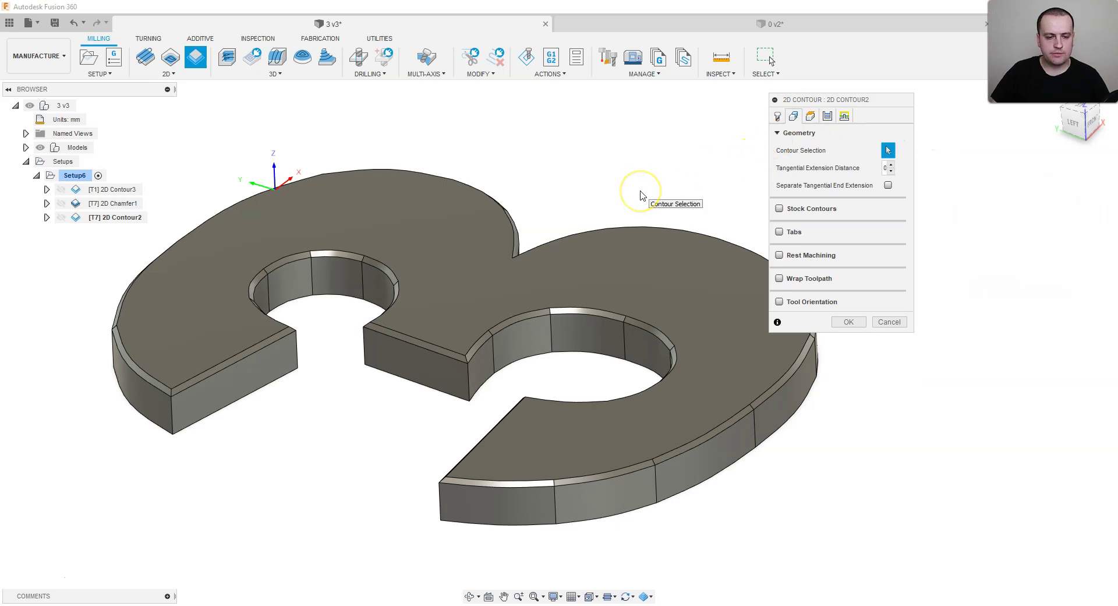
click(591, 175)
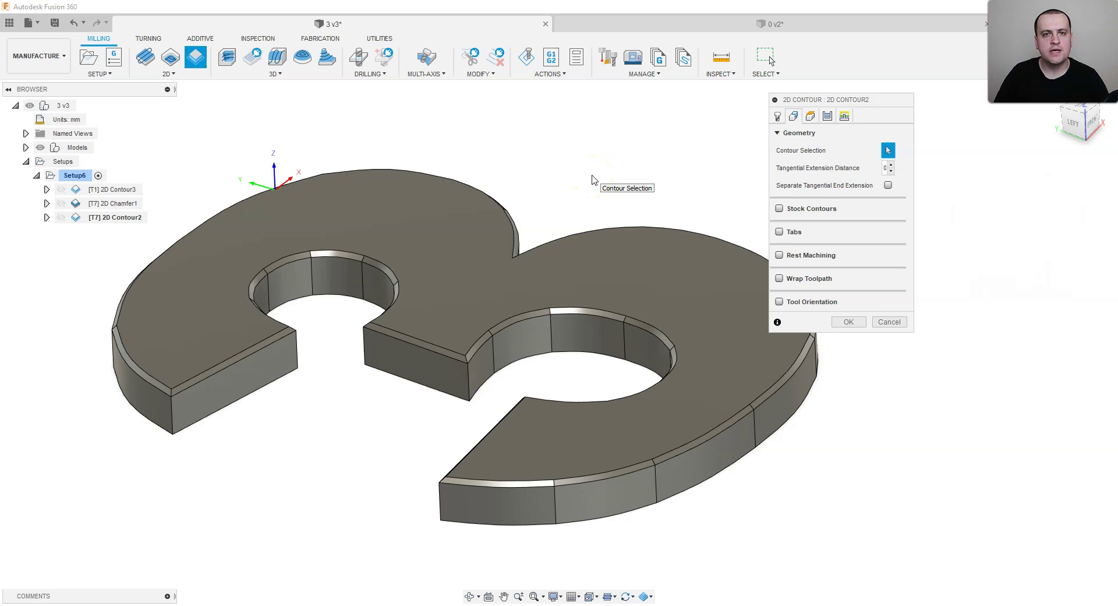
click(565, 200)
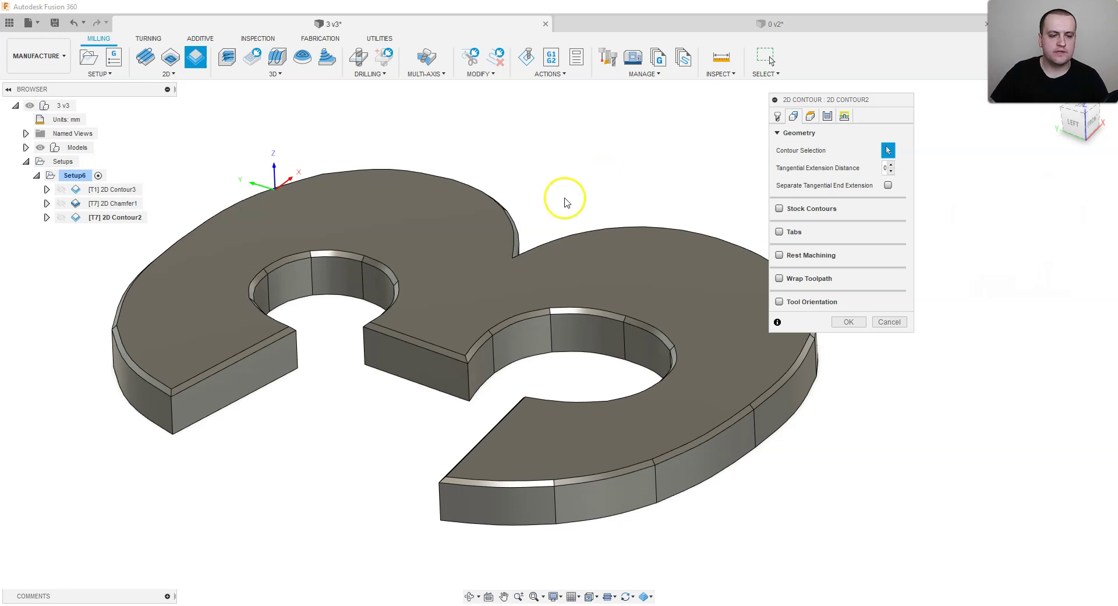
click(233, 357)
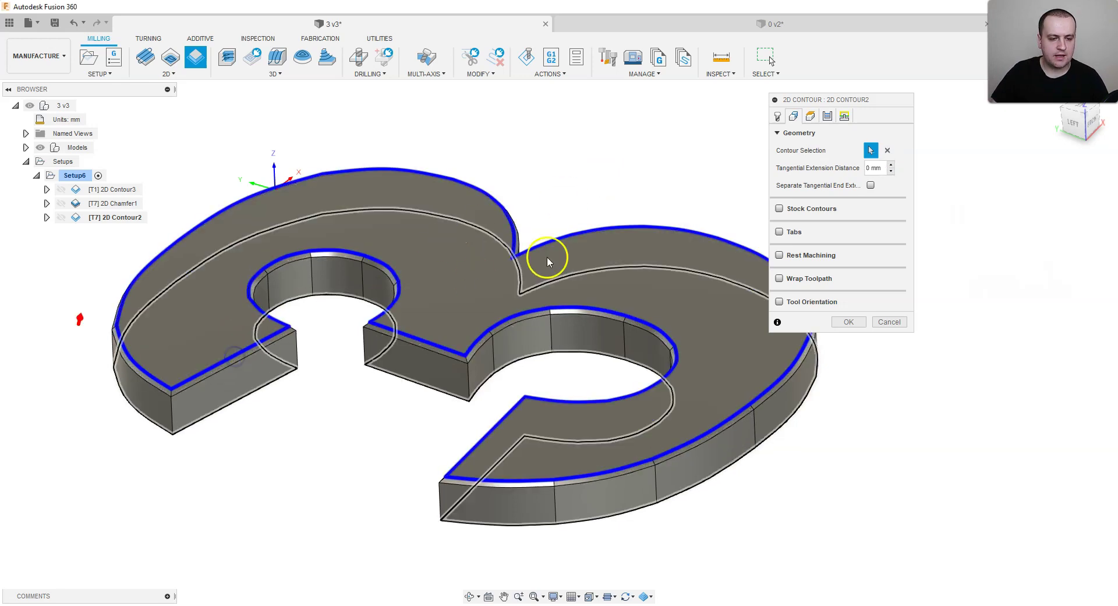
click(828, 117)
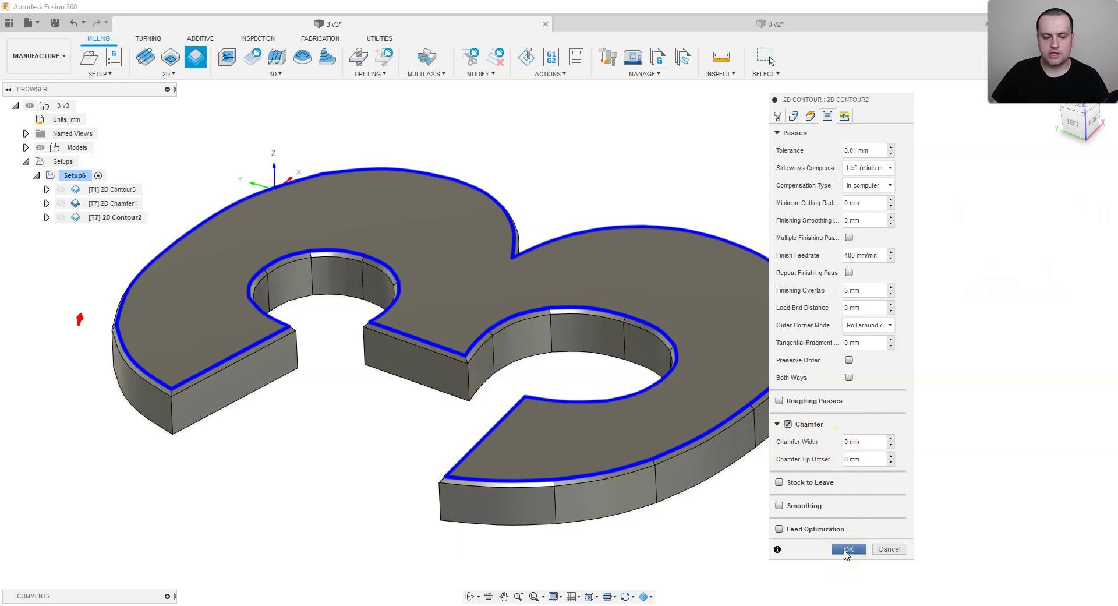
click(847, 550)
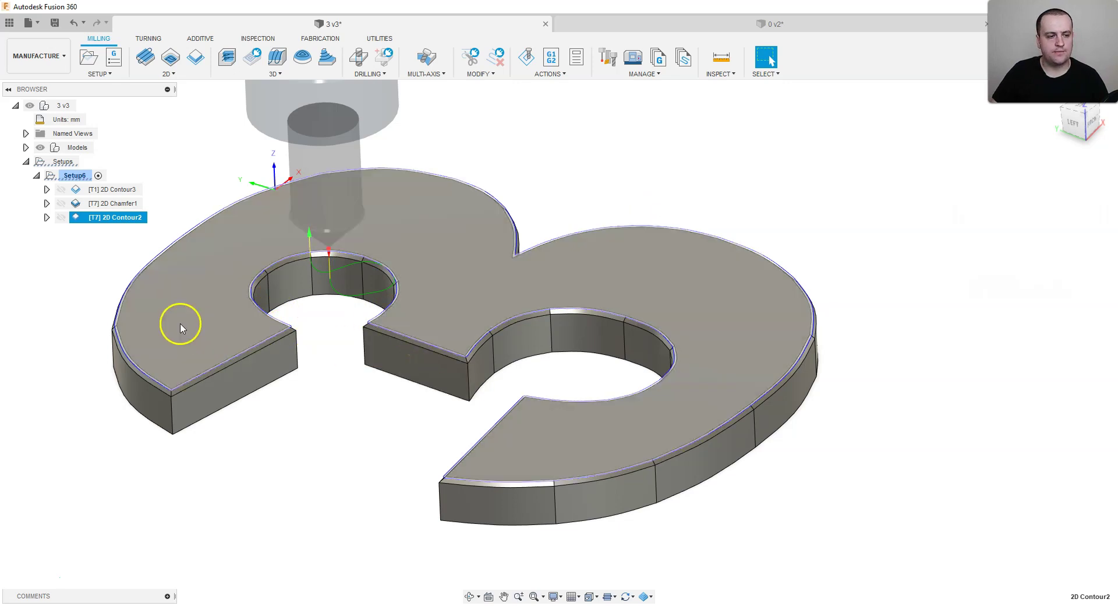
Set 2D Contour2's chamfer tip offset to 1 mm and regenerate the toolpath.
right_click(112, 217)
click(132, 226)
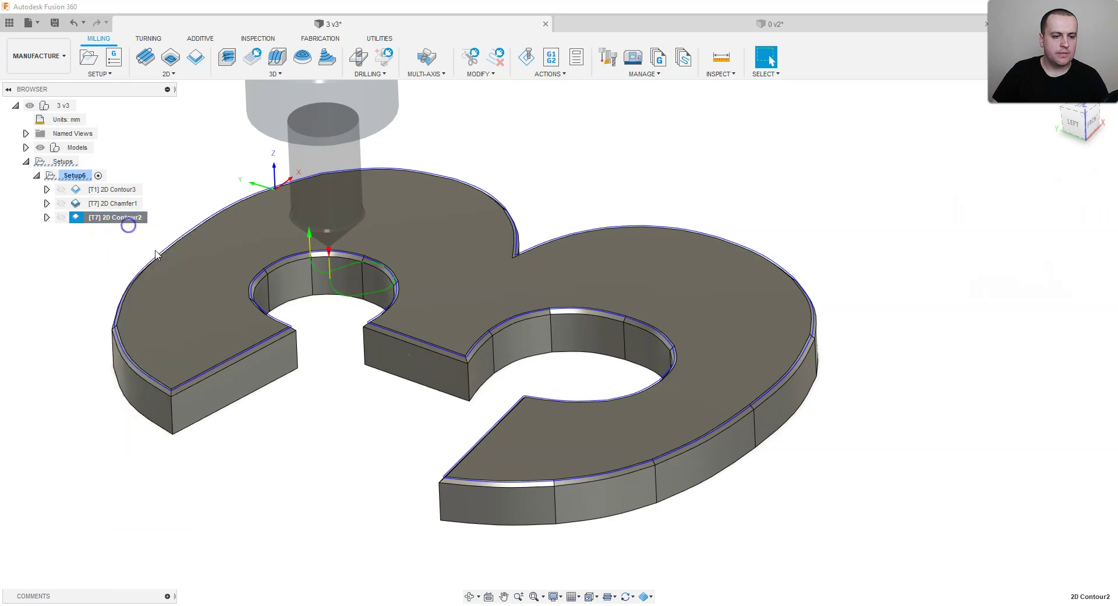
click(827, 116)
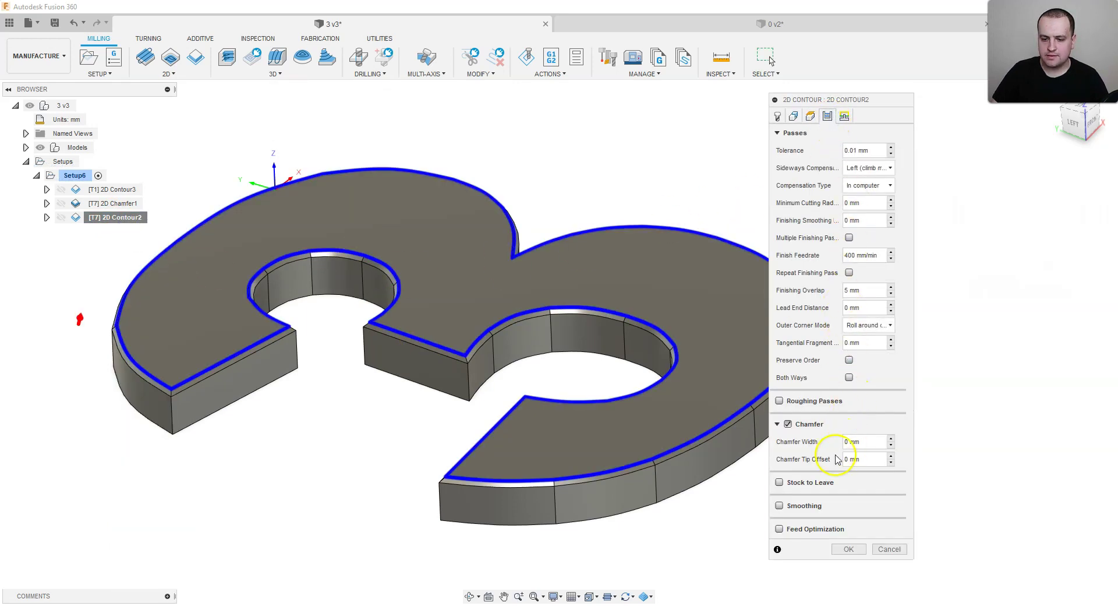
click(889, 456)
click(891, 462)
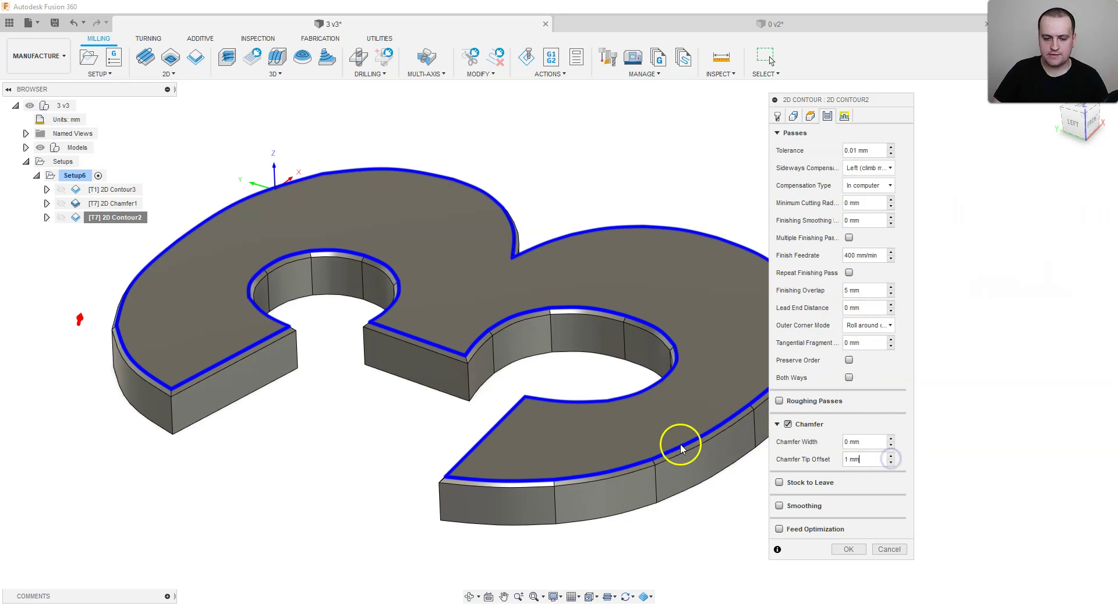
click(847, 549)
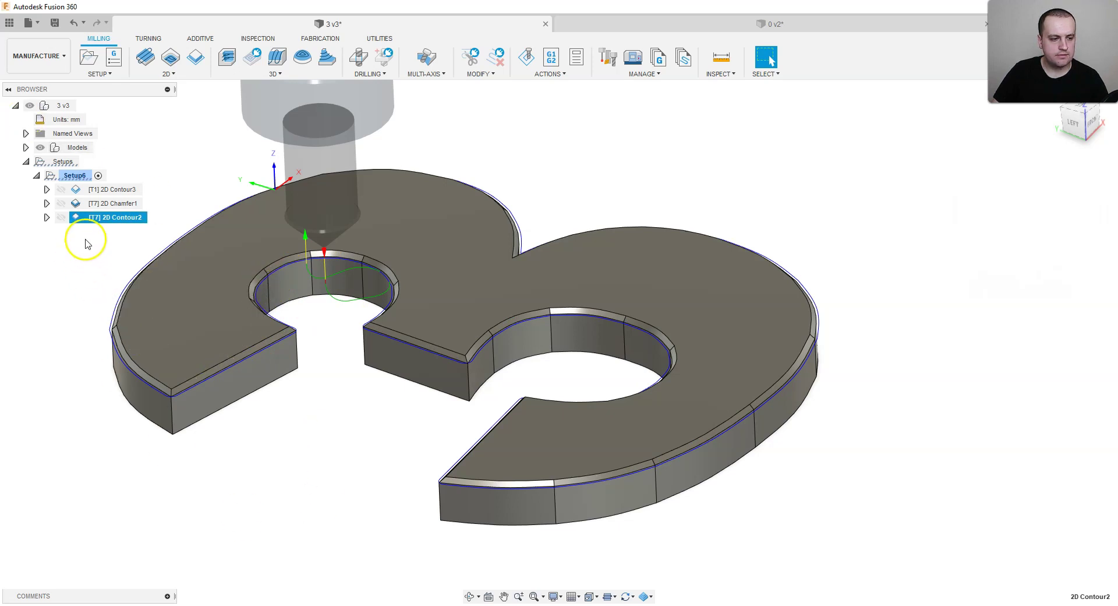
Simulate 2D Contour2, stepping the tool down and around the 3's inner hole.
right_click(102, 222)
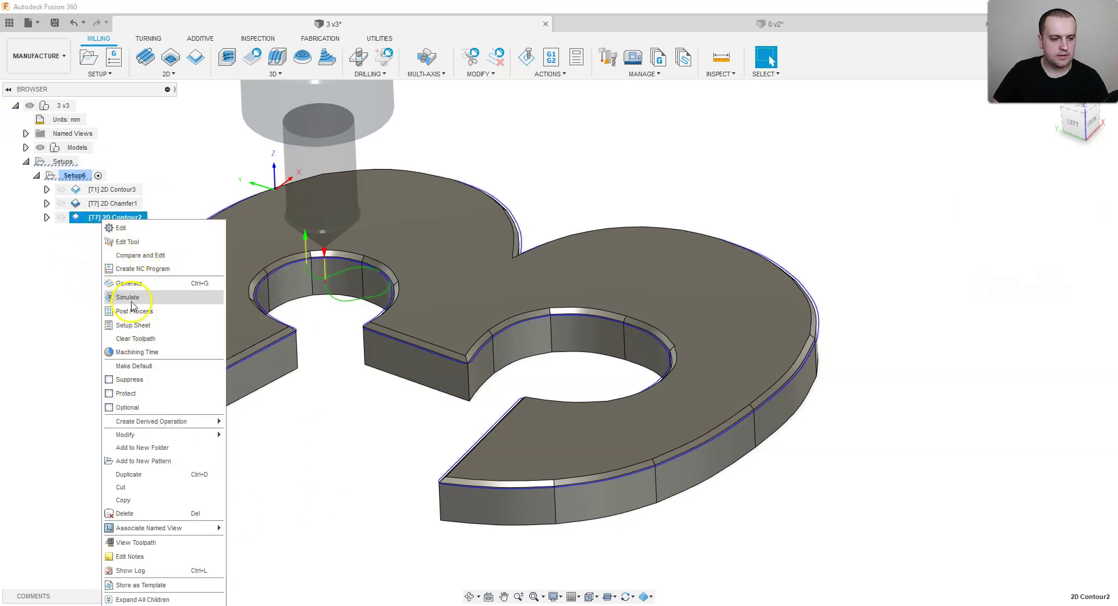
click(133, 293)
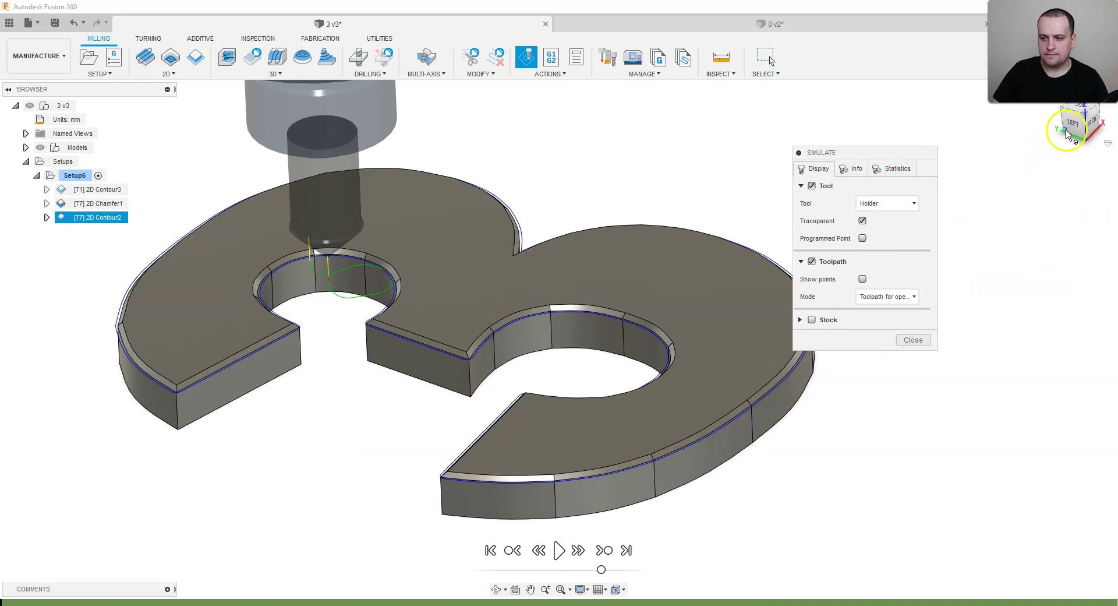
click(578, 550)
click(577, 551)
click(575, 553)
click(573, 554)
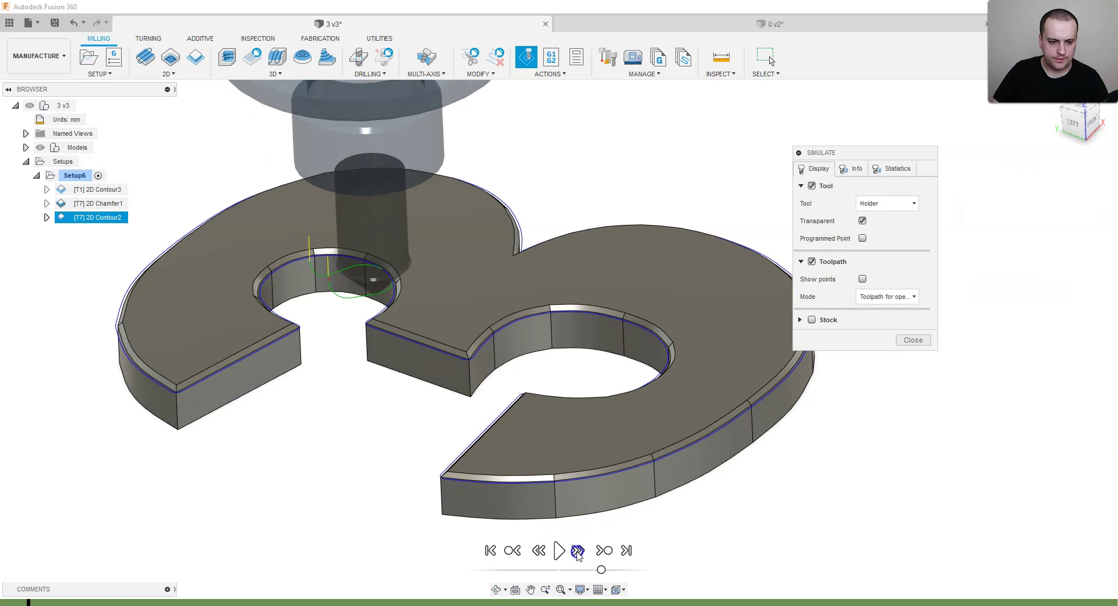
click(573, 549)
Zoom and orbit to inspect the hole and side walls, then exit the simulation.
scroll(400, 273, up, 3)
scroll(417, 332, up, 3)
shift+middle_drag(417, 332, 432, 386)
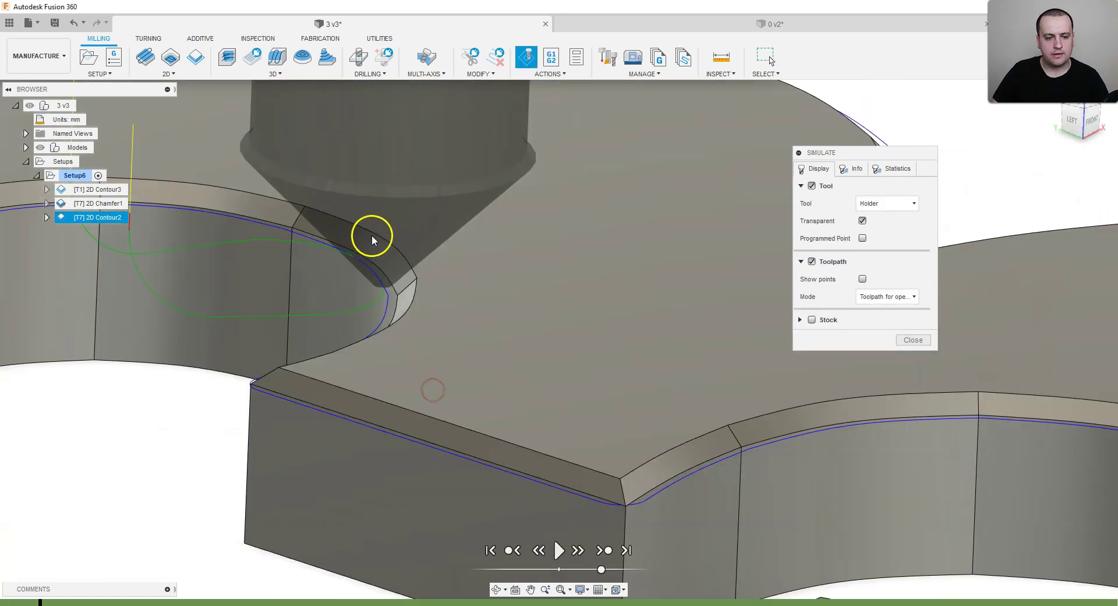
shift+middle_drag(431, 283, 710, 365)
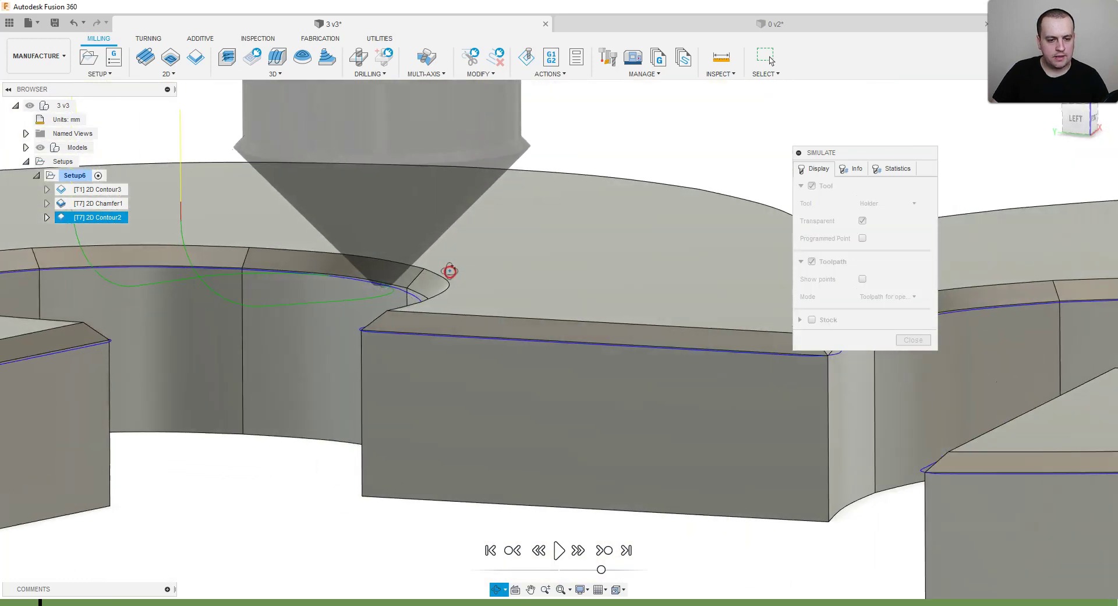
click(913, 339)
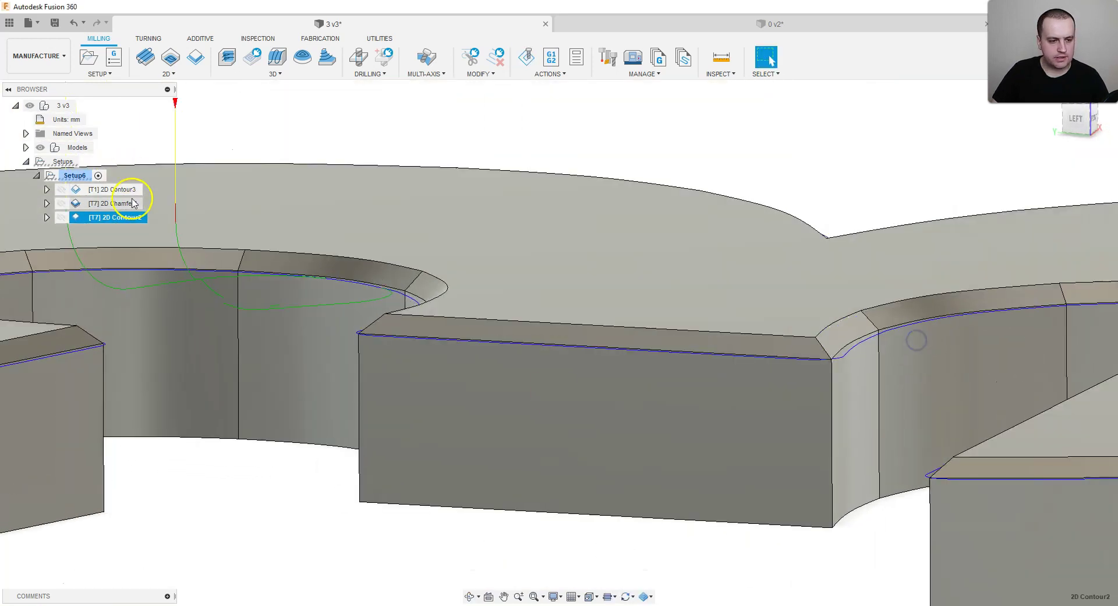
Change 2D Contour2's Passes chamfer tip offset to 2 mm and regenerate its toolpath.
right_click(111, 217)
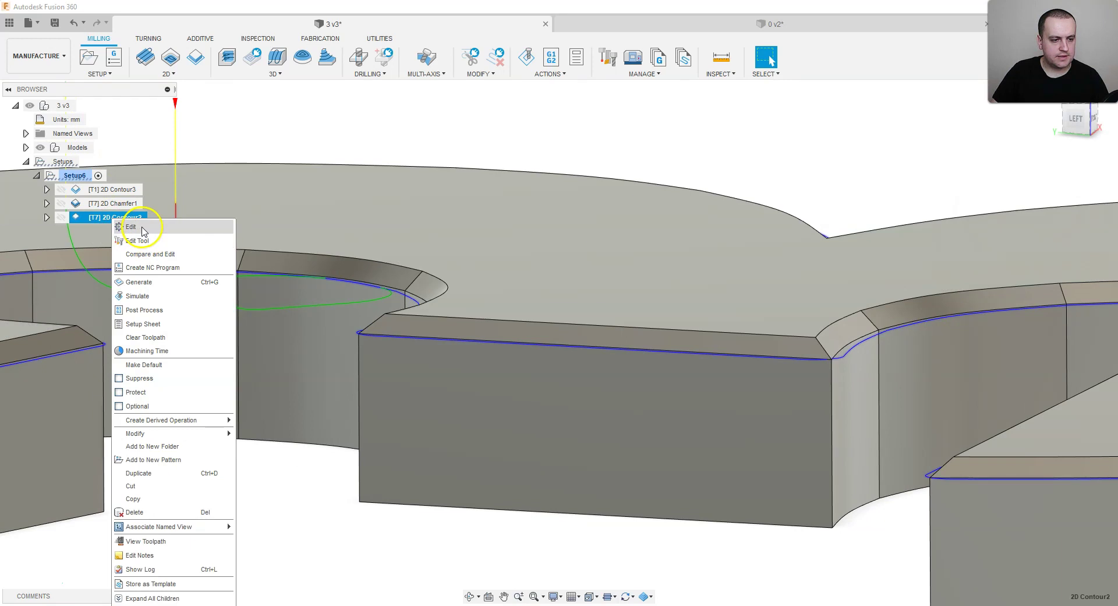
click(143, 232)
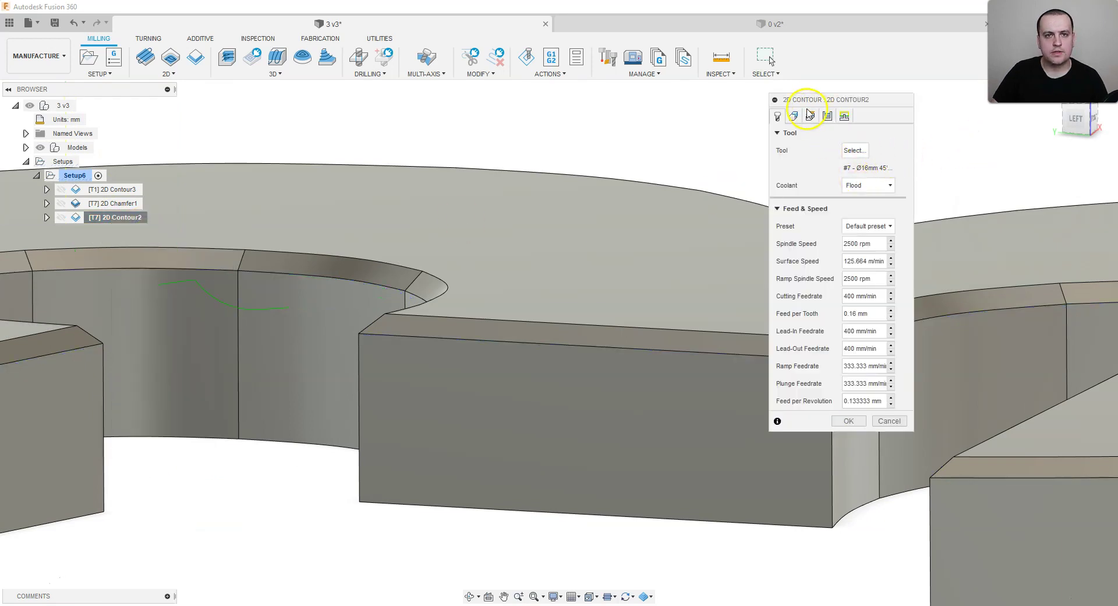
click(828, 116)
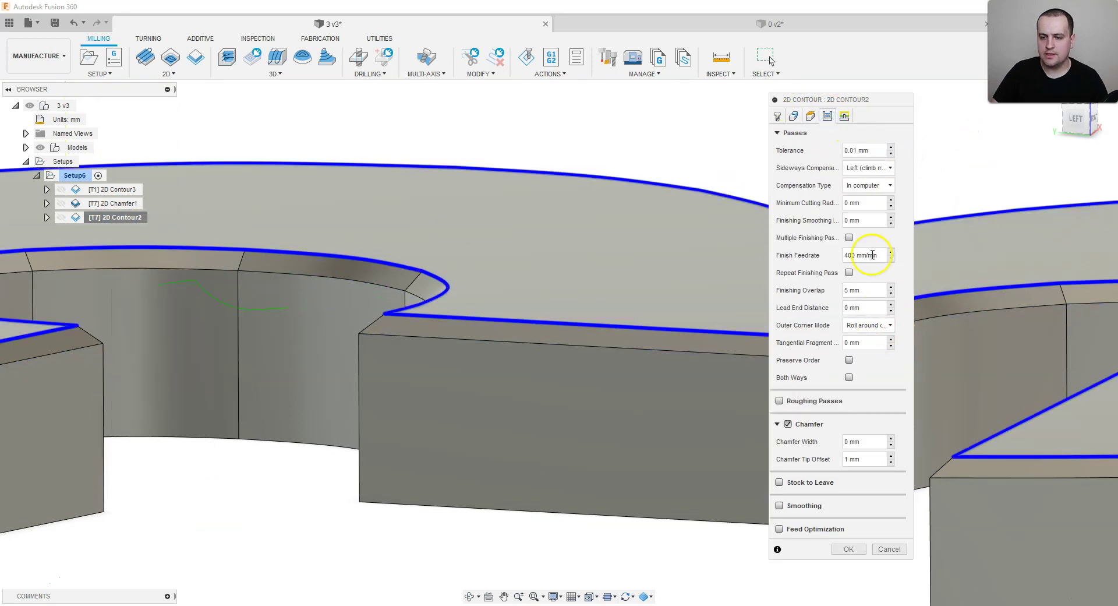
click(890, 457)
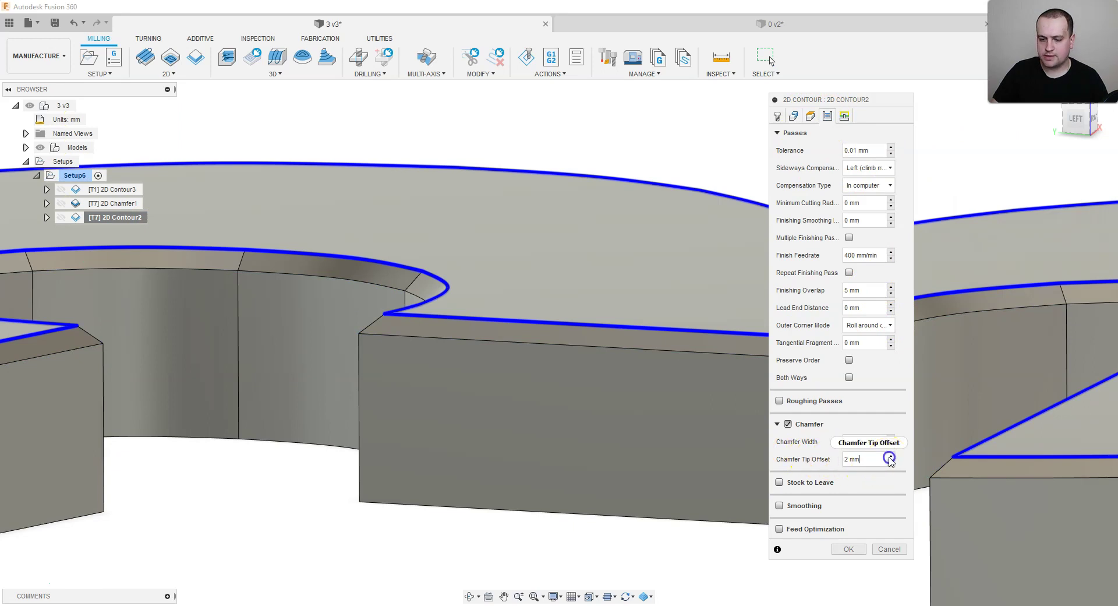
click(847, 549)
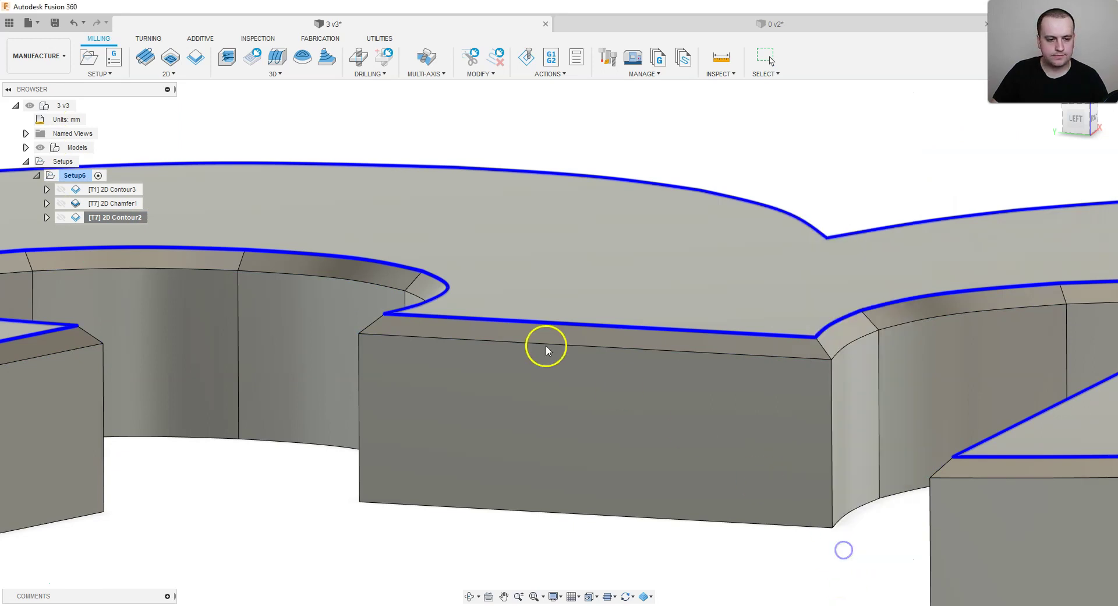
scroll(548, 337, down, 3)
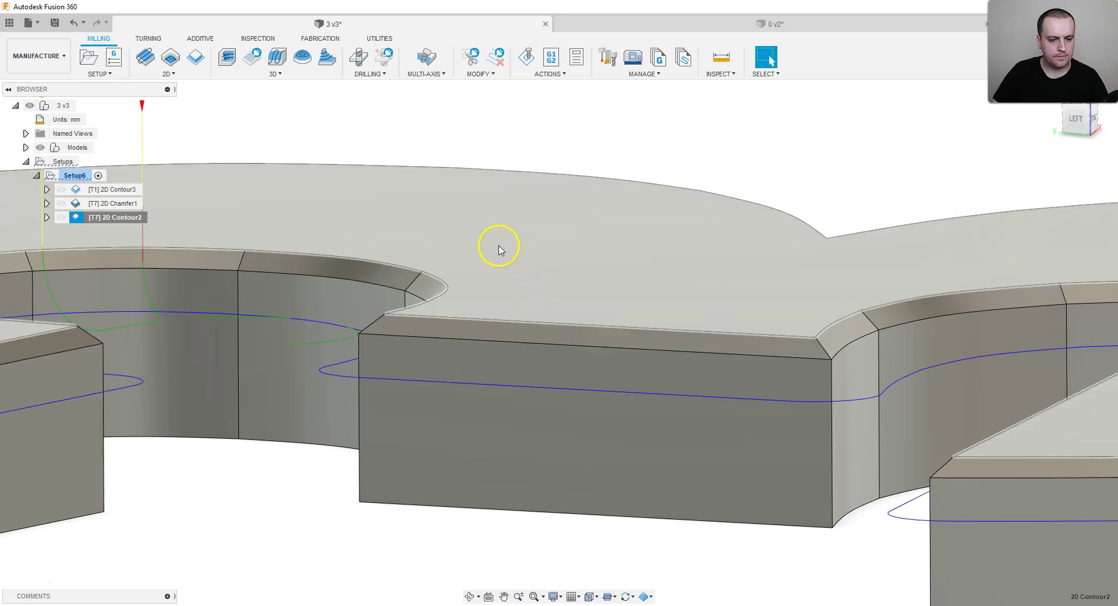
scroll(500, 244, down, 3)
scroll(291, 311, down, 2)
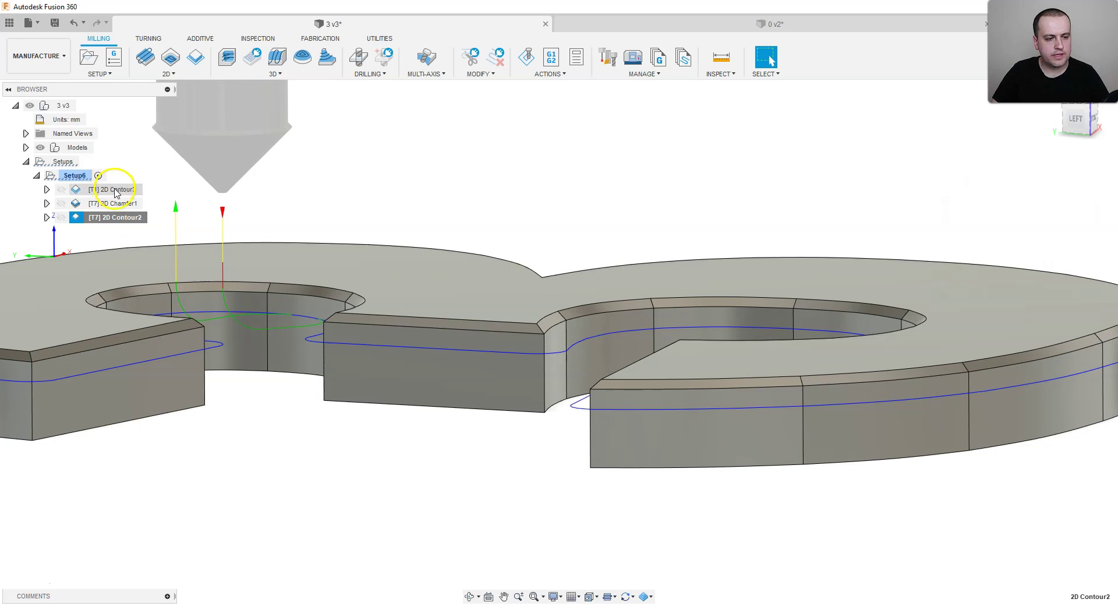
right_click(120, 221)
click(221, 300)
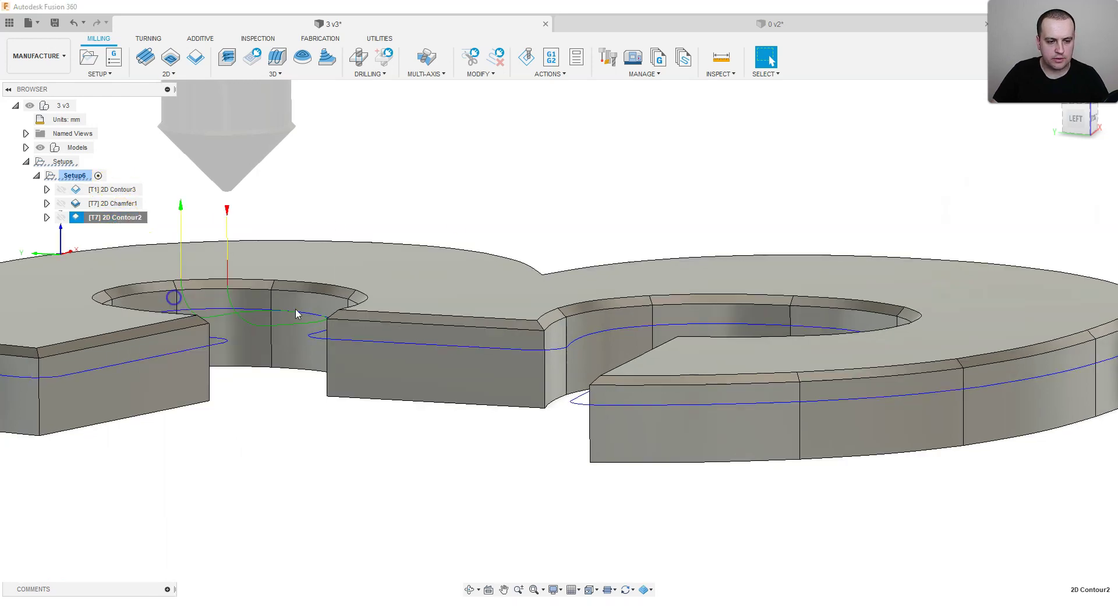
click(578, 551)
click(578, 550)
click(578, 551)
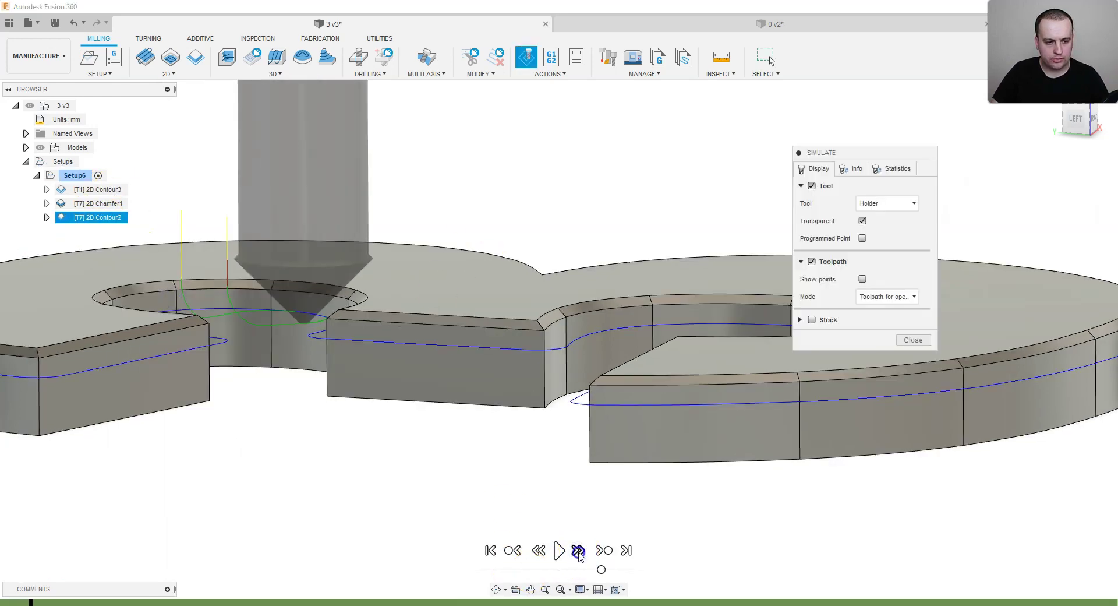
click(577, 550)
click(577, 550)
click(560, 551)
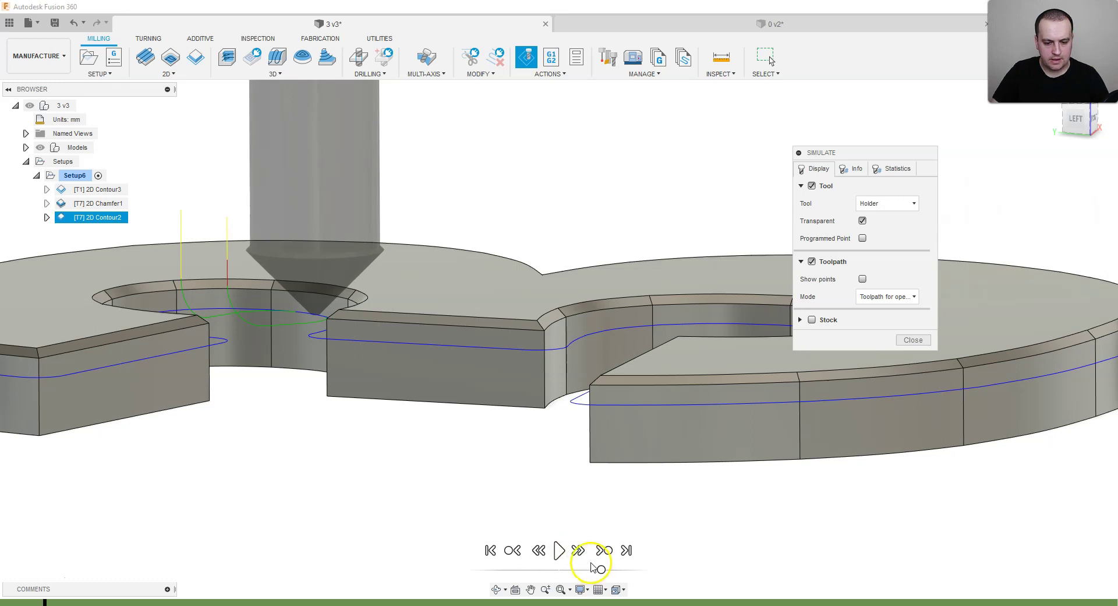
click(560, 551)
click(438, 420)
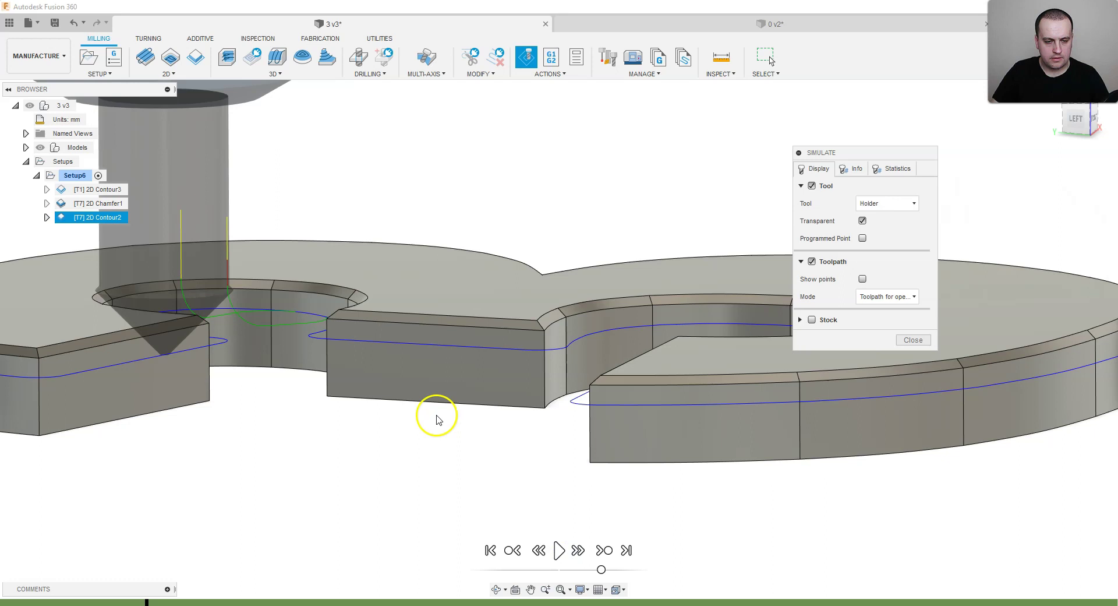
shift+middle_drag(212, 452, 224, 437)
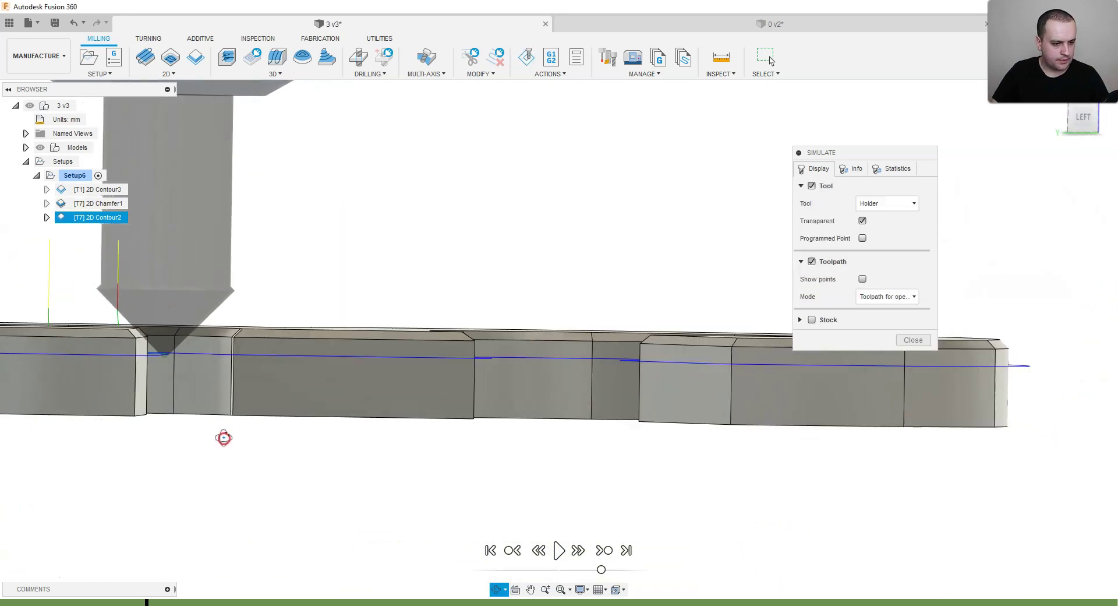
click(193, 354)
scroll(193, 353, up, 5)
shift+middle_drag(192, 353, 198, 364)
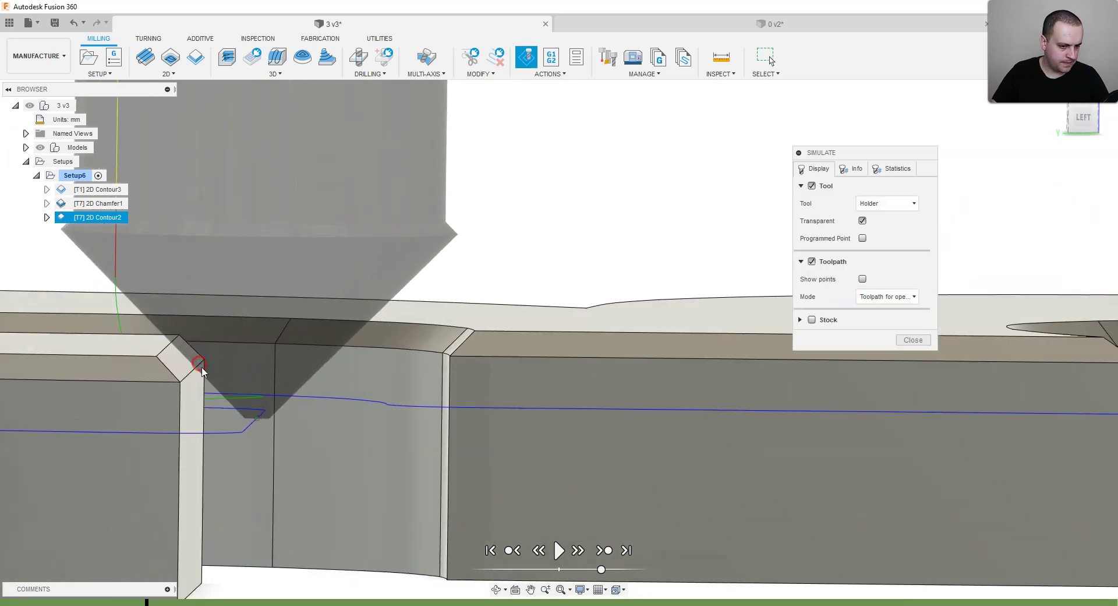
scroll(262, 407, down, 5)
click(773, 391)
click(913, 340)
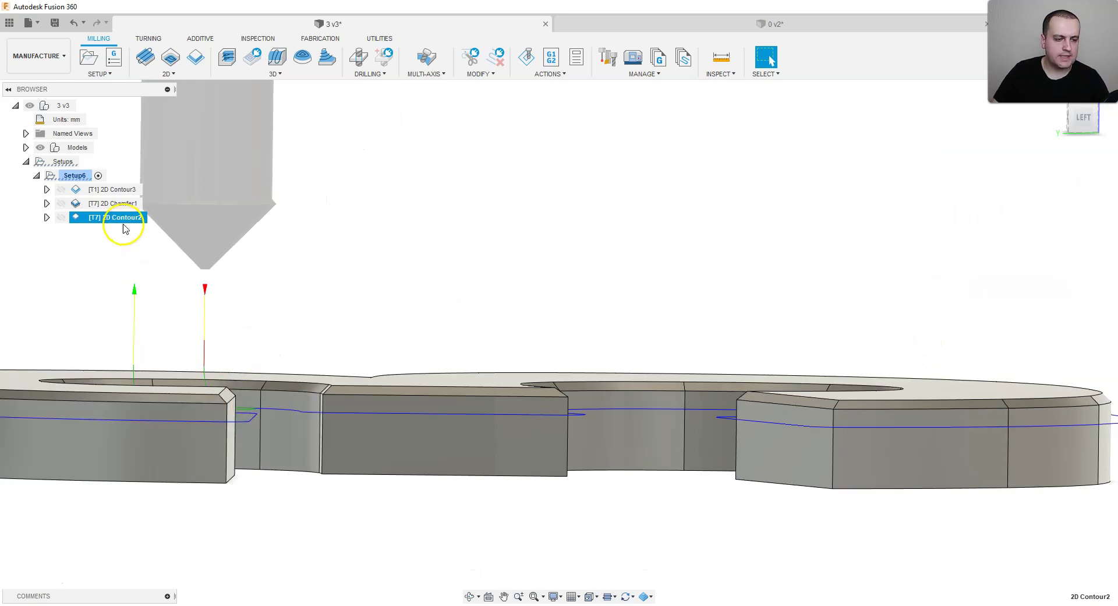
Give 2D Contour2 a 3 mm chamfer tip offset, regenerate, and launch its simulation.
right_click(123, 225)
click(145, 230)
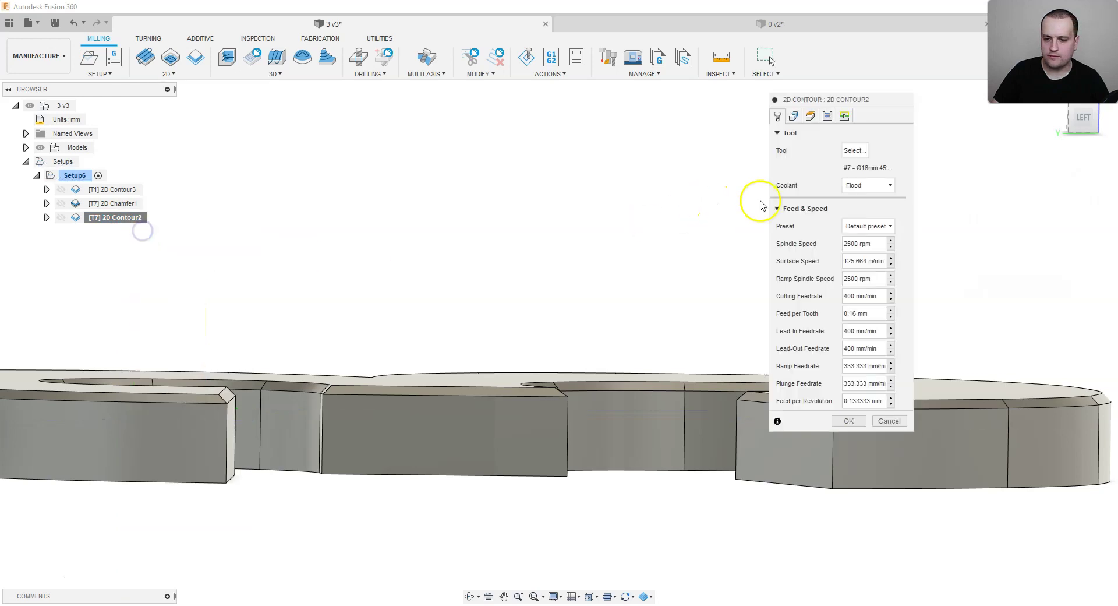
click(830, 117)
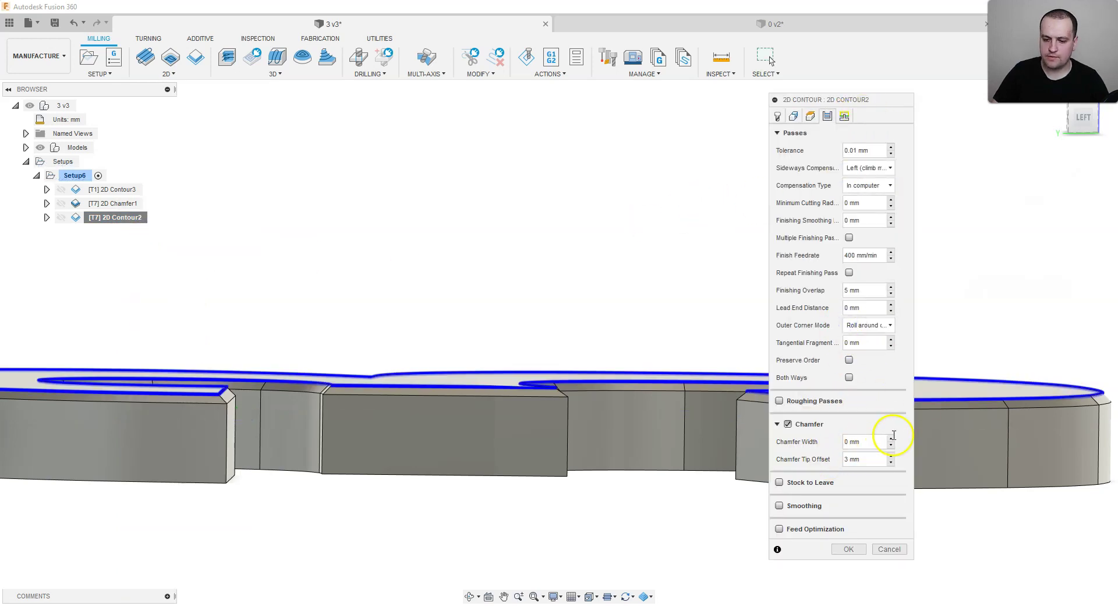
click(843, 445)
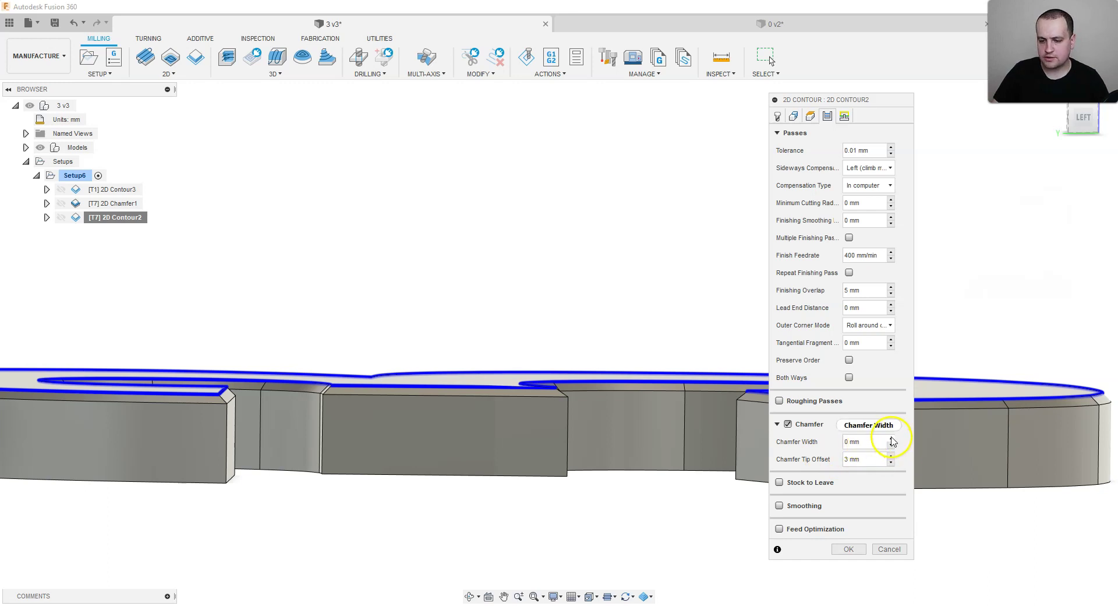
click(848, 550)
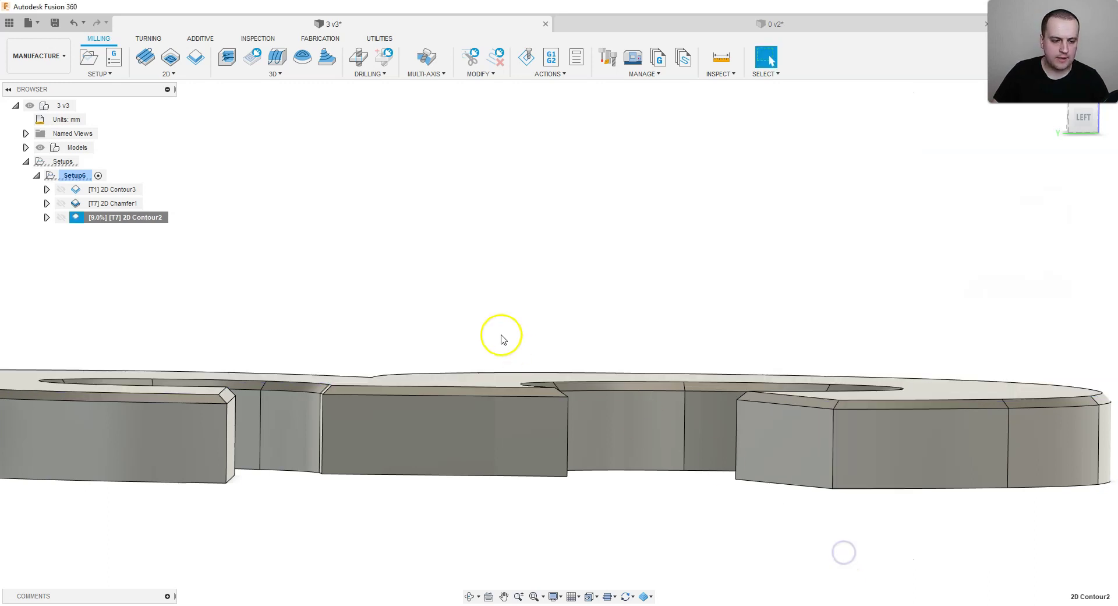
right_click(113, 218)
click(149, 297)
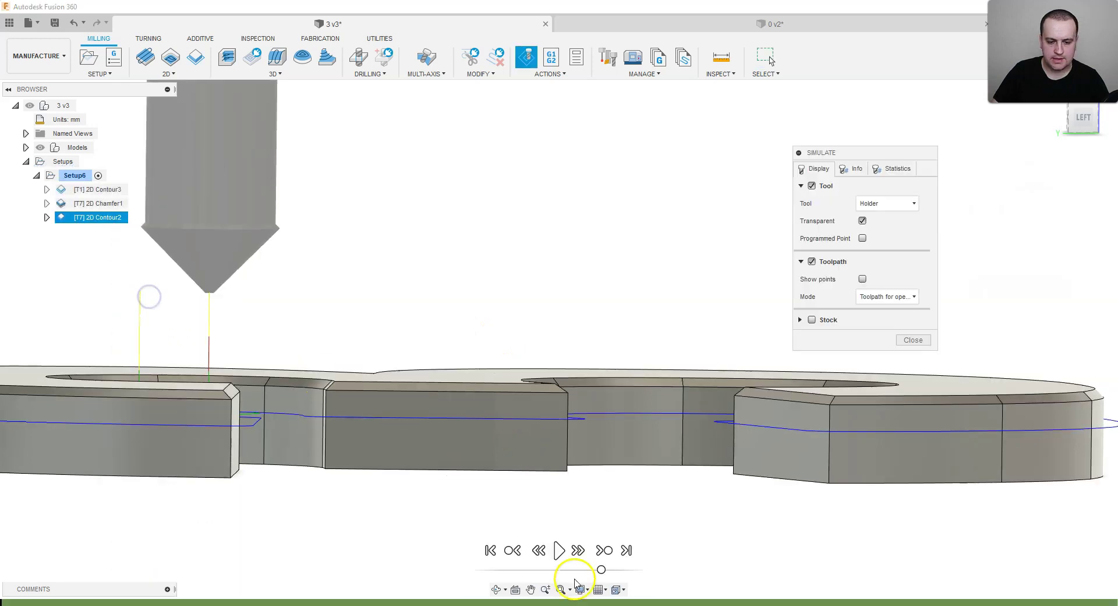
Play and pause the chamfer pass, zoom in on the chamfered corner, then exit Simulate.
click(559, 551)
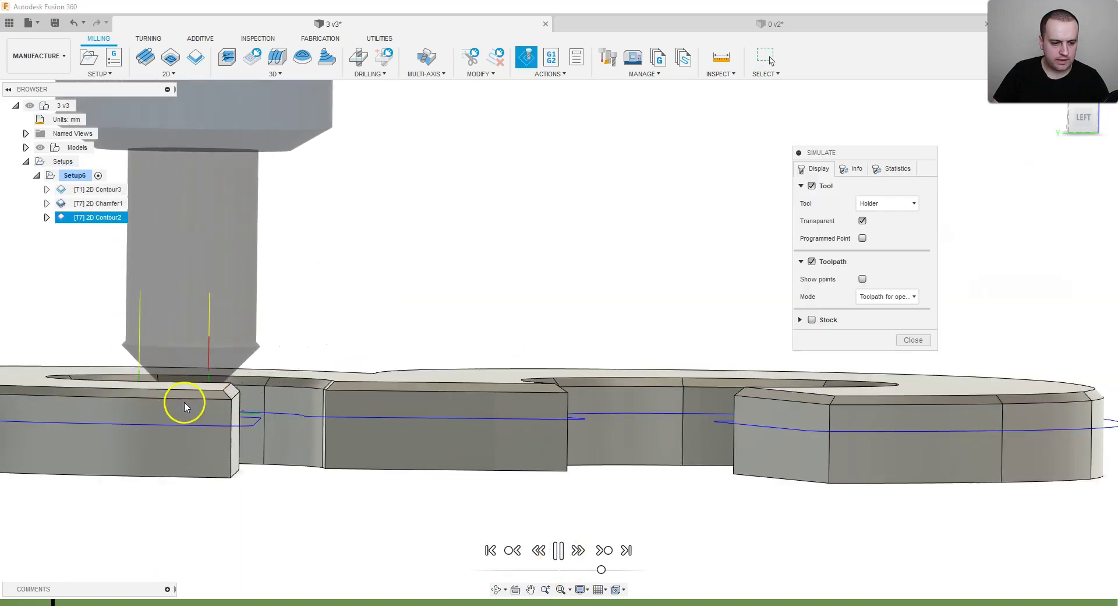
click(558, 551)
scroll(211, 392, up, 2)
scroll(242, 391, up, 2)
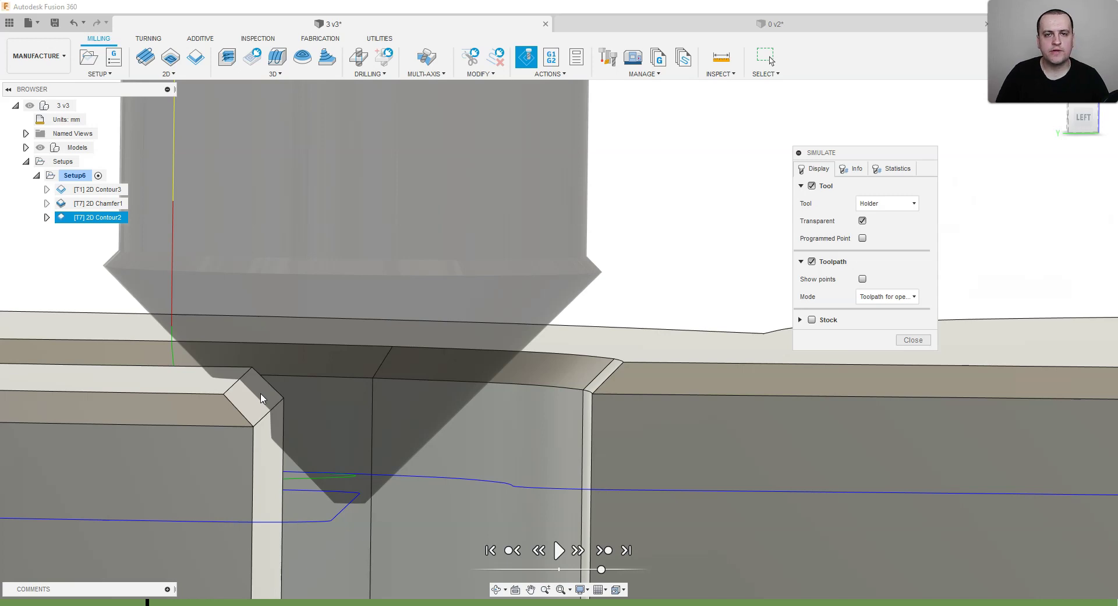
key(Escape)
click(185, 220)
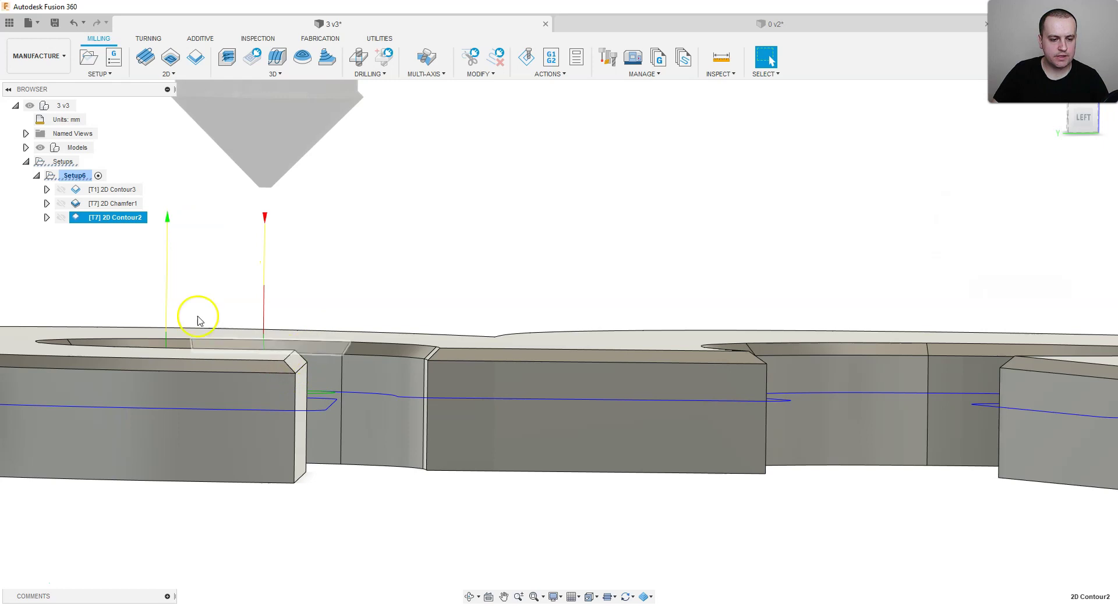
Reselect 2D Contour2's contour chain at the chamfered corner of the 3.
click(100, 218)
right_click(100, 218)
click(107, 227)
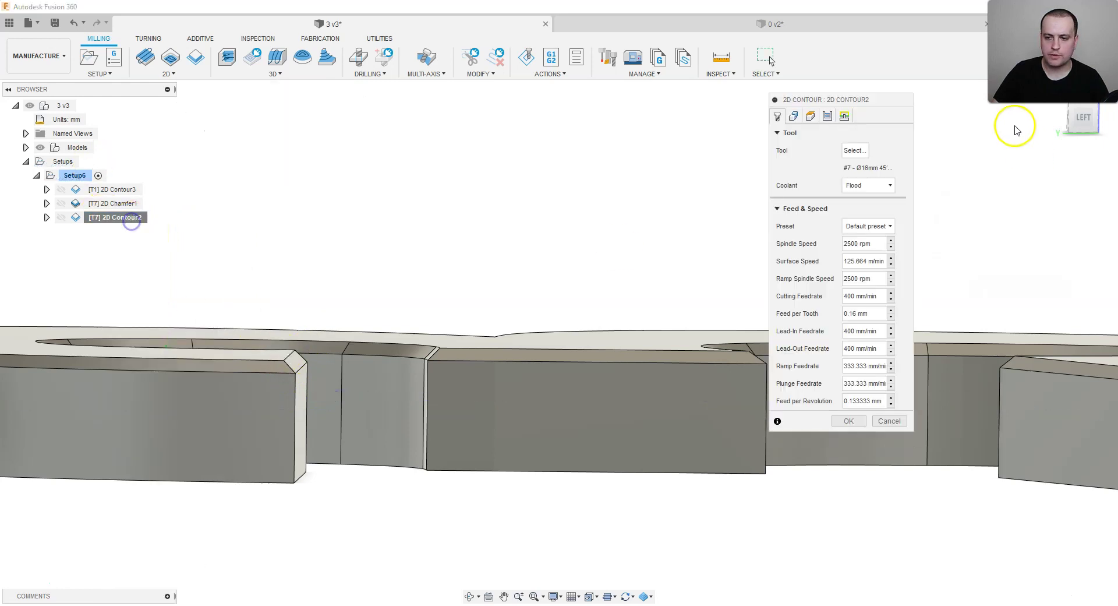
click(794, 117)
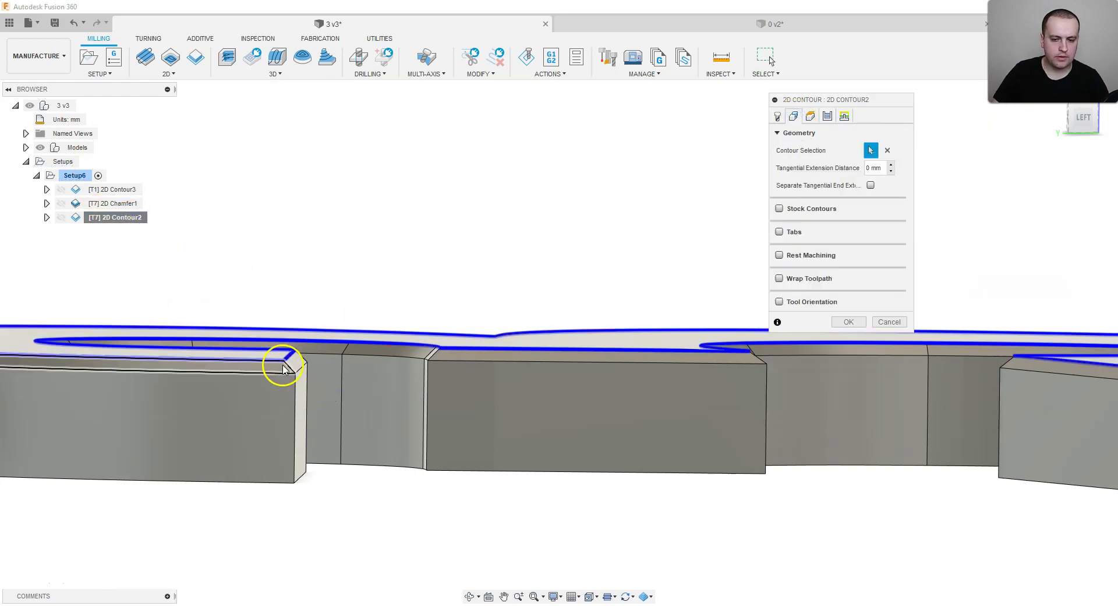
click(886, 145)
click(299, 366)
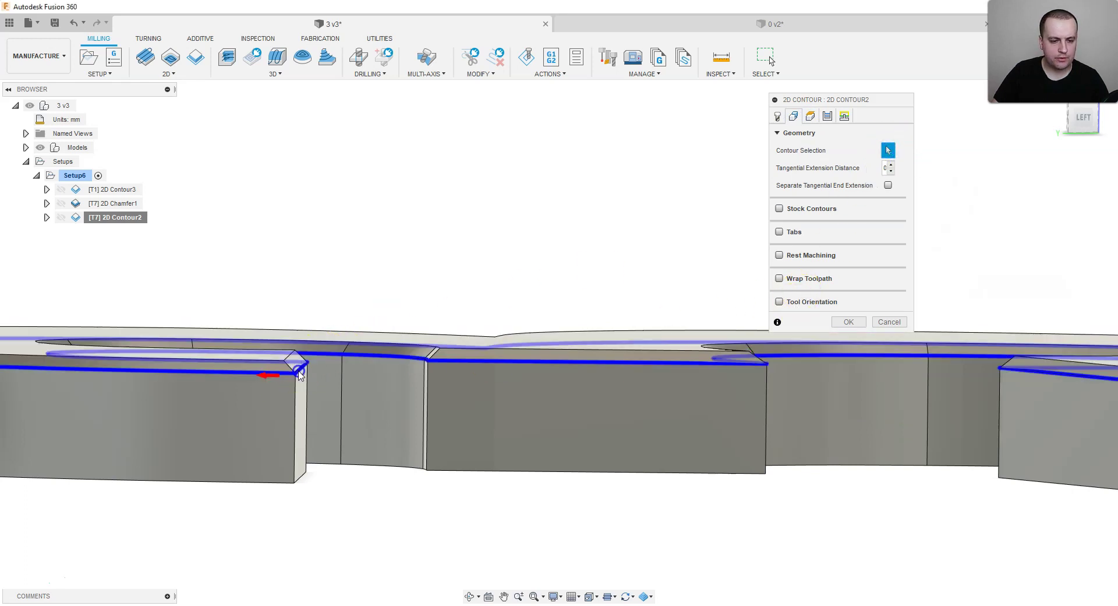
click(848, 321)
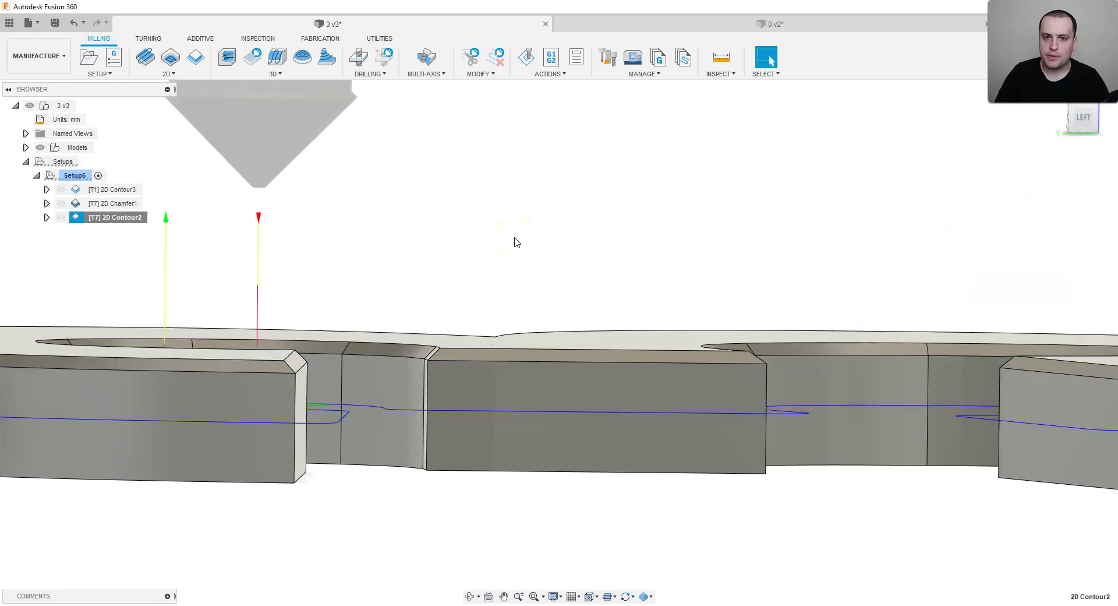
Set 2D Contour2's chamfer width and tip offset to 0 mm and regenerate the toolpath.
right_click(139, 221)
click(157, 229)
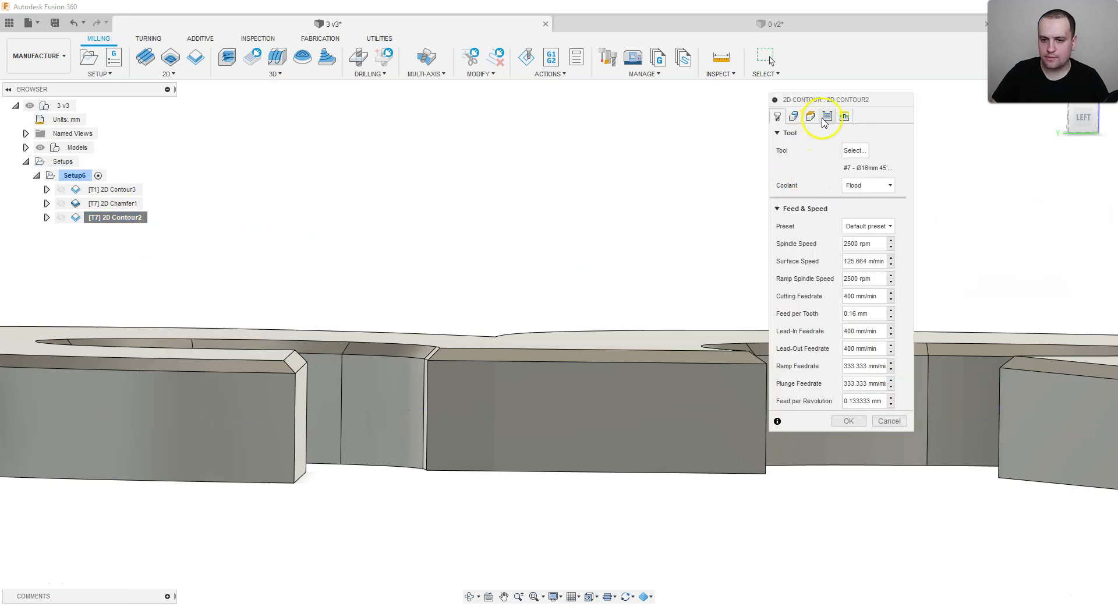
click(827, 116)
click(891, 446)
click(891, 464)
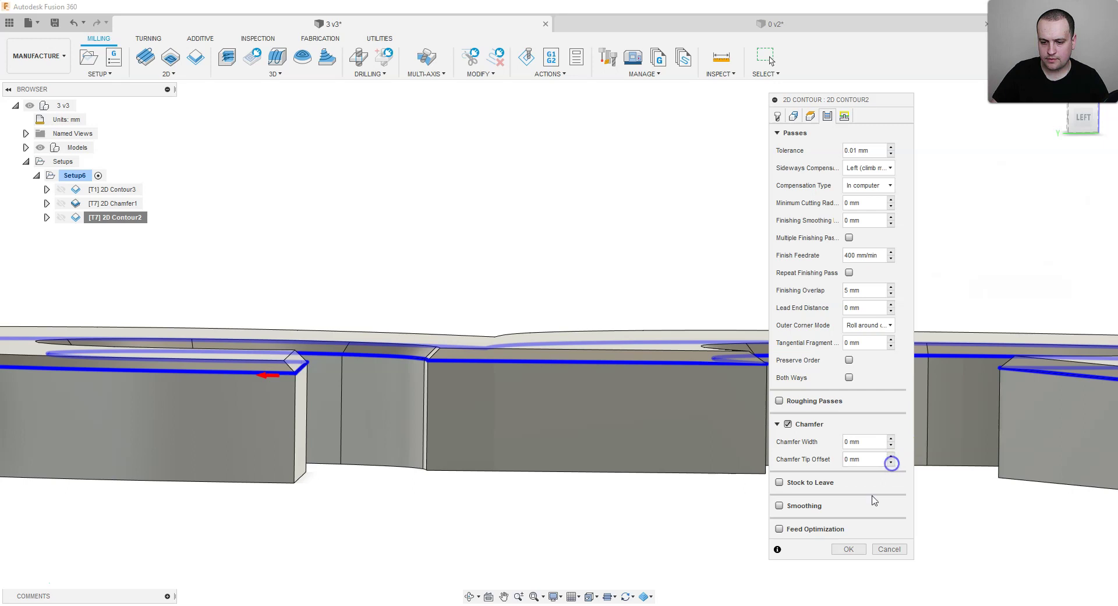
click(848, 549)
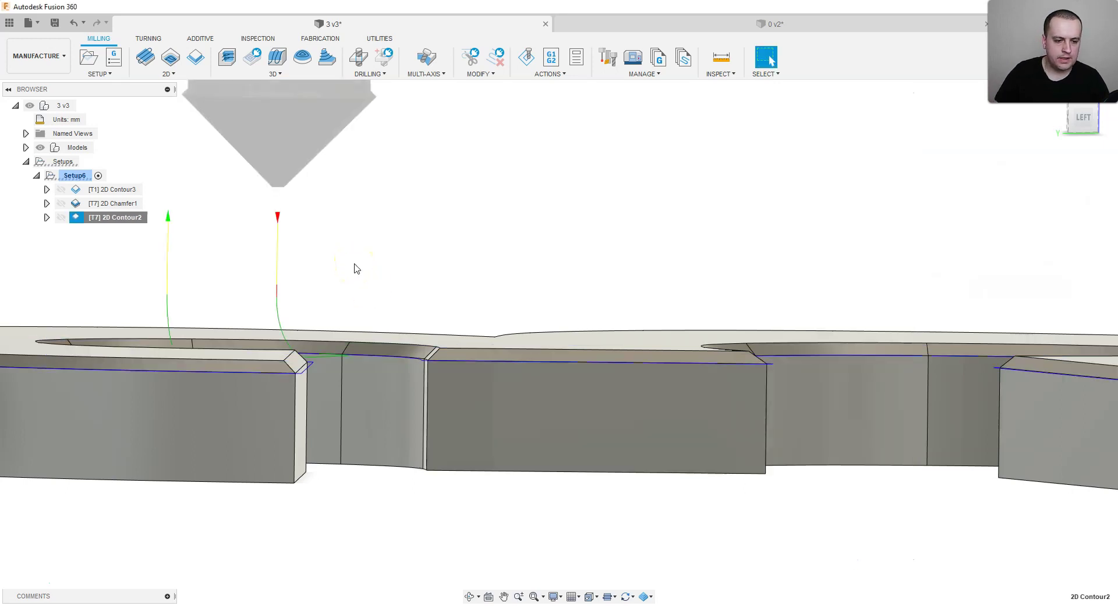
click(308, 355)
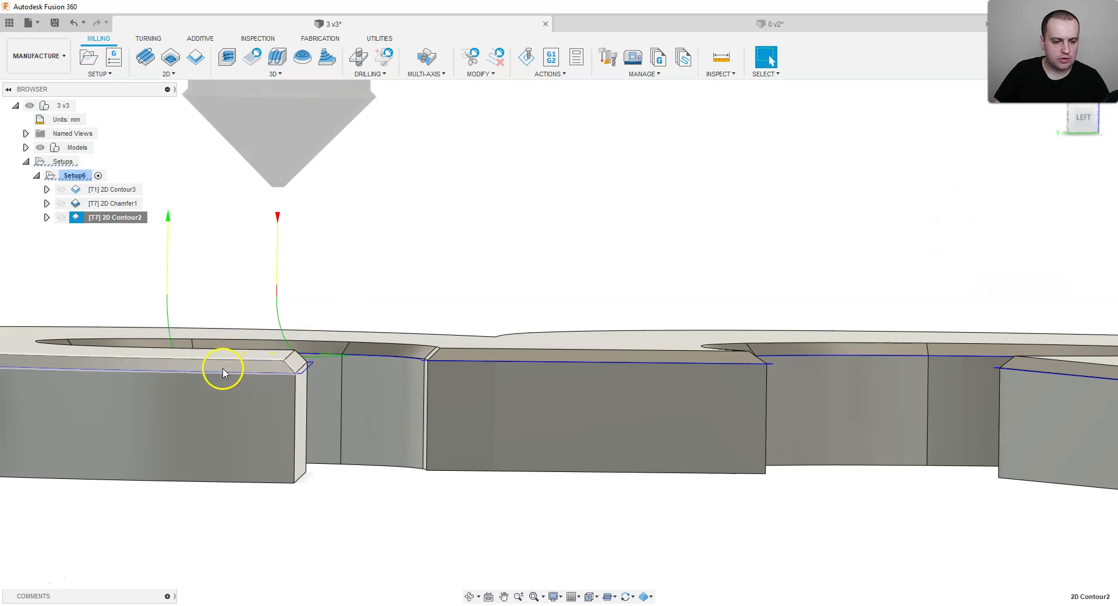
right_click(117, 217)
Simulate 2D Contour2, pausing at the chamfered corner to orbit and inspect the cut, then close.
click(147, 299)
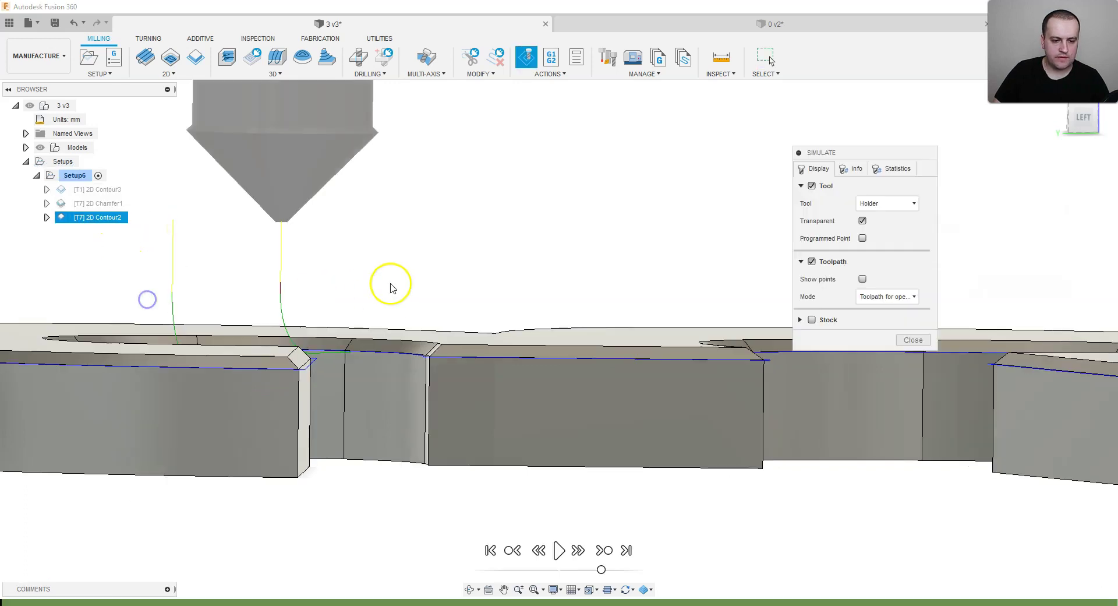
click(562, 554)
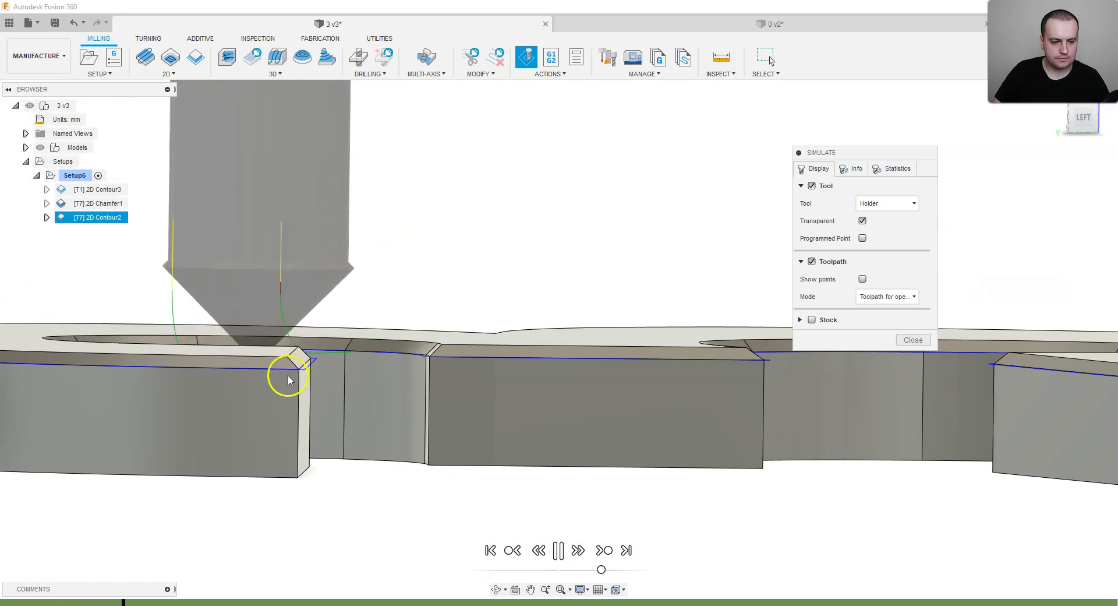
click(560, 550)
shift+middle_drag(425, 428, 388, 432)
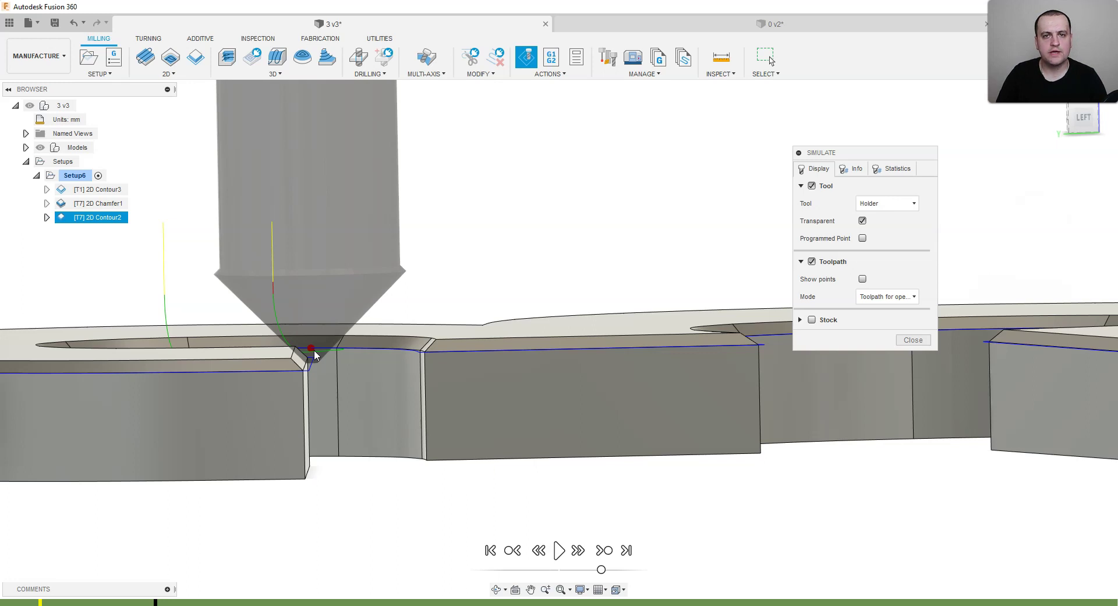
click(296, 356)
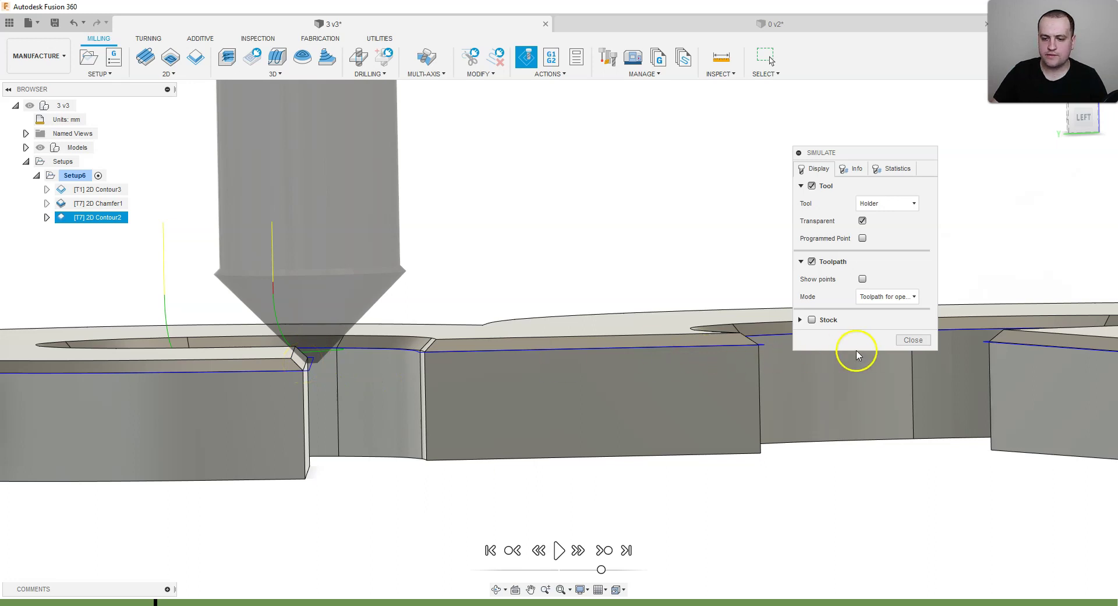
click(913, 340)
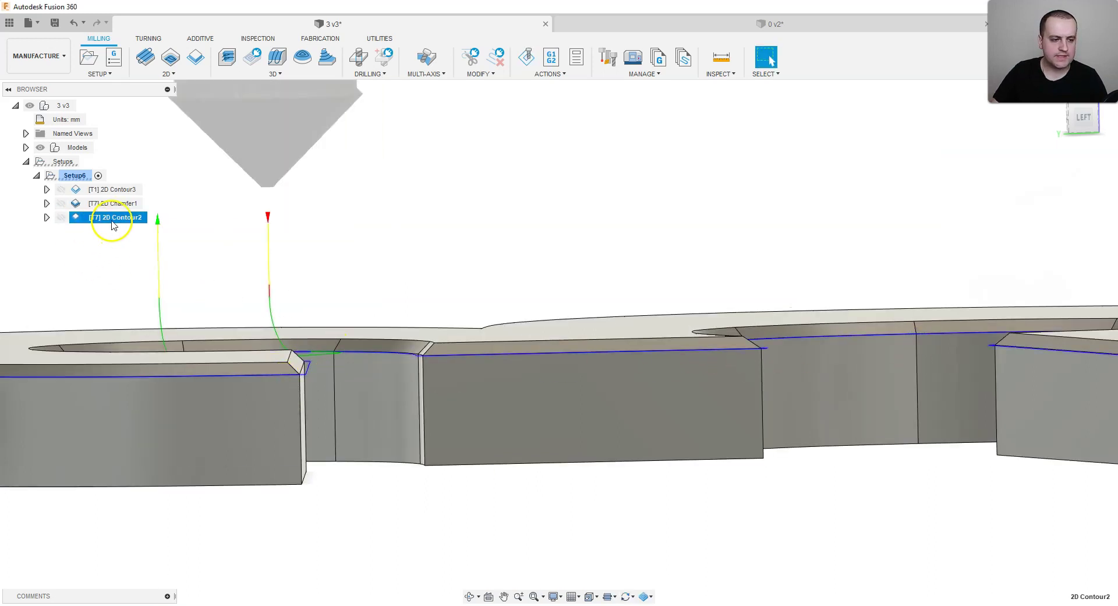
right_click(113, 226)
Change 2D Contour2's Passes chamfer tip offset to 1 mm and regenerate the toolpath.
click(136, 228)
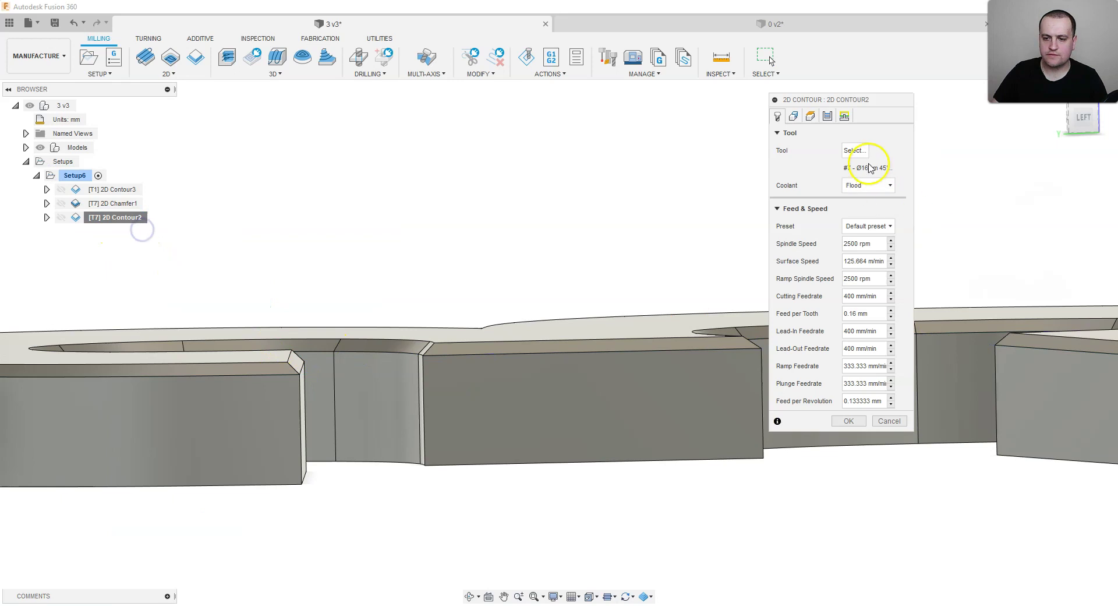
click(827, 116)
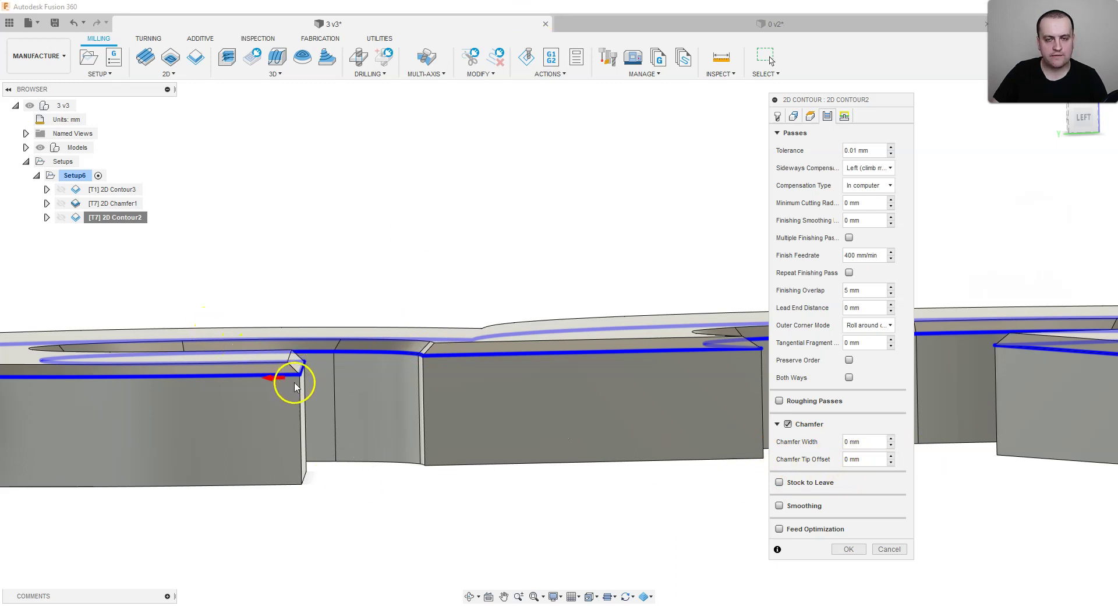
click(891, 456)
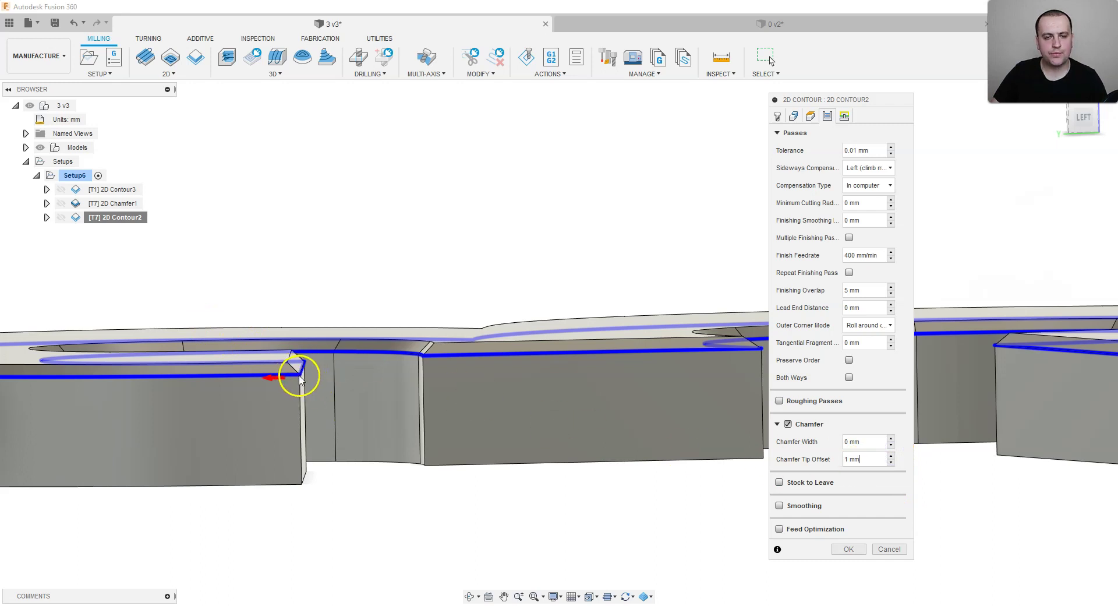
click(854, 550)
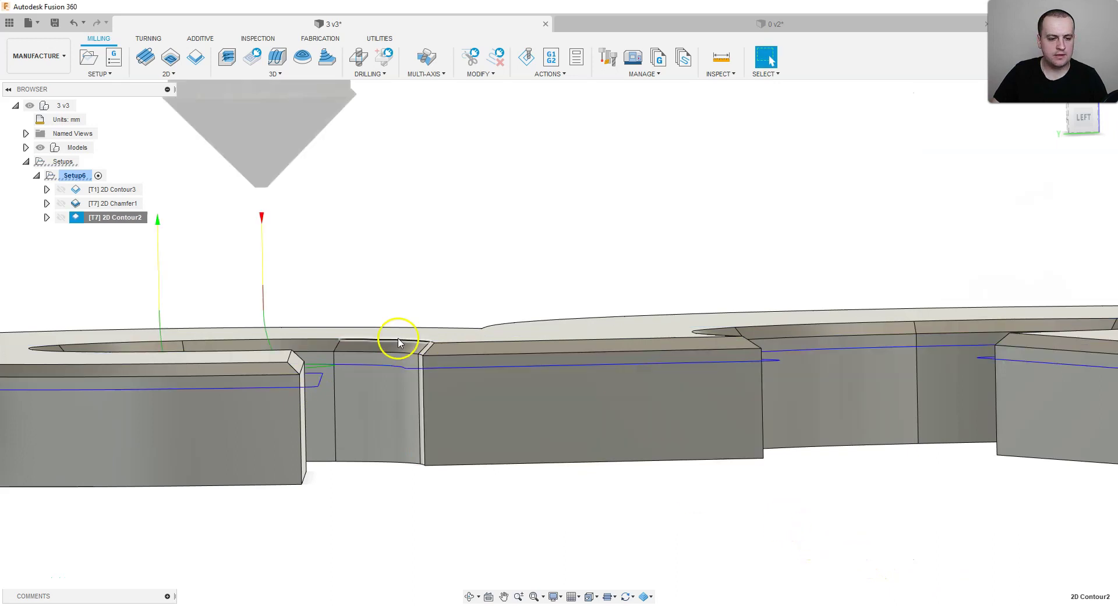
right_click(117, 217)
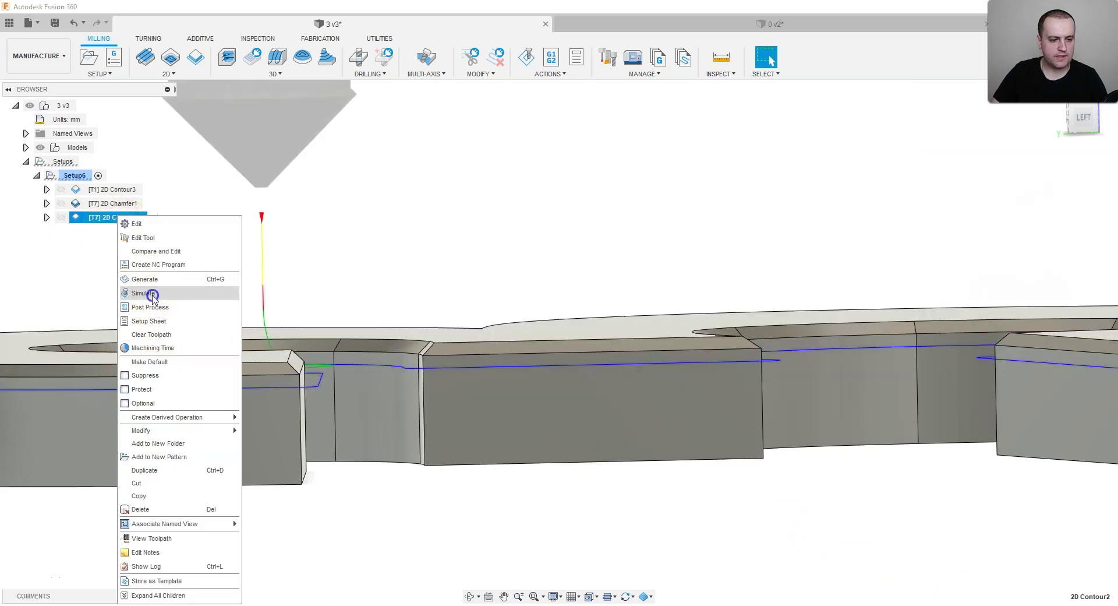
Run the 1 mm-offset 2D Contour2 simulation, pause and orbit around the chamfer, then close.
click(153, 293)
click(558, 550)
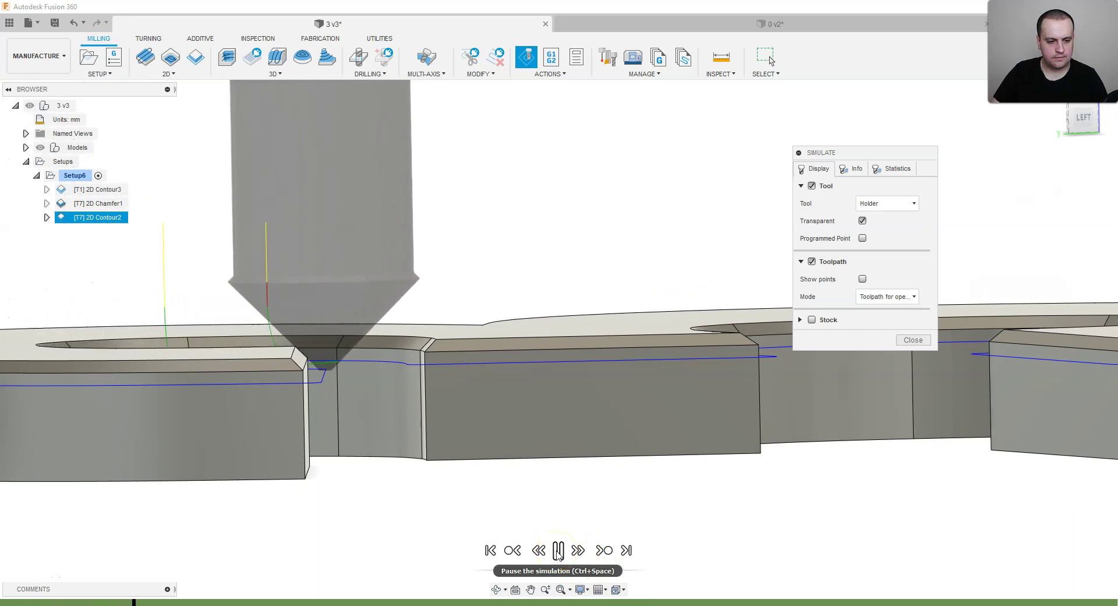
click(558, 551)
mouse_move(374, 424)
shift+middle_down()
mouse_move(363, 421)
mouse_move(361, 435)
shift+middle_up()
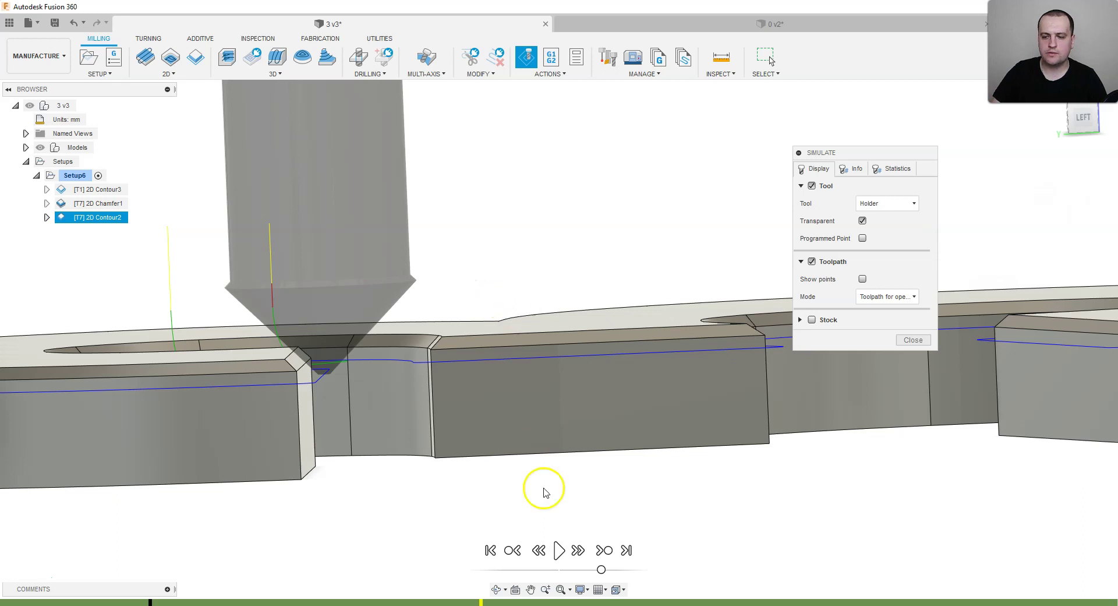
click(913, 340)
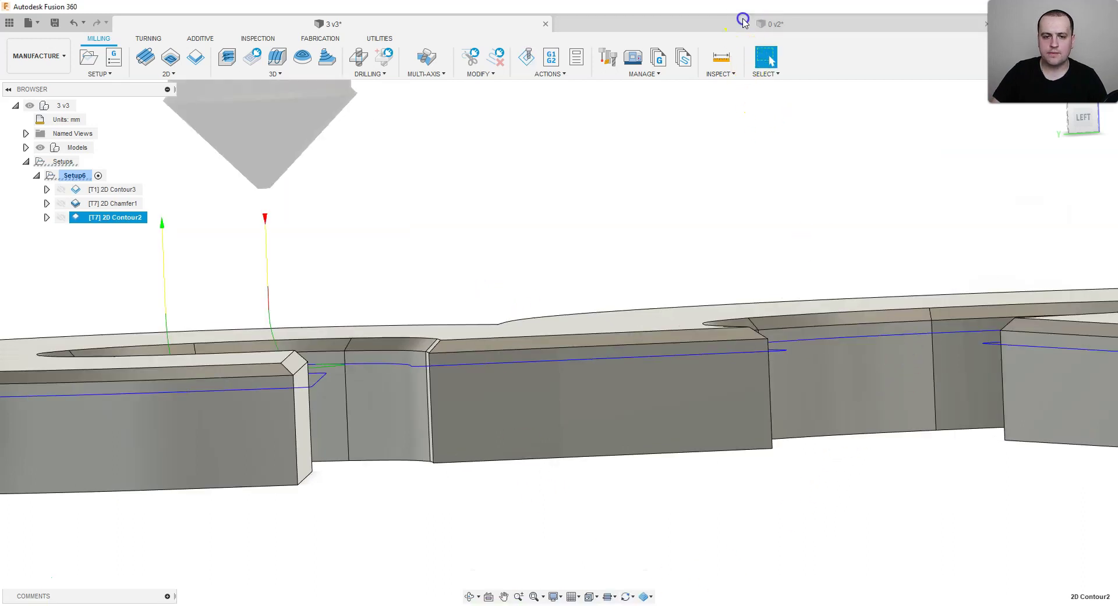
click(742, 22)
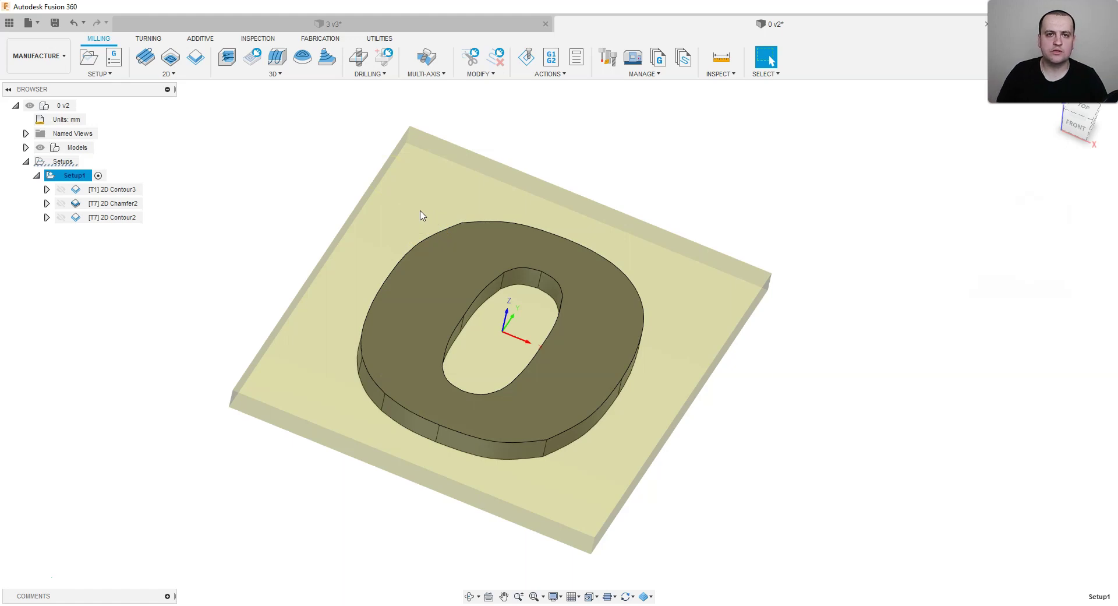
key(ctrl+Tab)
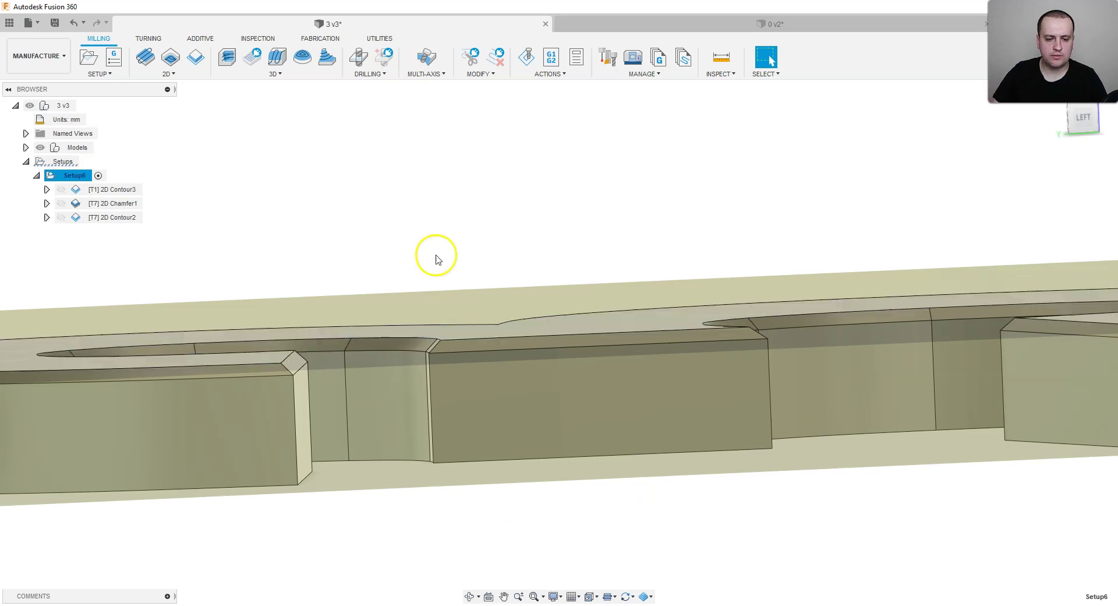
View the part from above with the 2D Contour2 toolpath around the 3's inner and outer edges.
shift+middle_drag(441, 240, 298, 301)
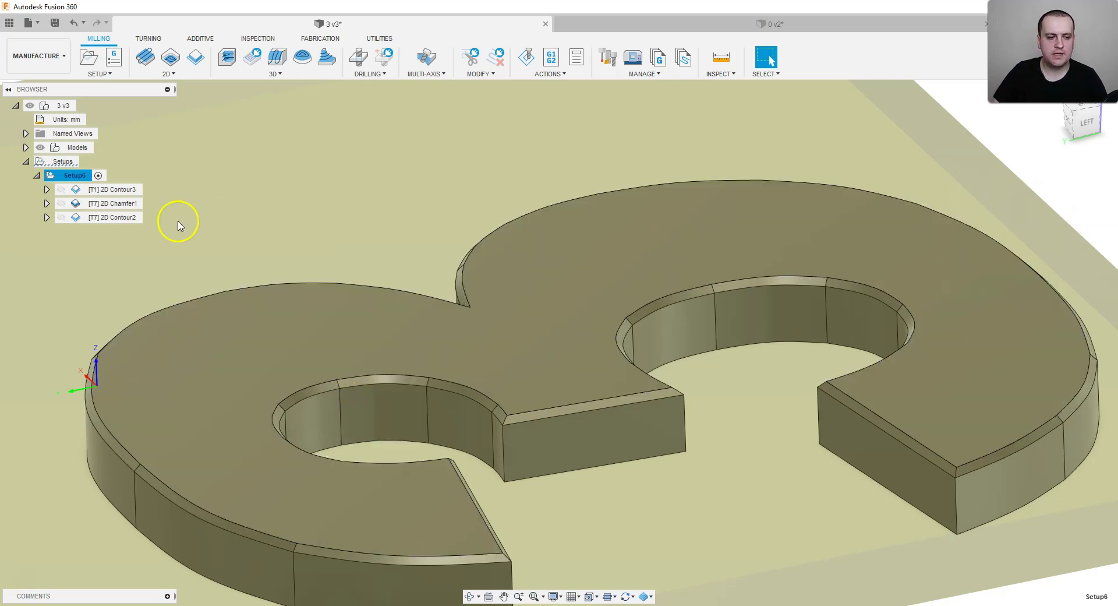
click(132, 221)
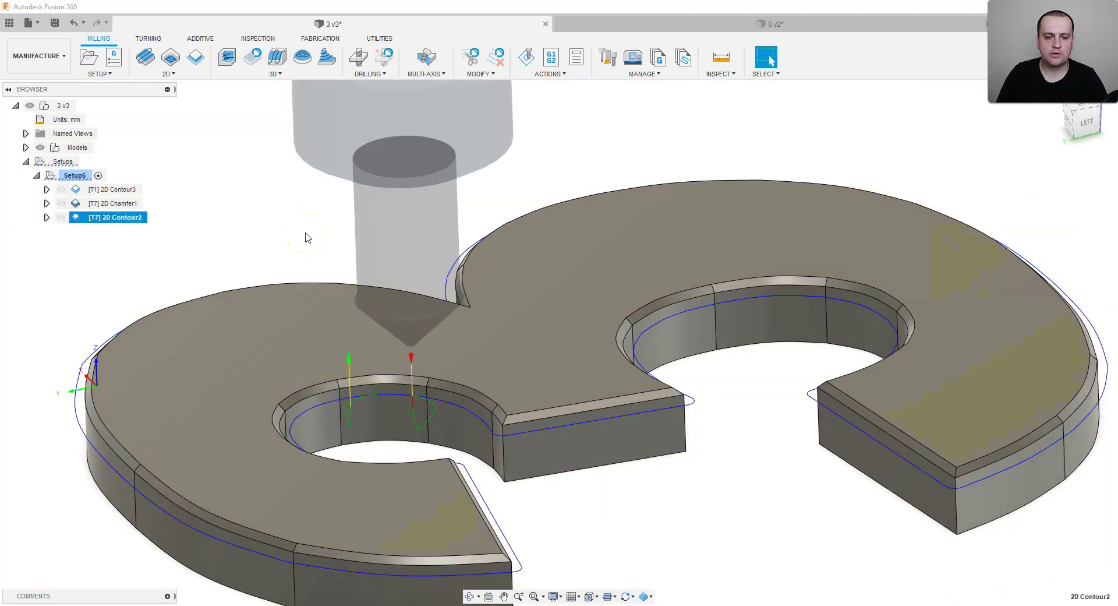
click(373, 380)
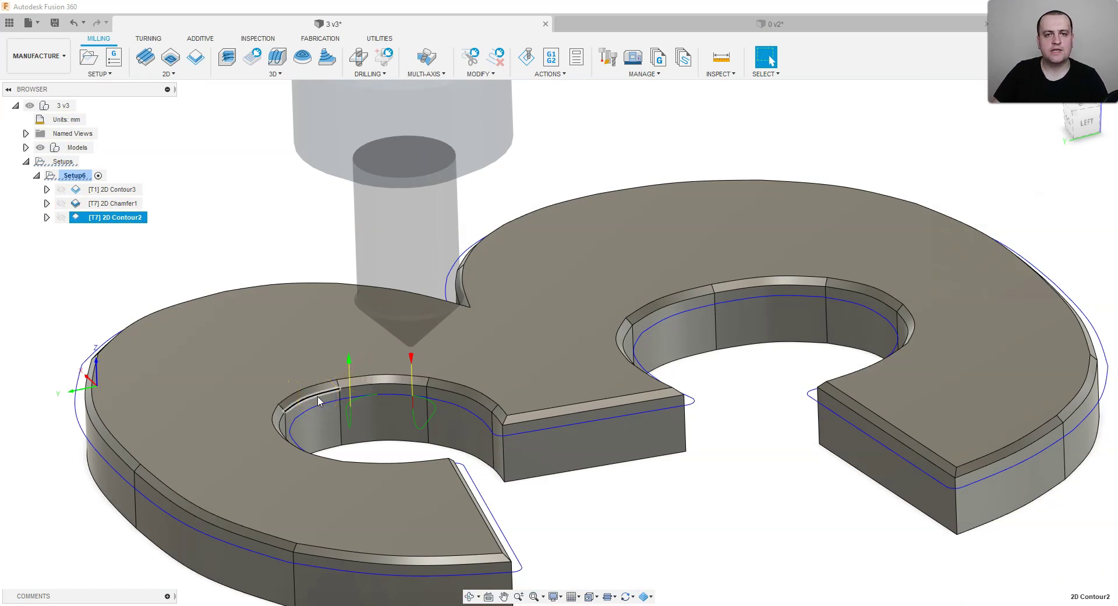
click(207, 193)
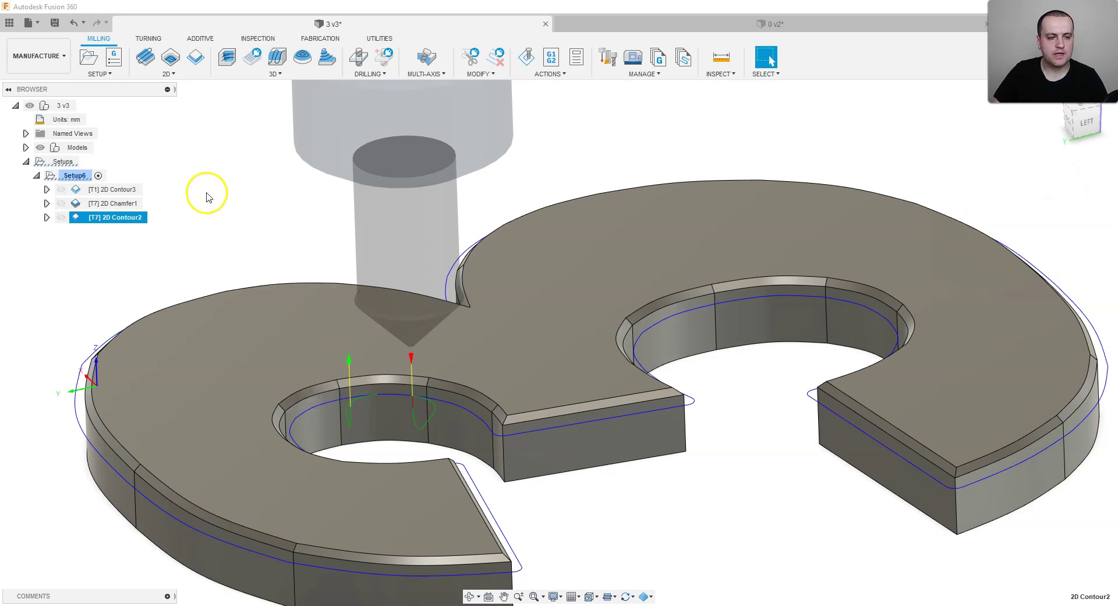